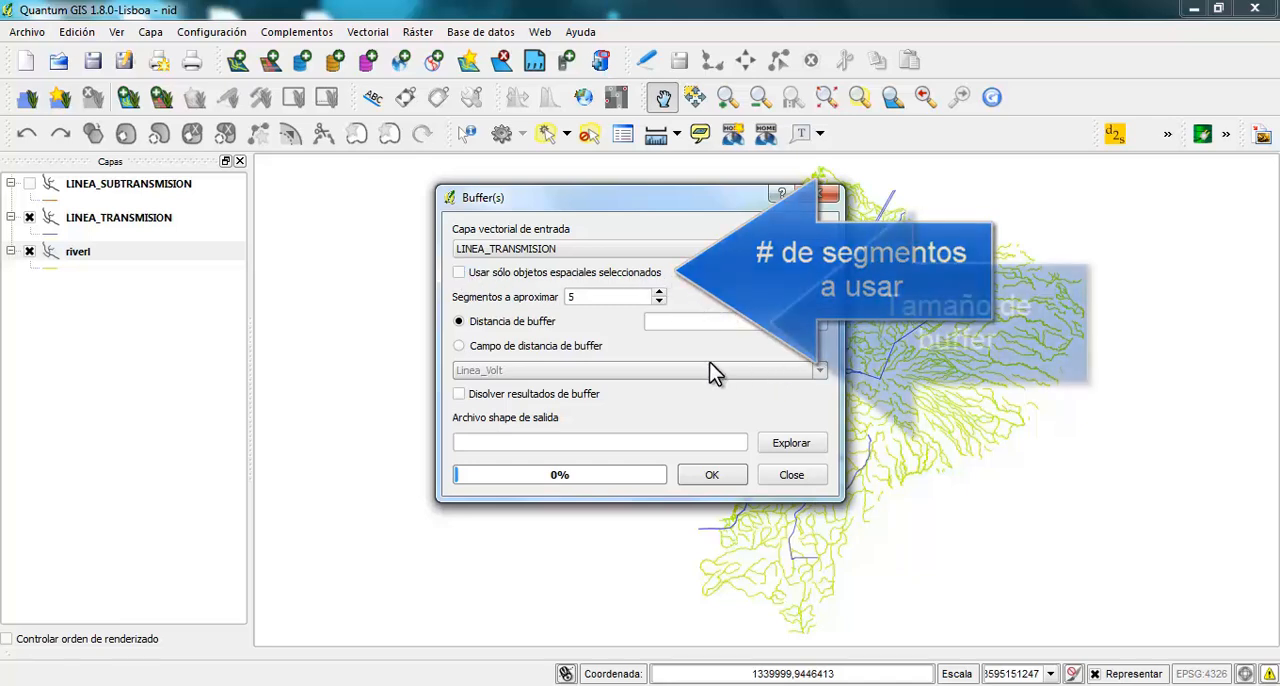
Set the LINEA_TRANSMISION buffer distance to 10 and name the output shapefile 10 in the Interseccion de lineas folder
click(672, 325)
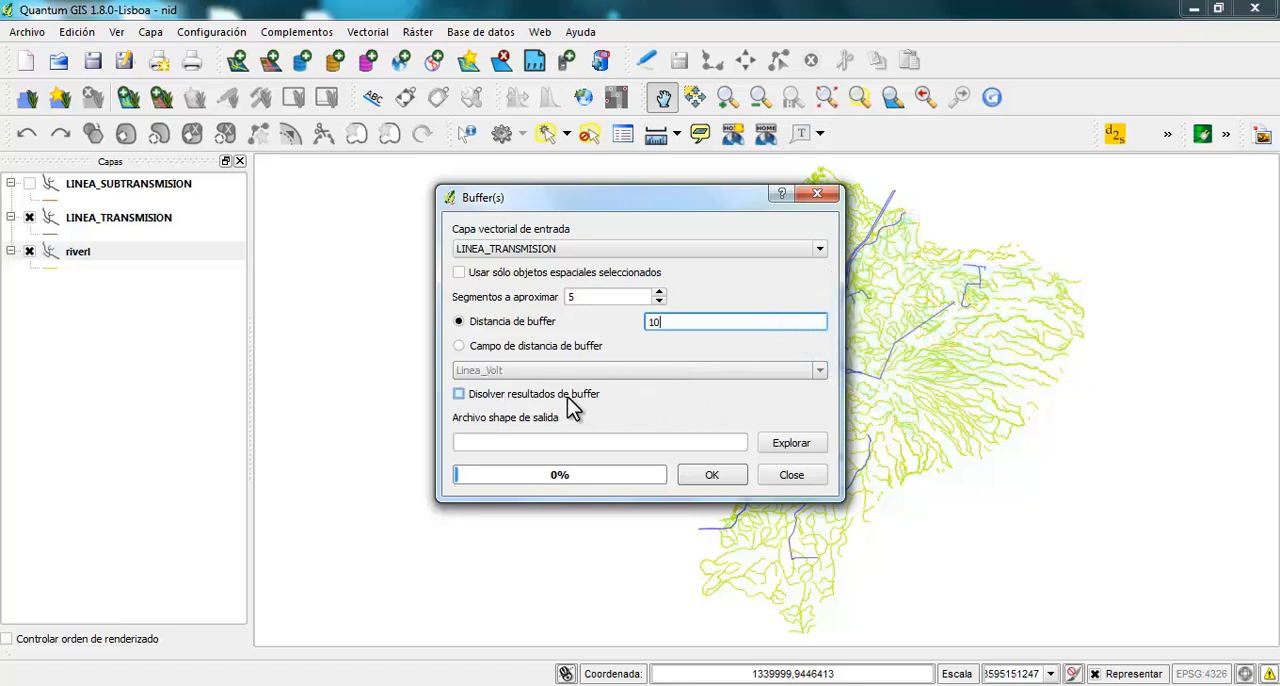
click(788, 444)
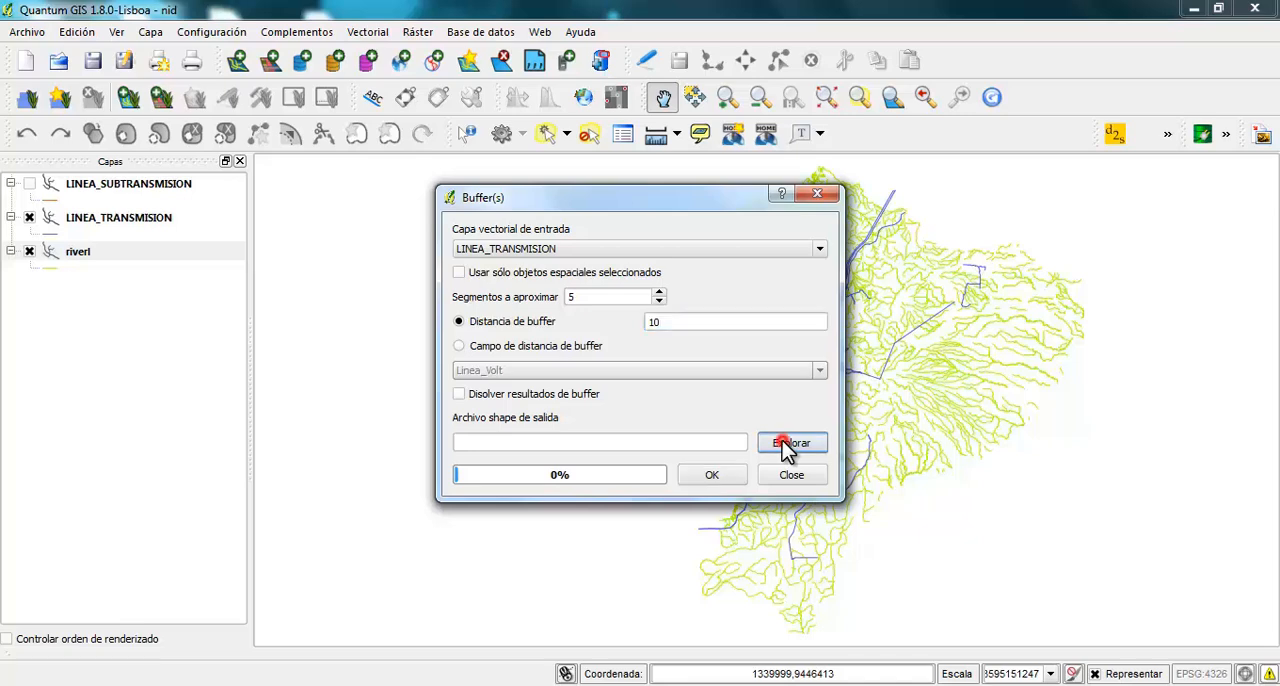
click(489, 466)
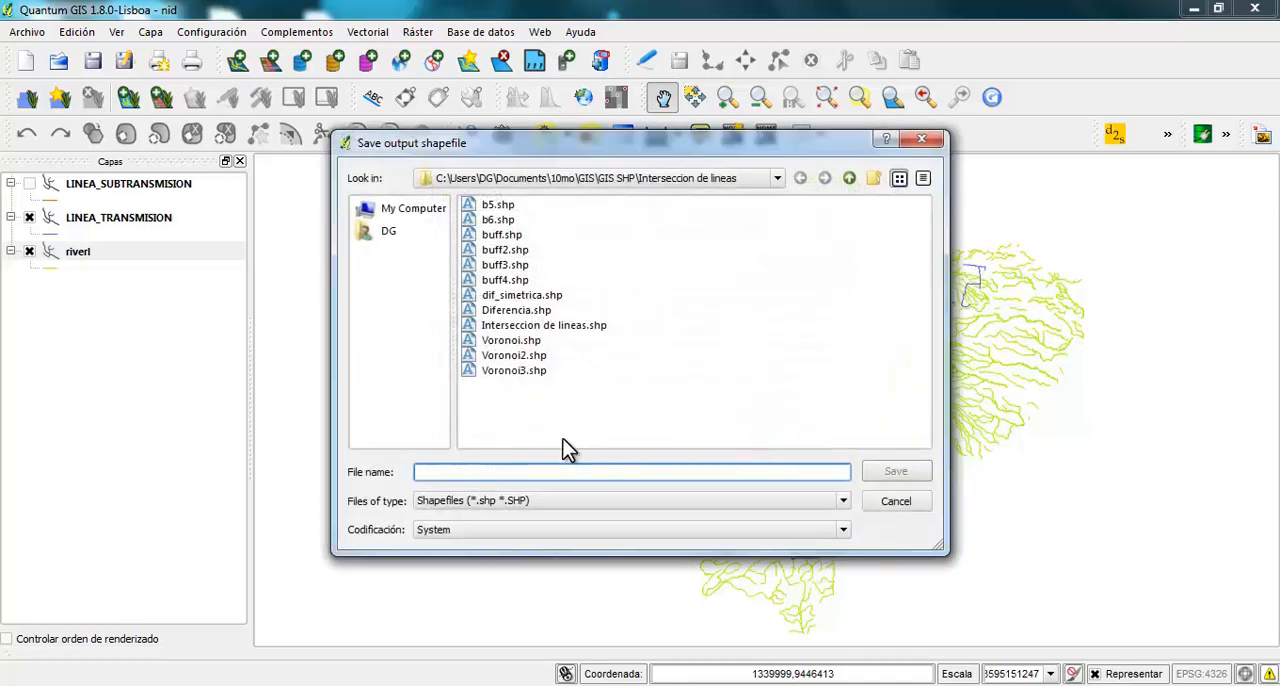
text(10)
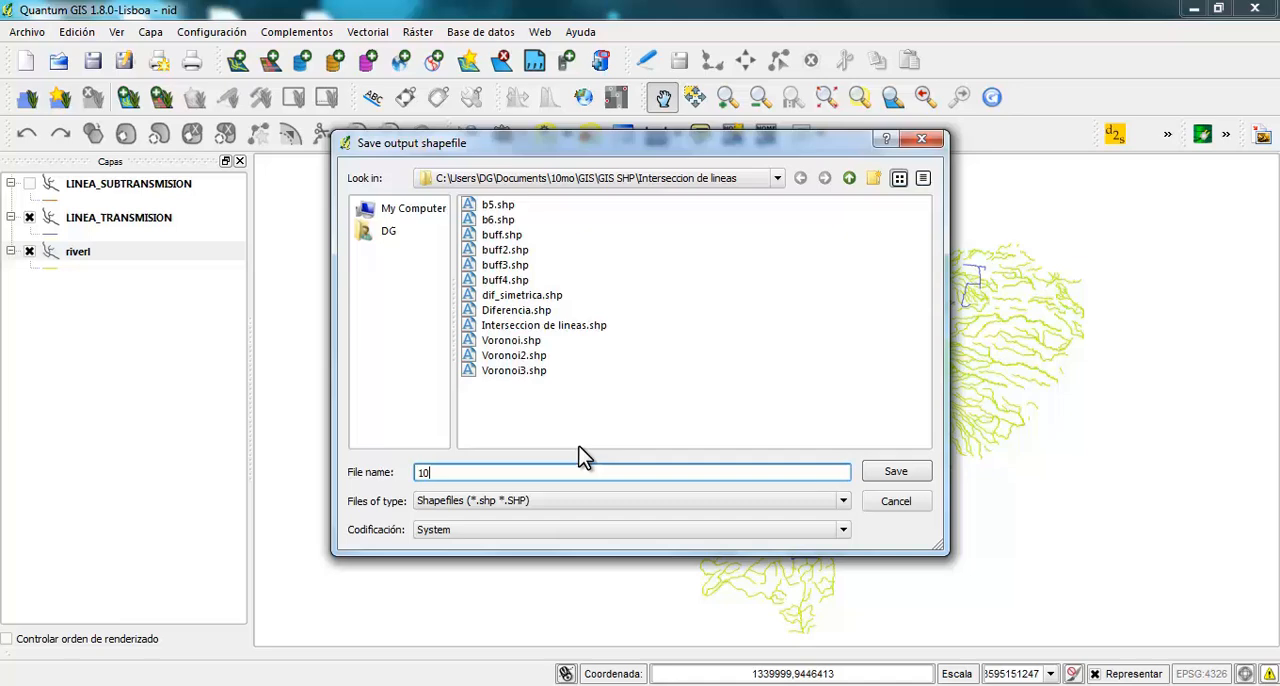
click(886, 472)
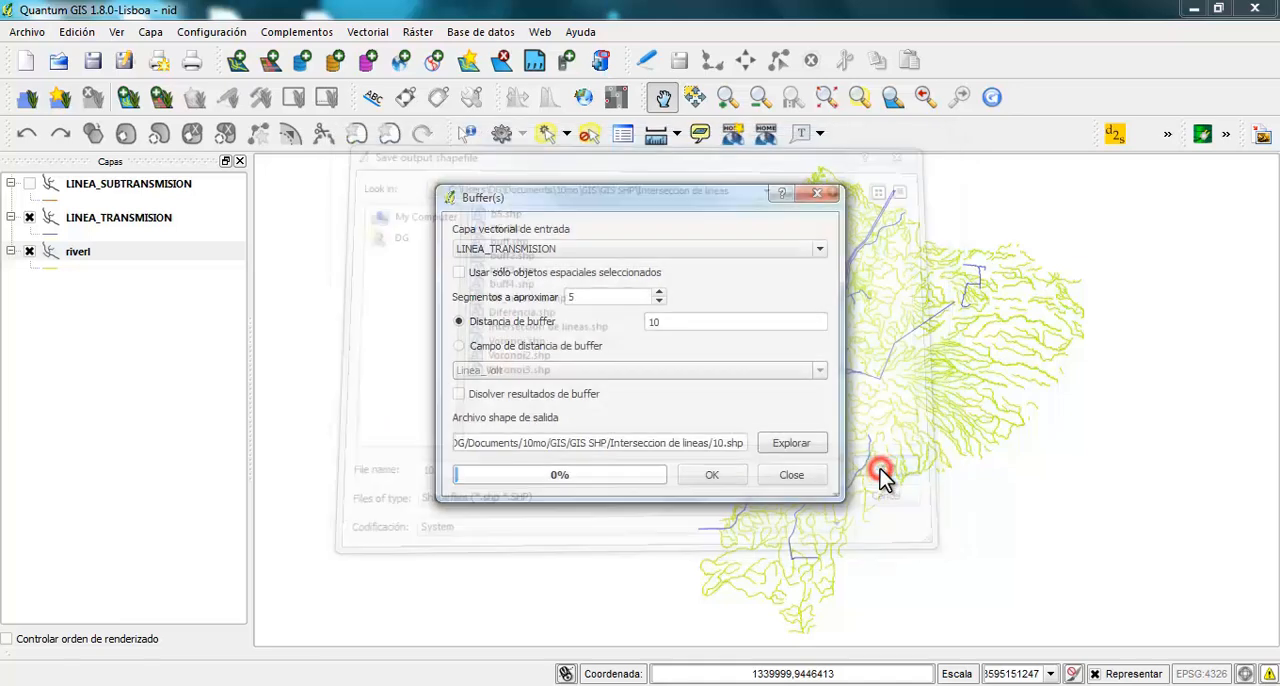
Generate the buffer, add the resulting layer to the map and close the buffer tool
click(705, 478)
click(584, 390)
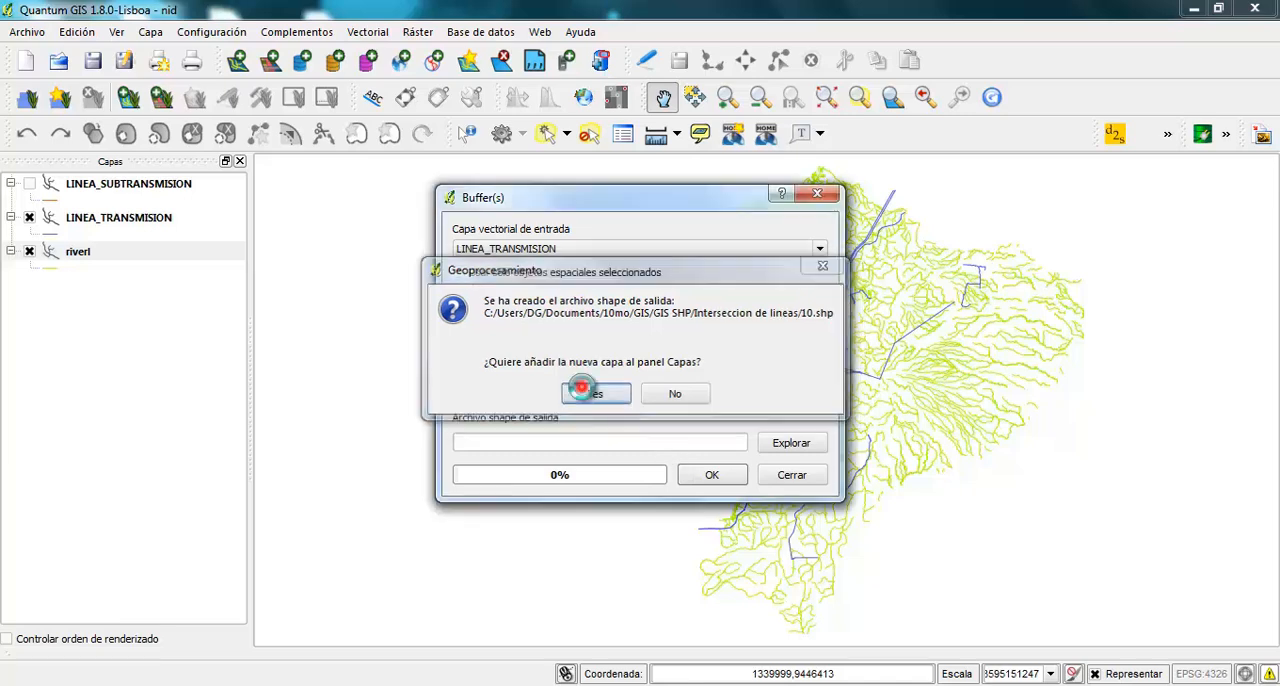
click(790, 476)
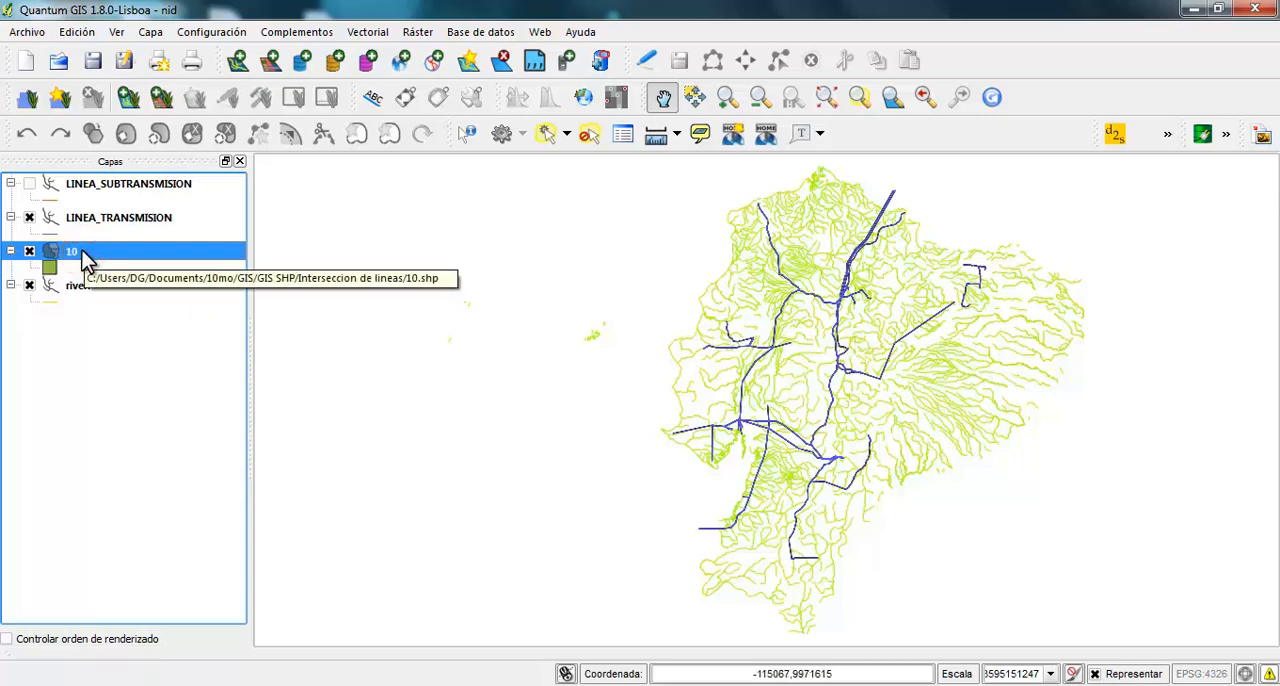
Examine layer 10's buffer polygons up close around the bends of the transmission lines
scroll(840, 388, up, 1)
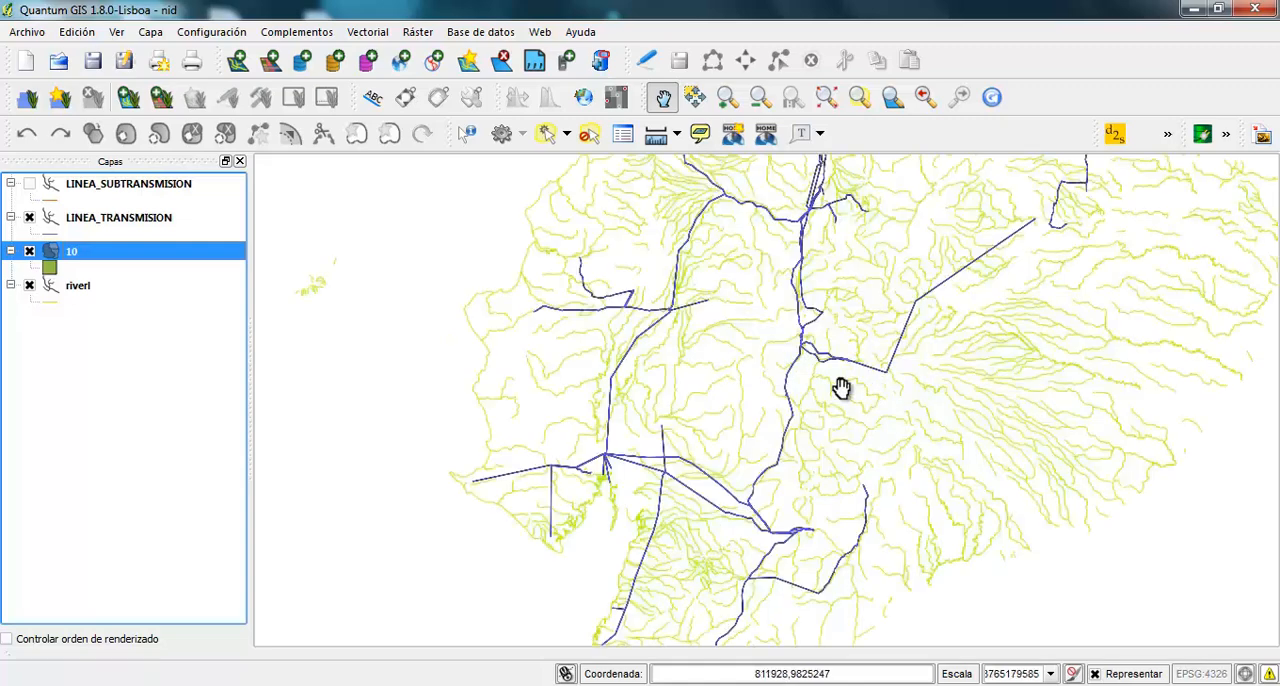
scroll(840, 388, up, 4)
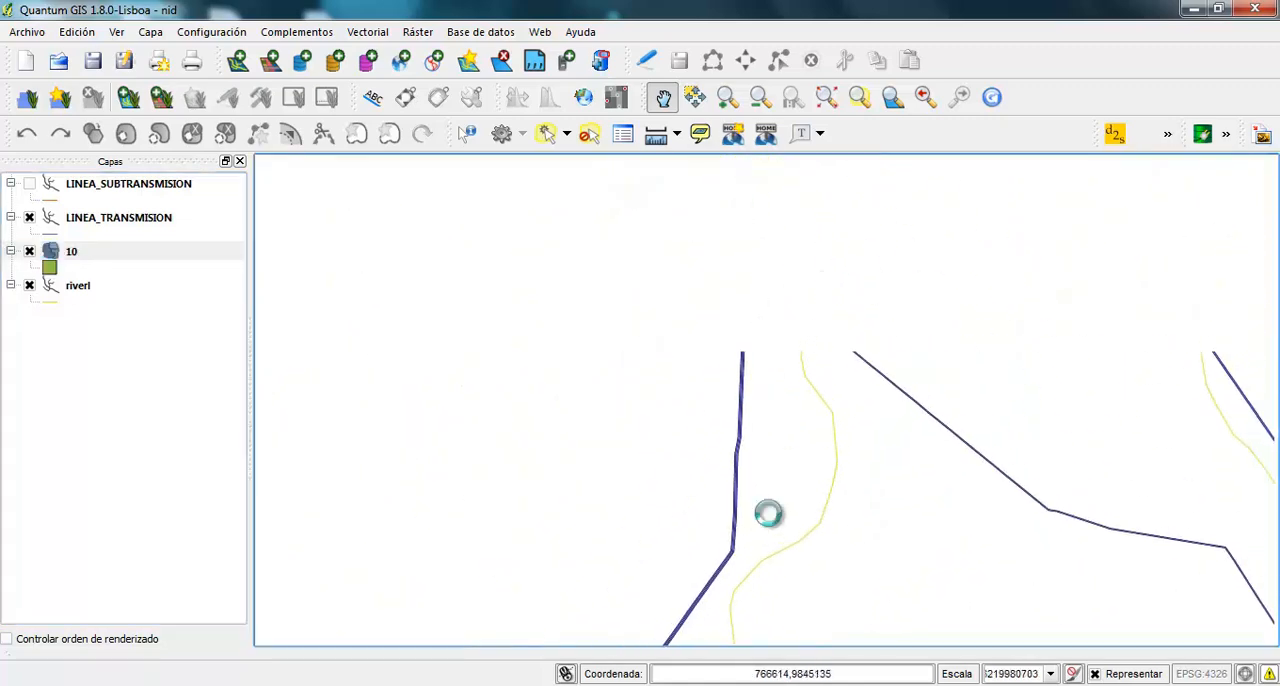
scroll(783, 257, up, 3)
drag(636, 313, 732, 462)
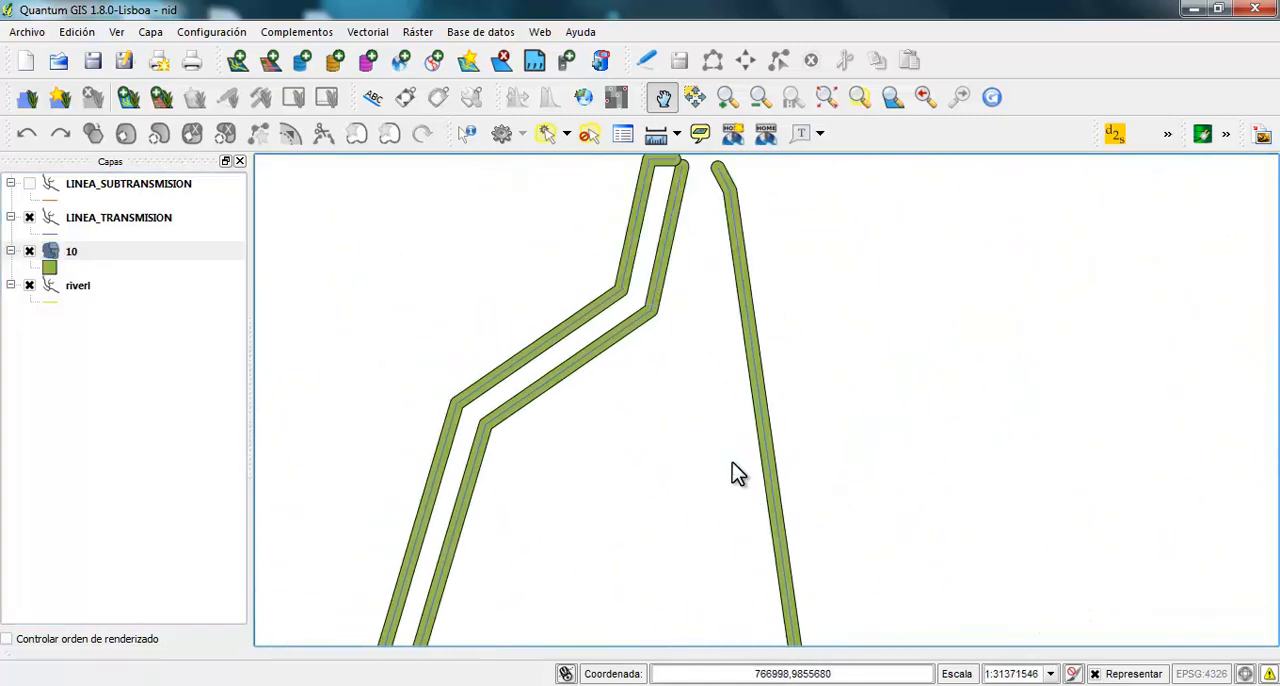
scroll(640, 315, up, 2)
drag(660, 331, 770, 455)
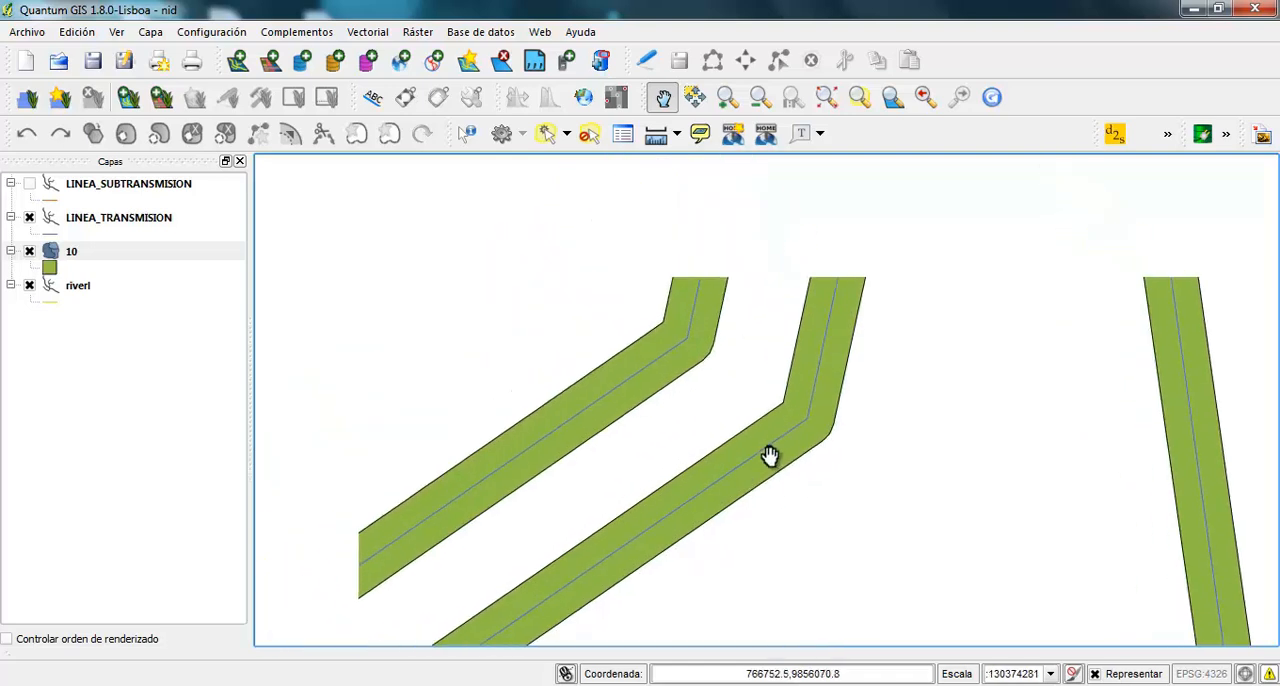
click(867, 408)
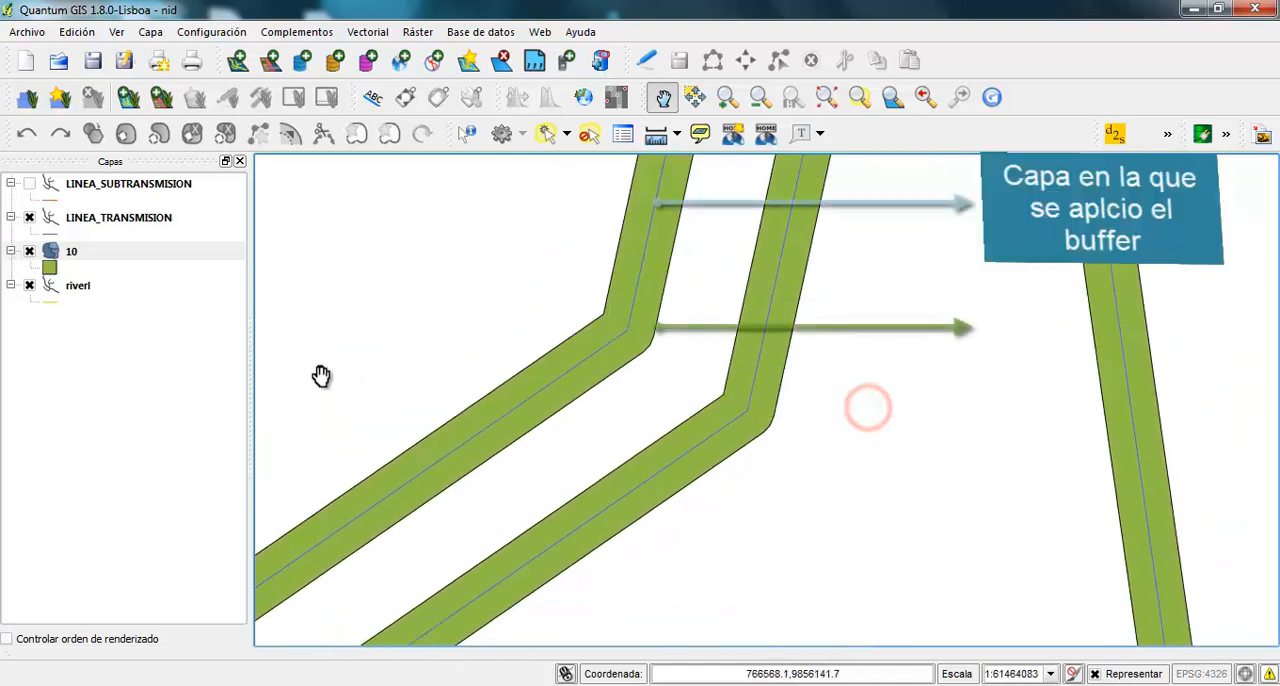
Hide and show layer 10 and LINEA_TRANSMISION in turn to compare the buffer with its source lines
click(29, 251)
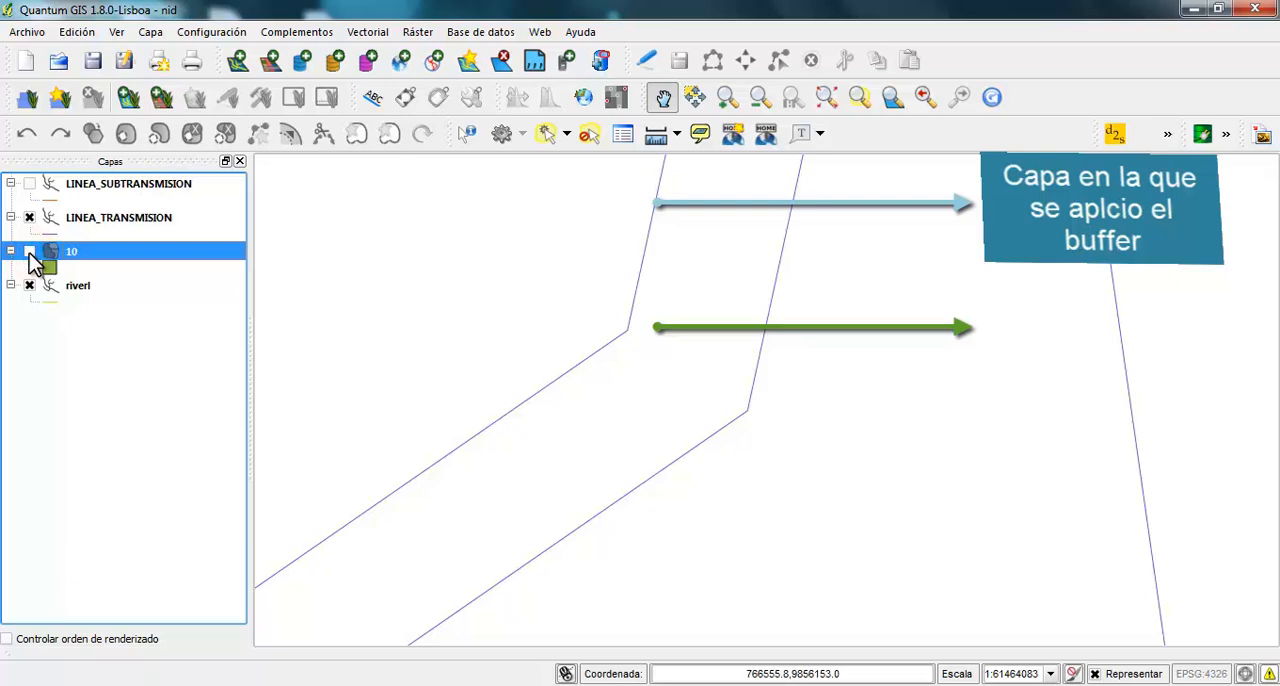
click(29, 251)
click(29, 218)
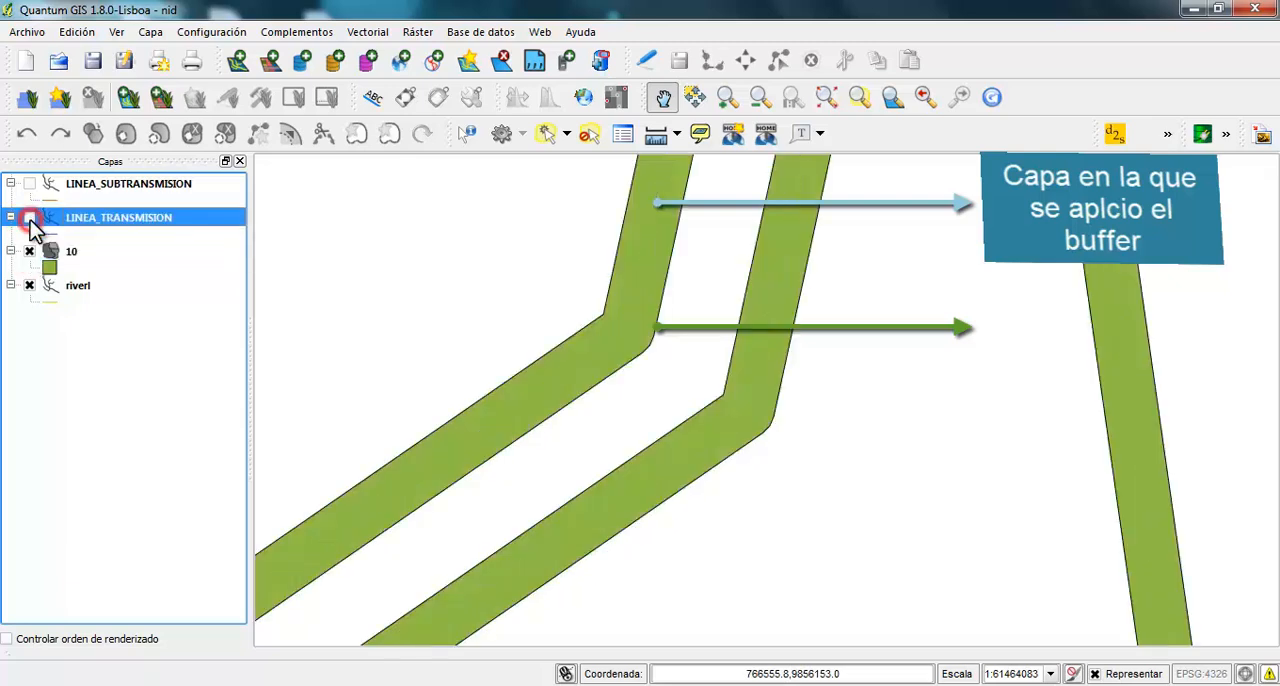
click(29, 218)
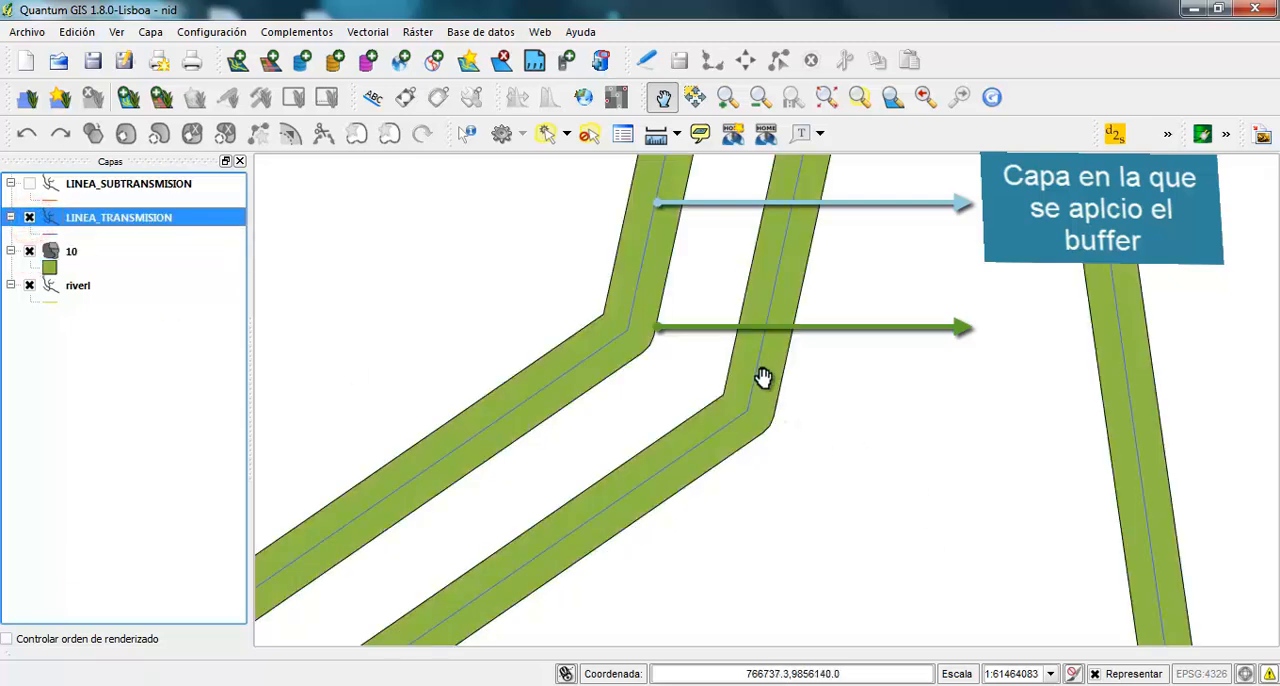
Set up a second buffer on LINEA_TRANSMISION with a distance of 100 and 6 segments to approximate
scroll(640, 420, down, 2)
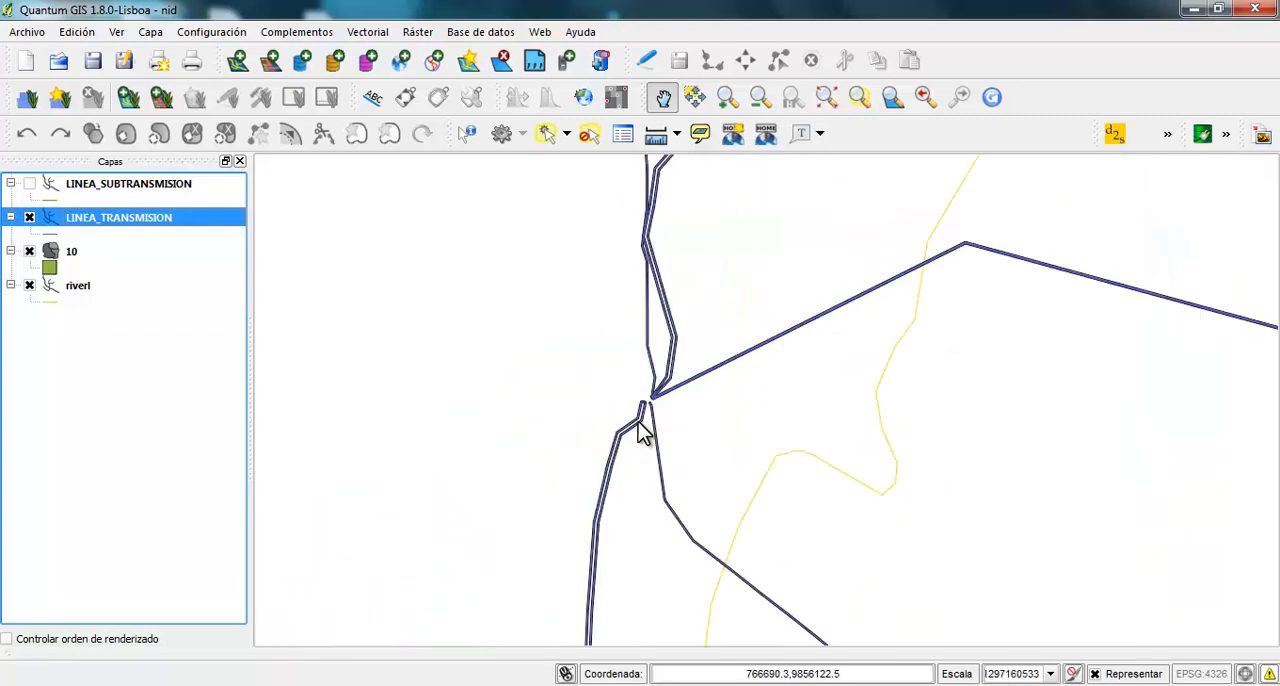
scroll(640, 430, down, 5)
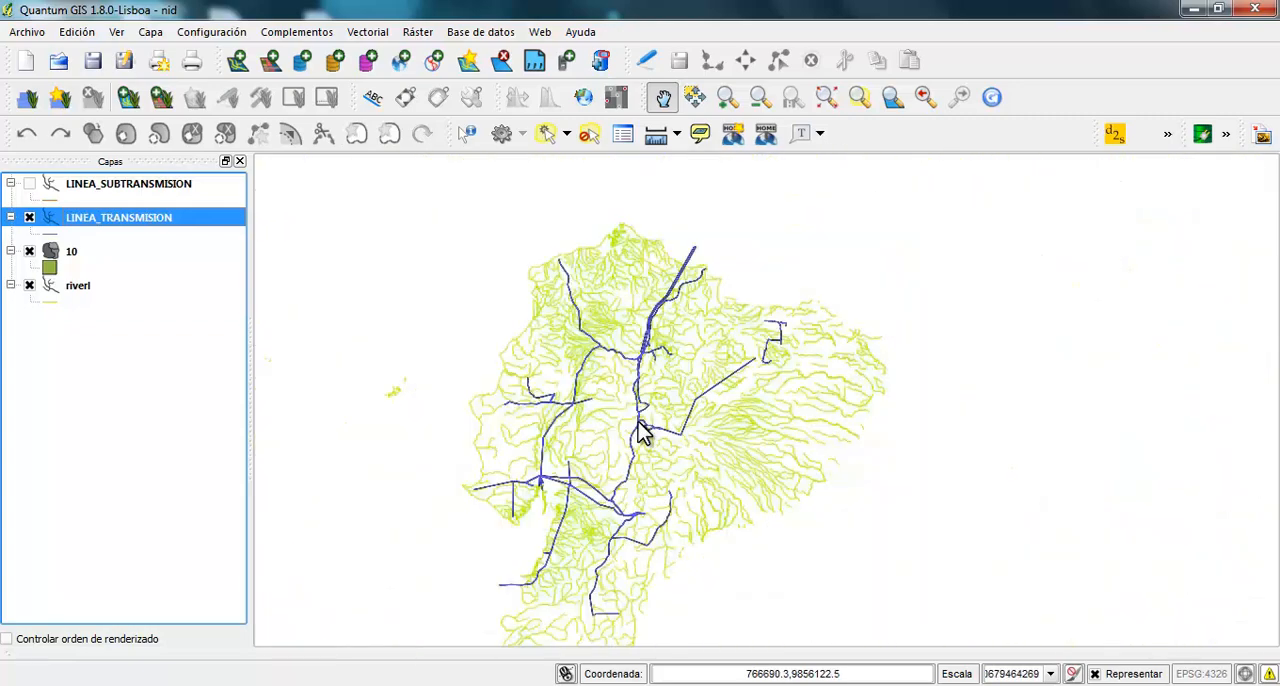
drag(643, 432, 681, 400)
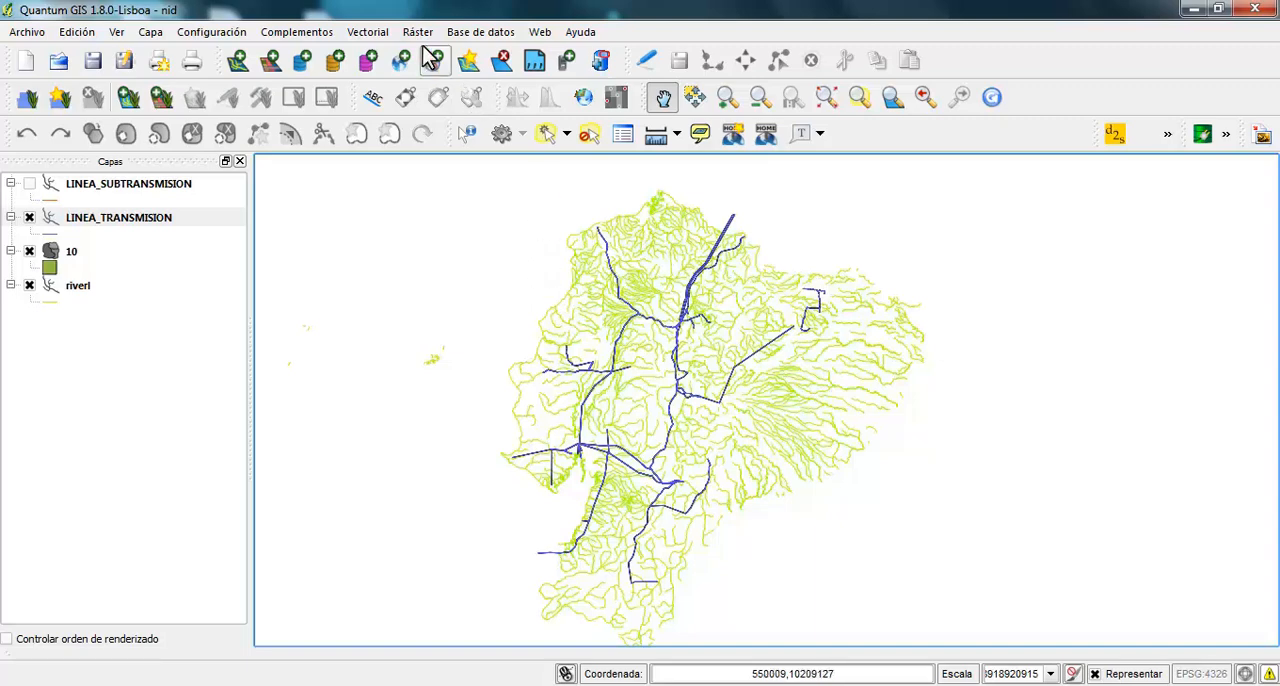
click(369, 33)
mouse_move(514, 178)
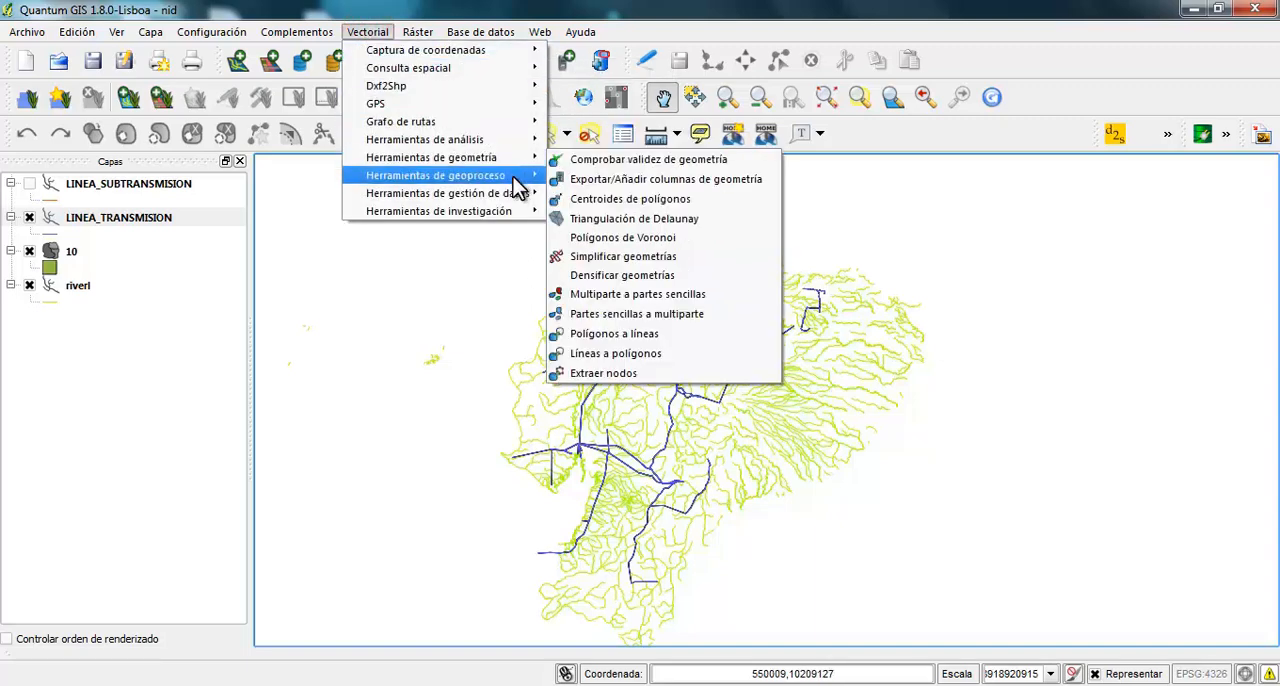
click(600, 198)
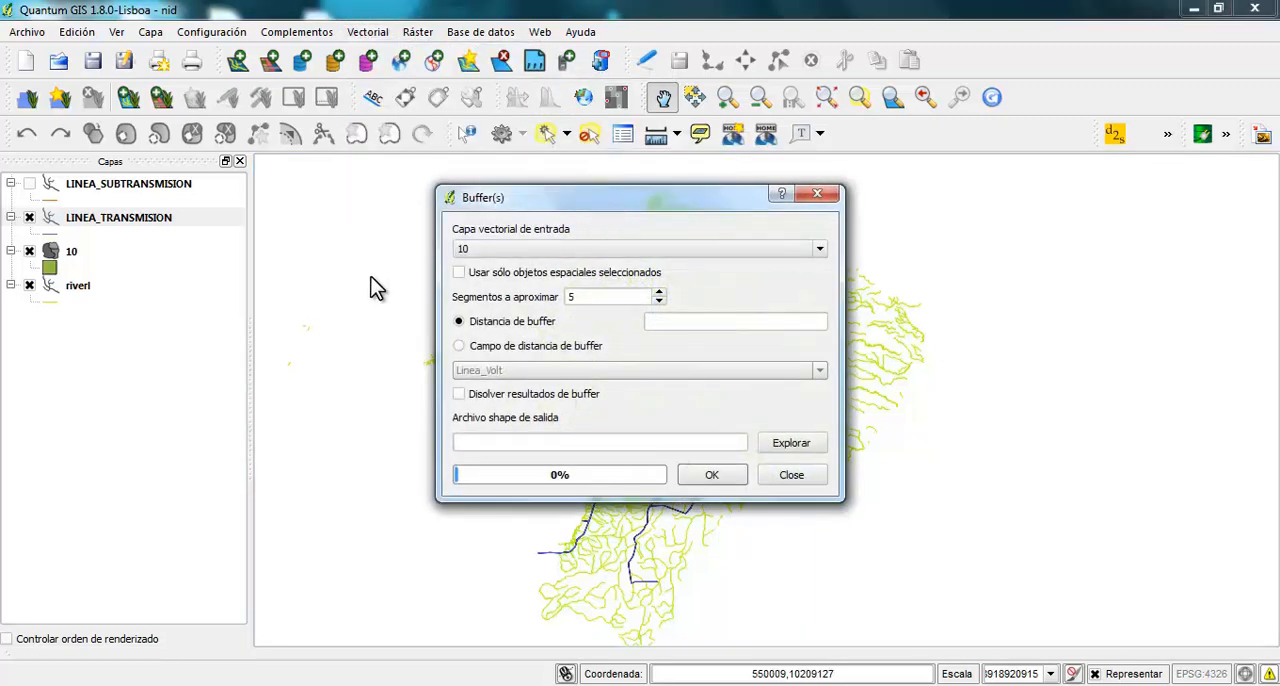
click(535, 250)
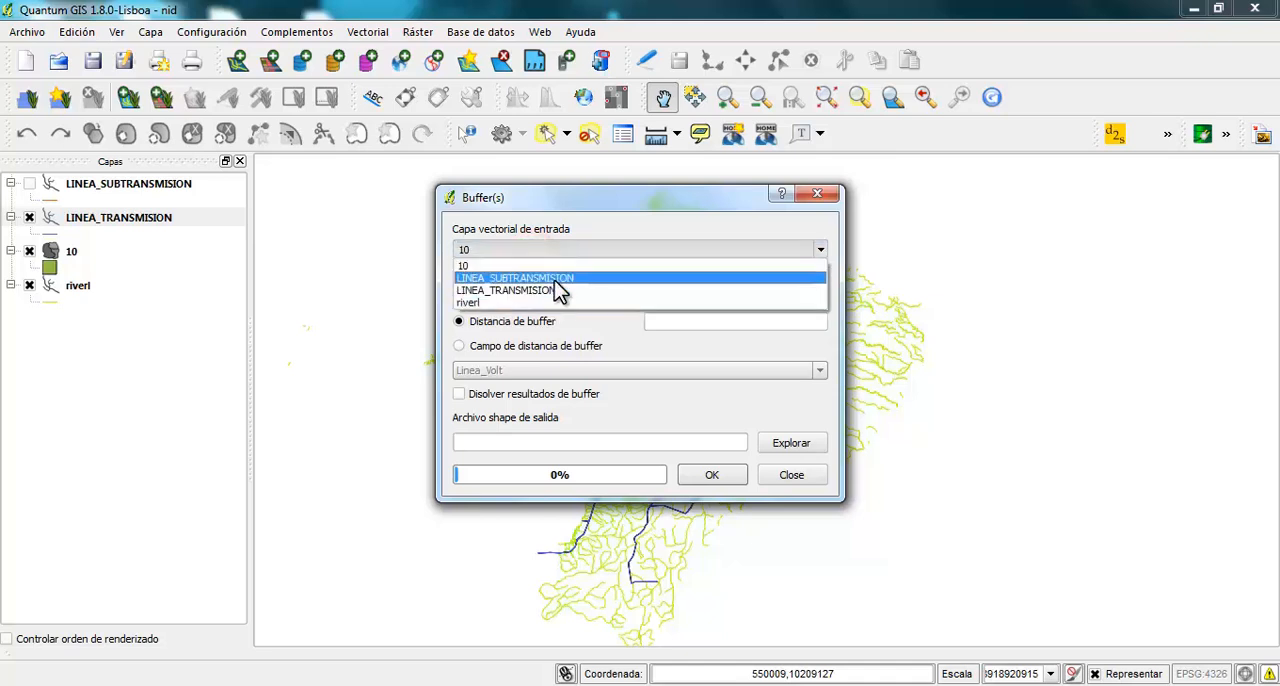
click(557, 290)
click(670, 322)
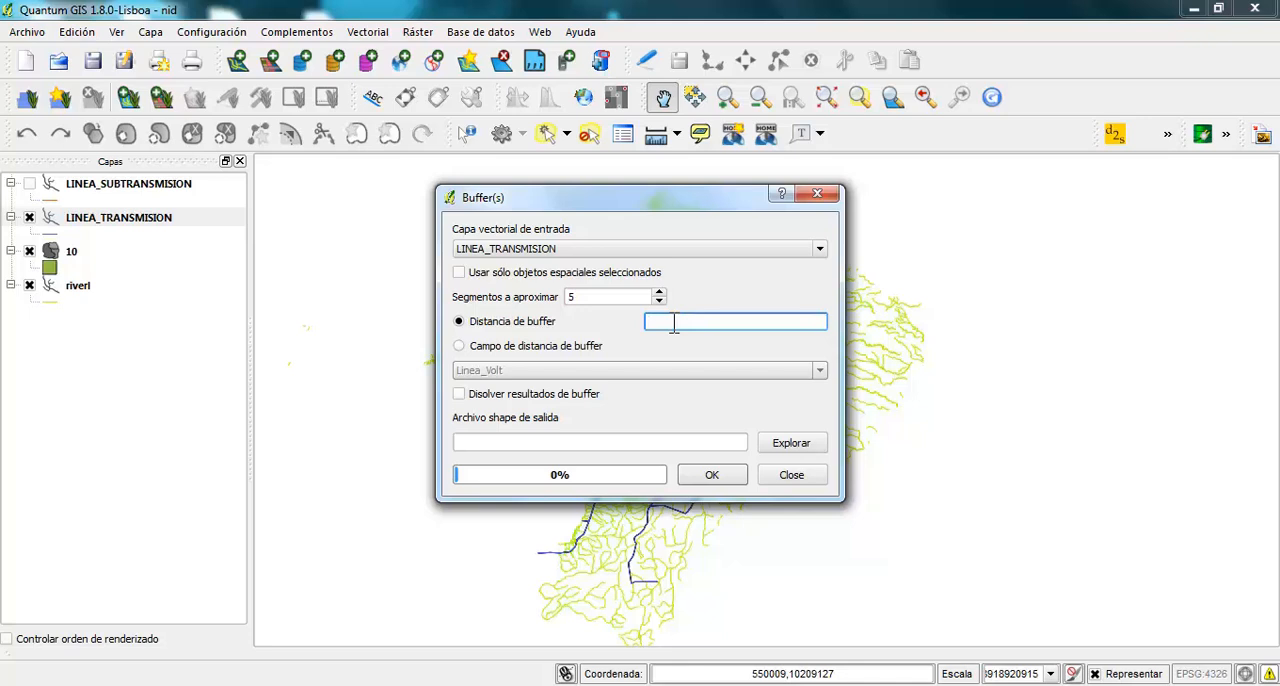
text(100)
click(659, 300)
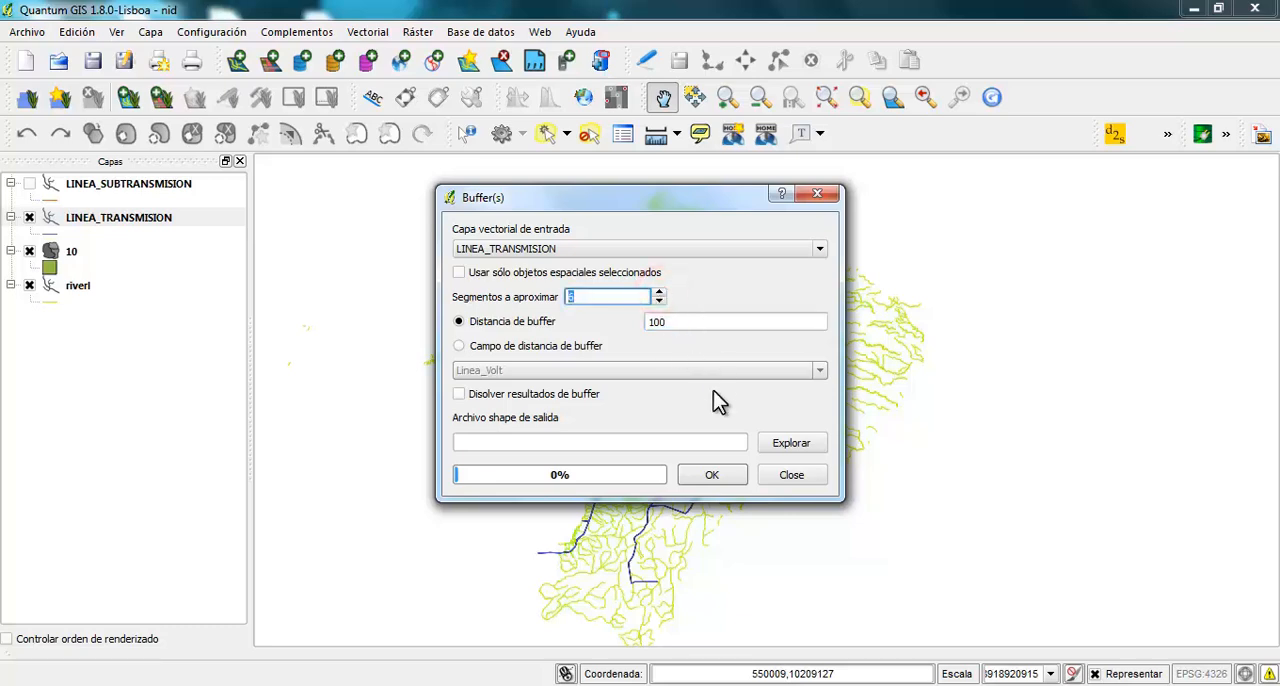
click(652, 320)
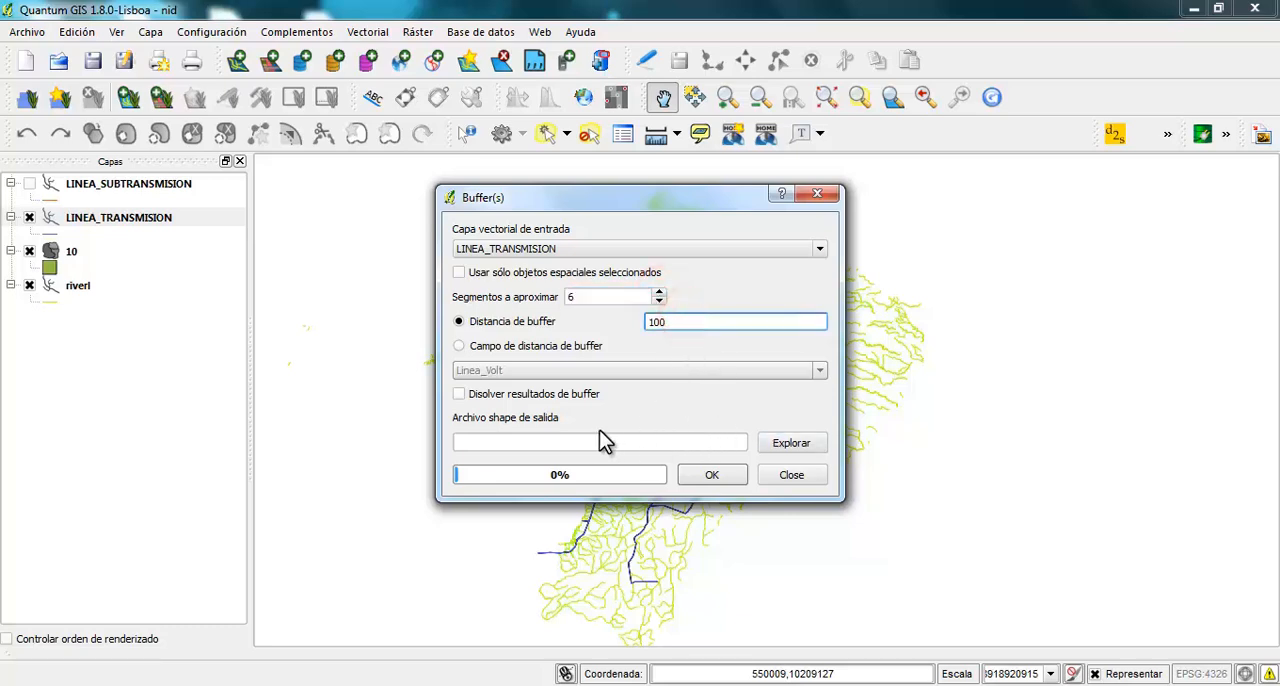
Name the output shapefile 100, generate the buffer and add the resulting layer to the map
click(790, 442)
click(514, 469)
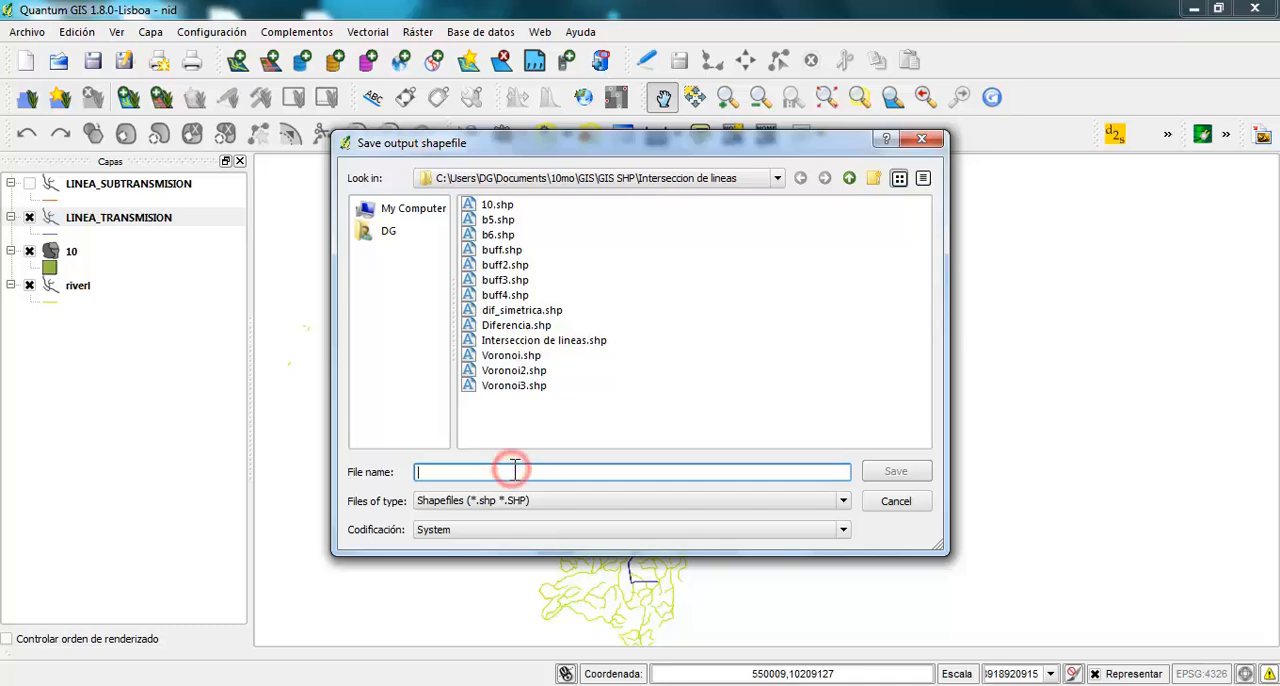
text(100)
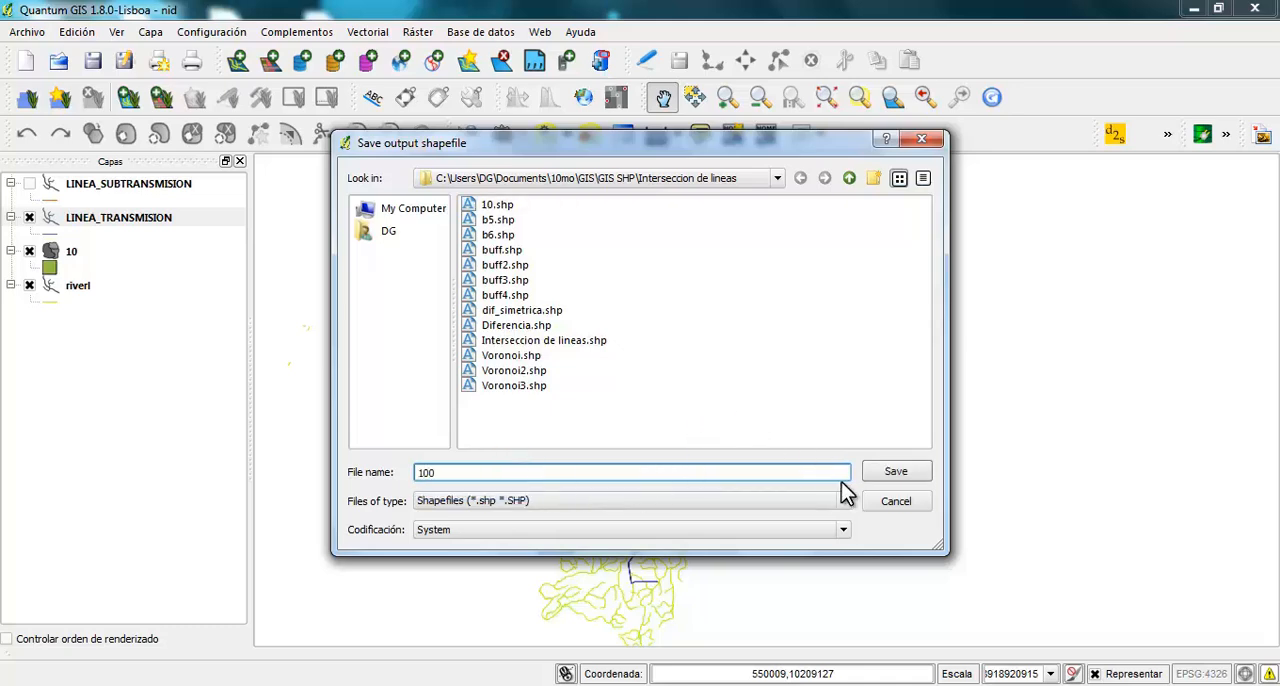
click(896, 471)
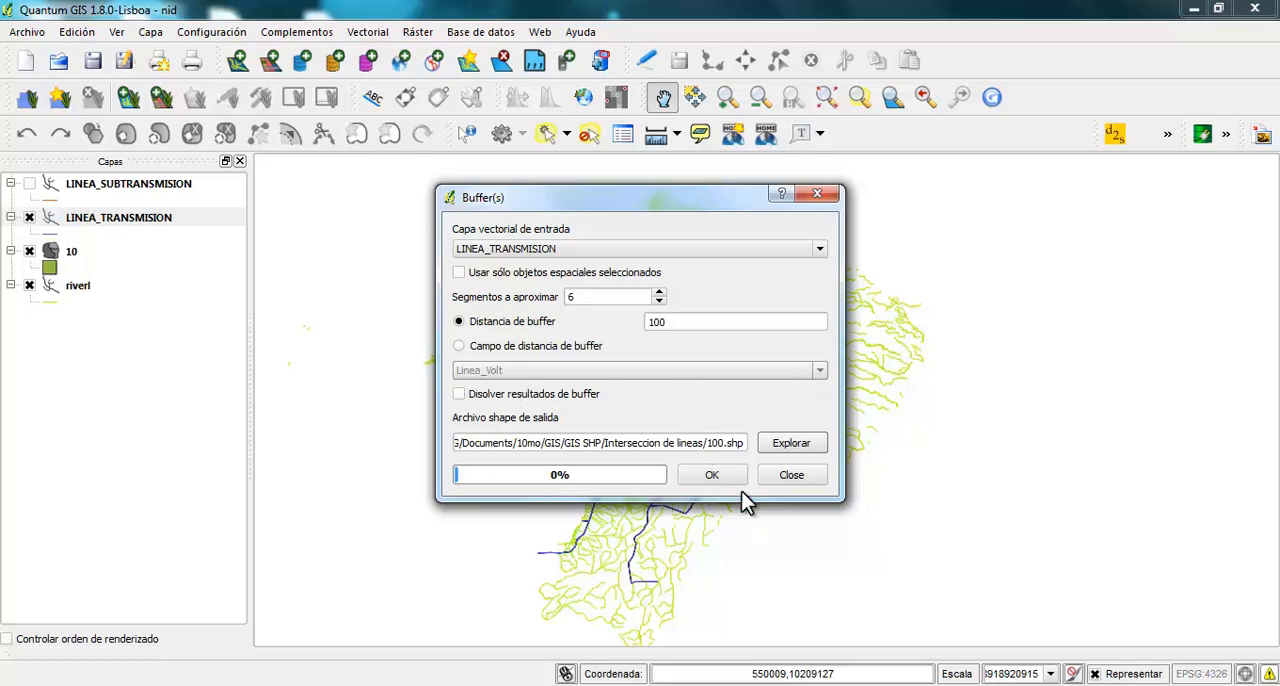
click(712, 475)
click(586, 394)
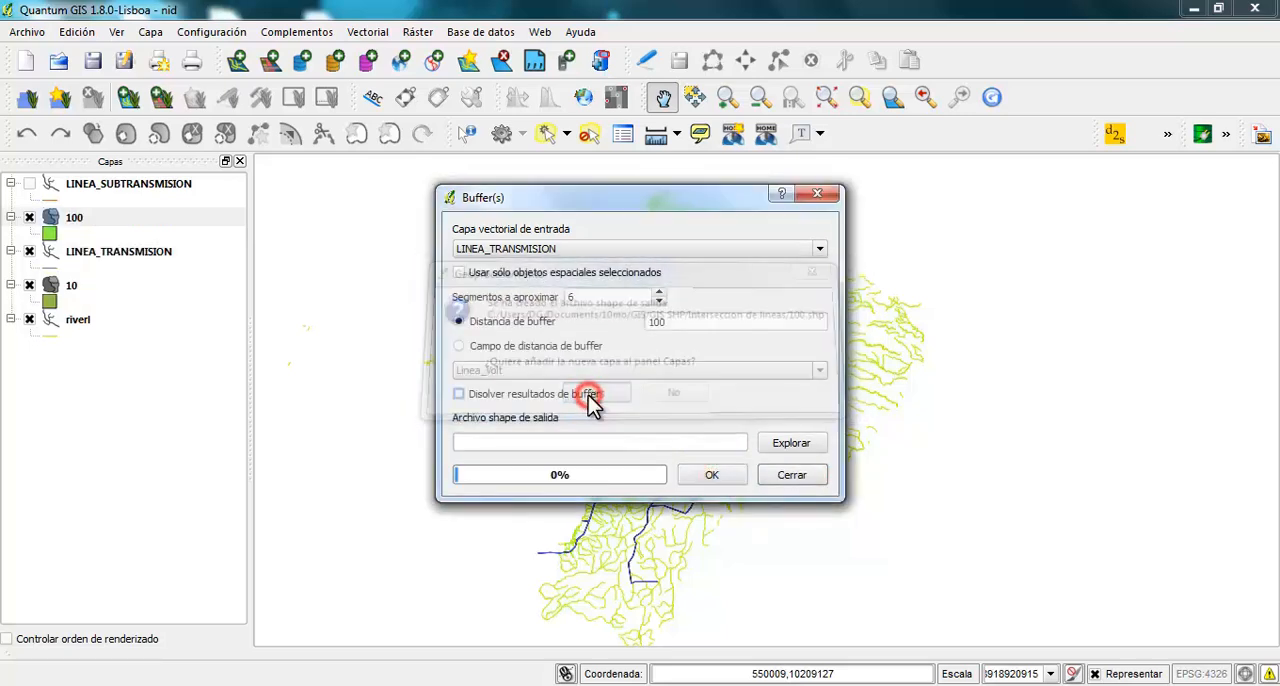
click(782, 476)
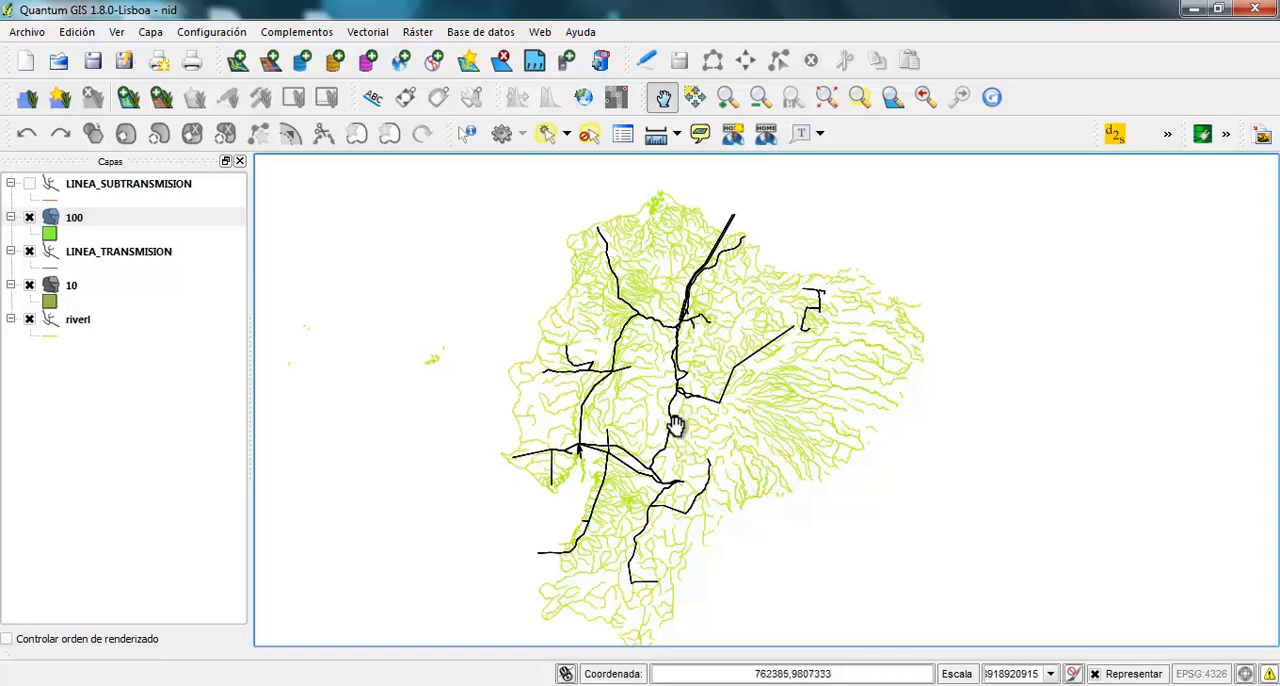
Hide and show layer 100 over a transmission line bend to compare its buffer with the narrower one
scroll(676, 424, up, 5)
scroll(650, 370, up, 4)
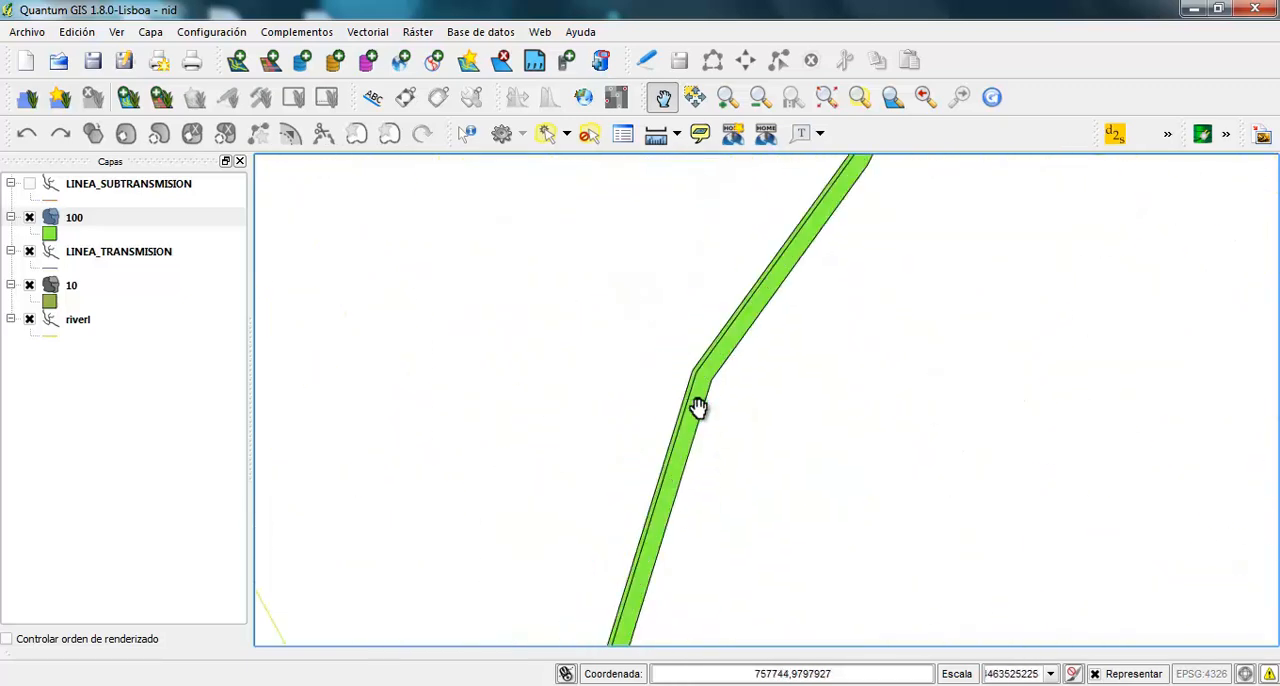
drag(697, 406, 657, 380)
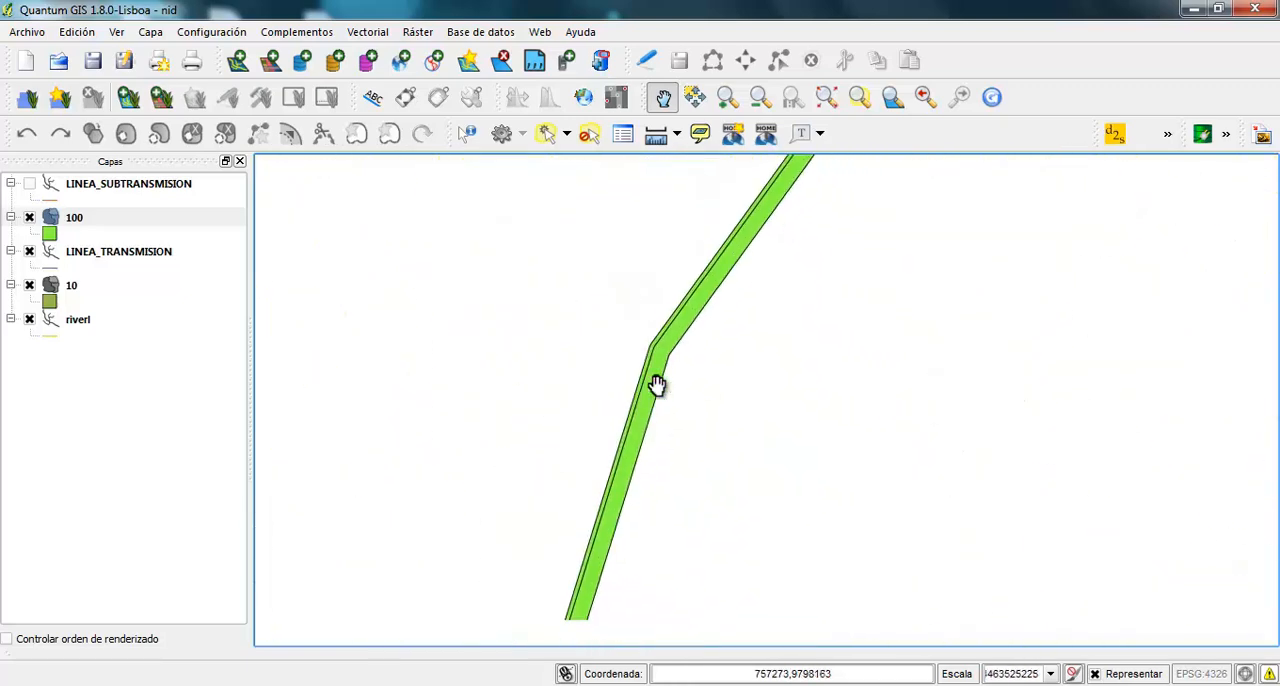
click(30, 218)
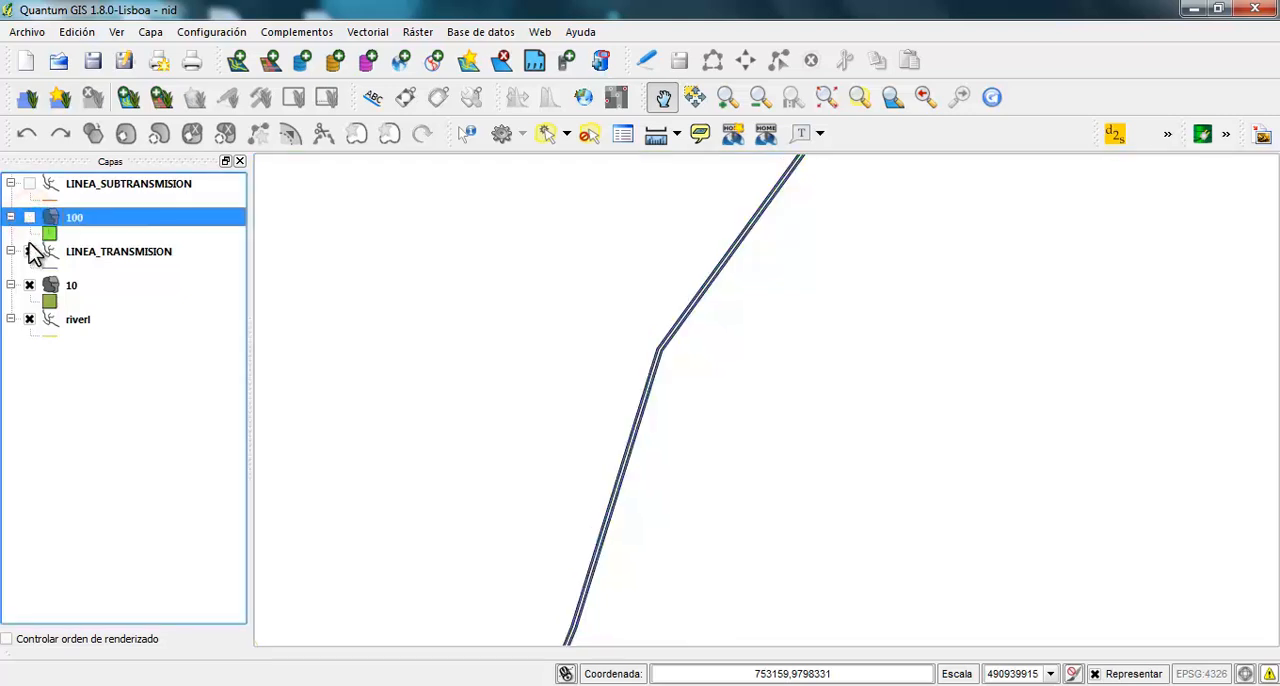
click(29, 252)
click(30, 218)
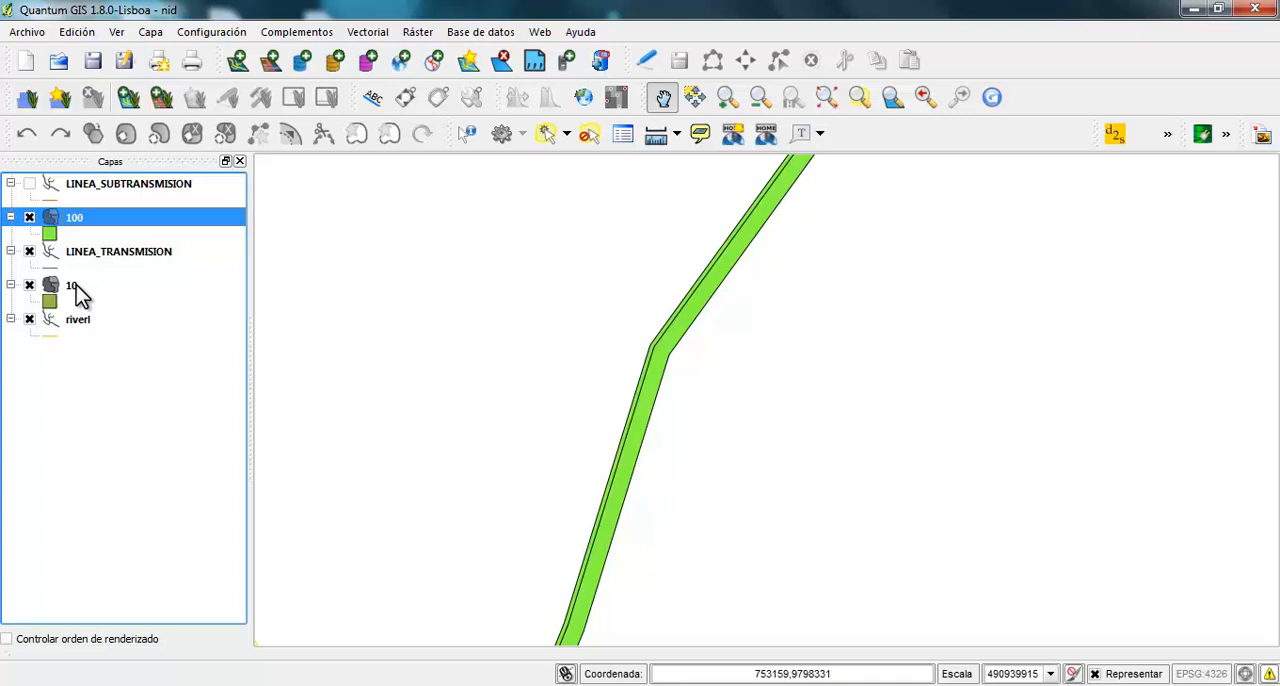
Move layer 100 below layer 10 in the layer order and view both buffers up close
drag(87, 214, 107, 288)
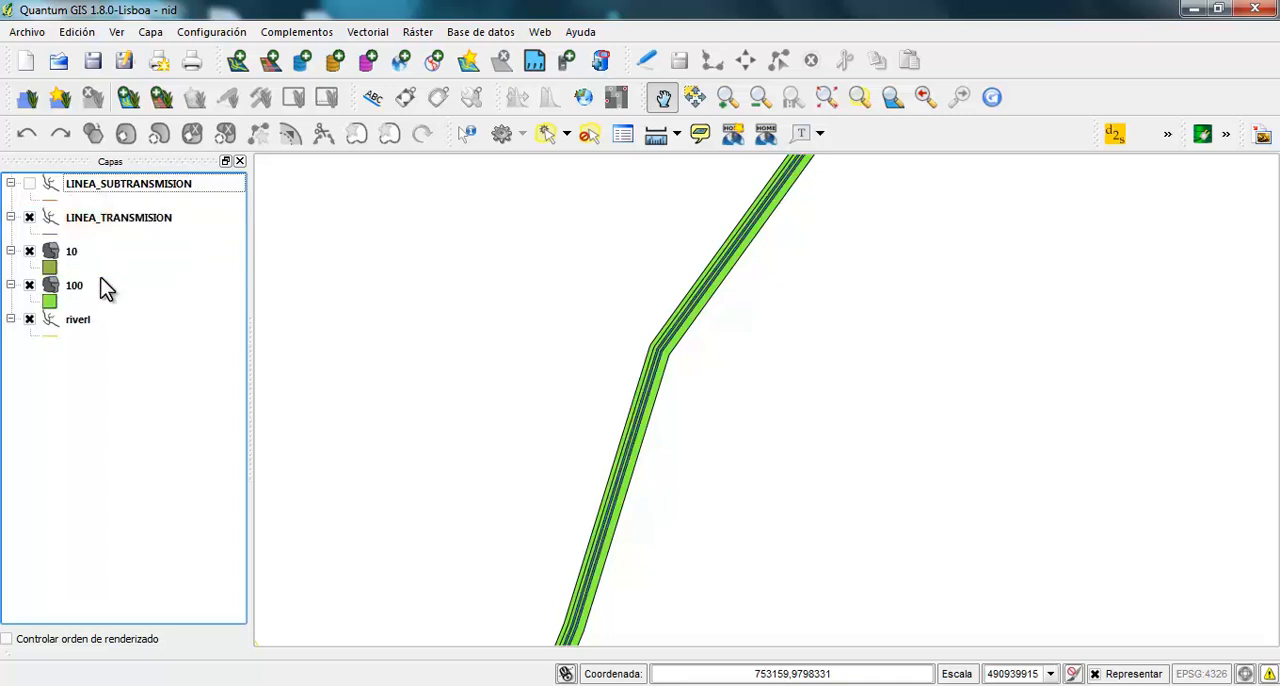
scroll(590, 395, up, 2)
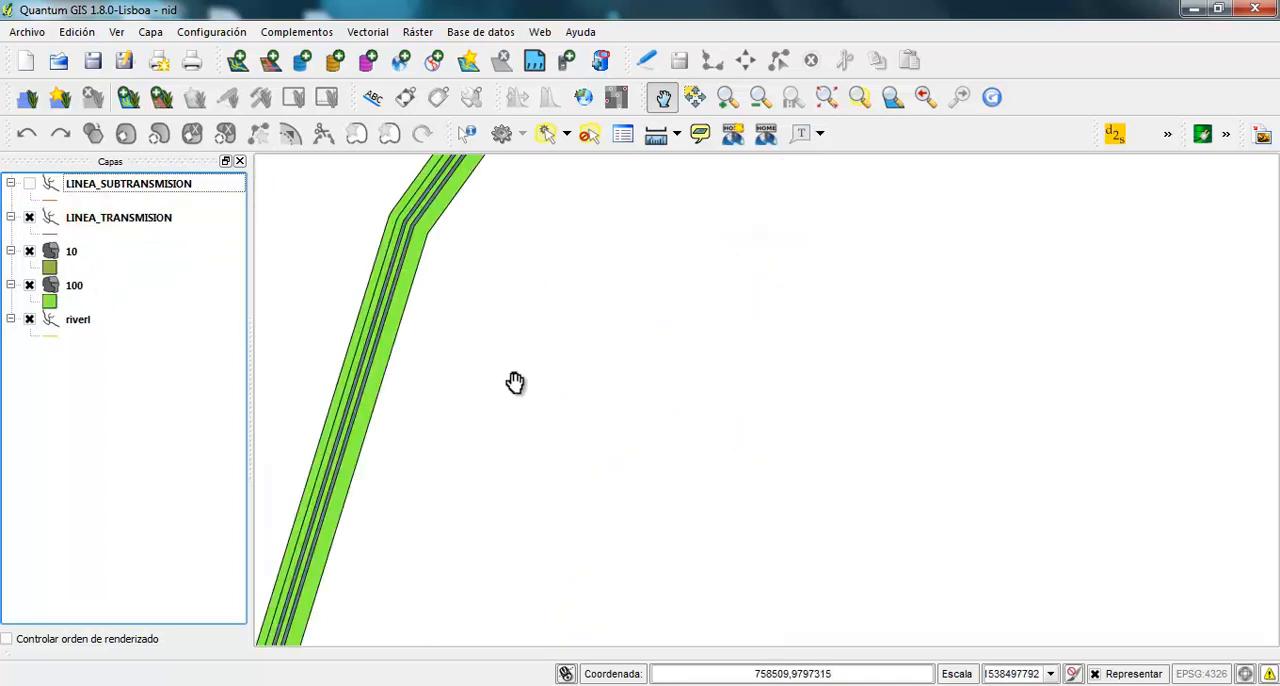
Compare buffer layers 10 and 100 at the transmission line bend by switching each one's visibility off and on
drag(515, 383, 789, 489)
scroll(740, 434, up, 1)
drag(620, 354, 660, 452)
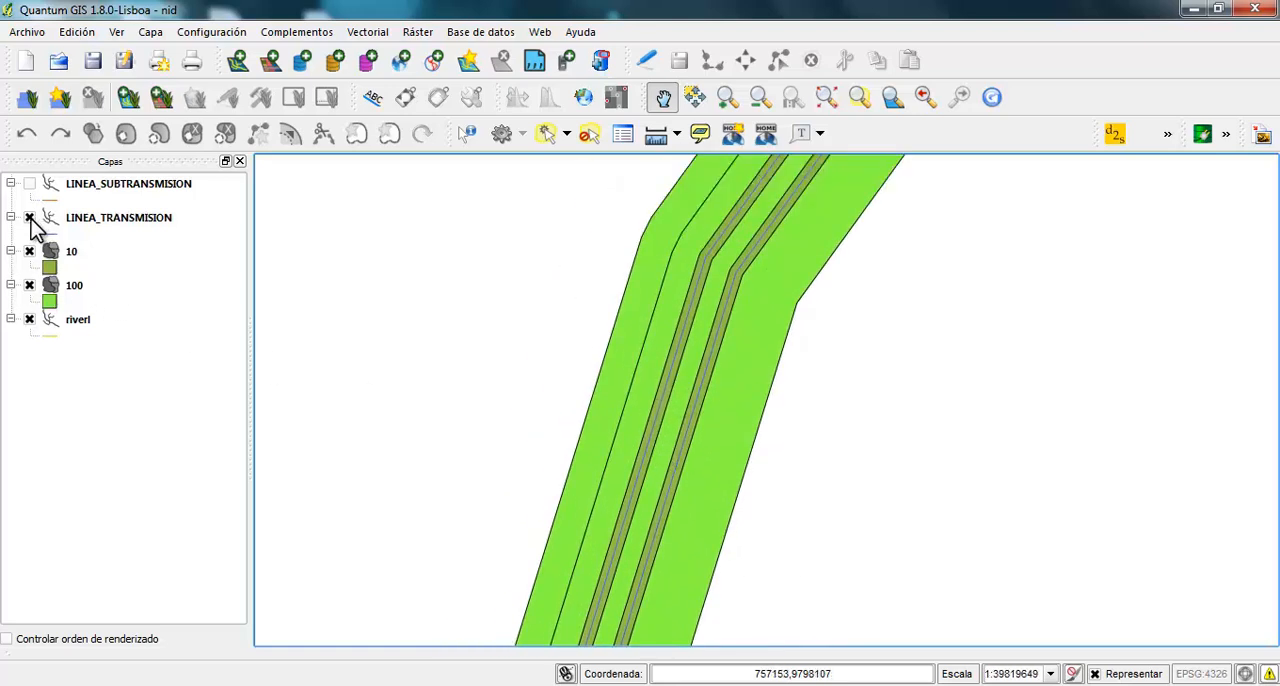
click(30, 286)
click(30, 286)
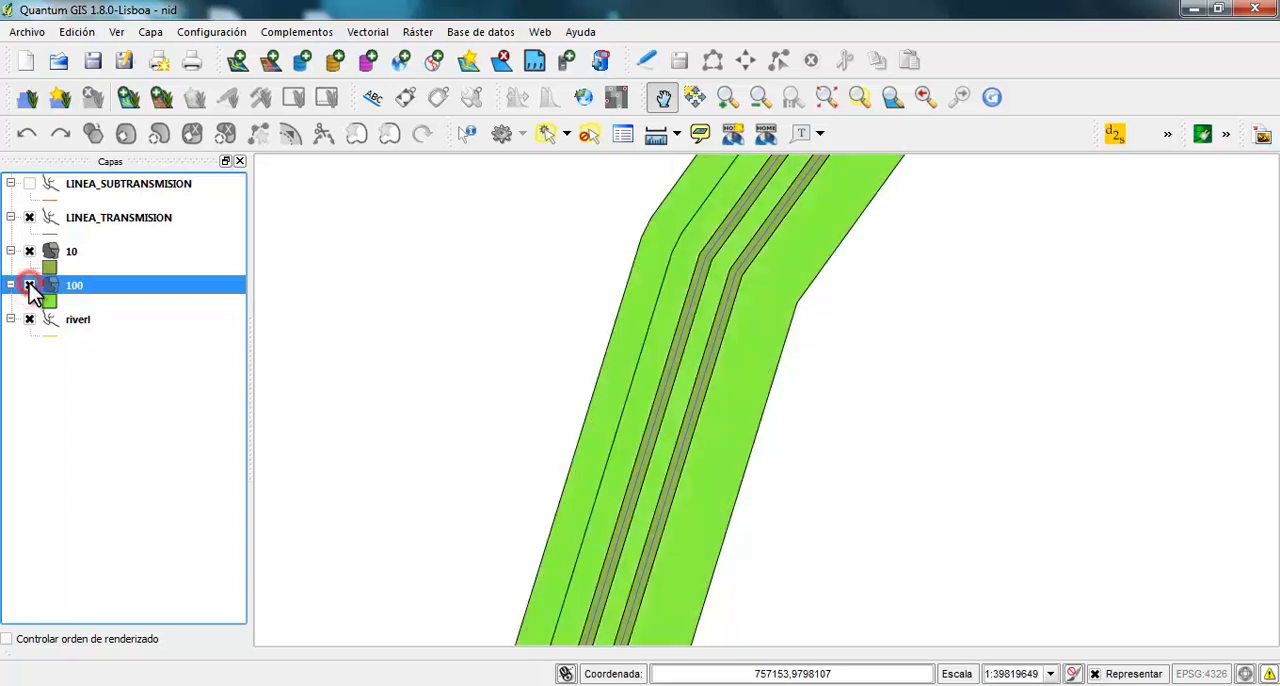
click(30, 286)
click(30, 286)
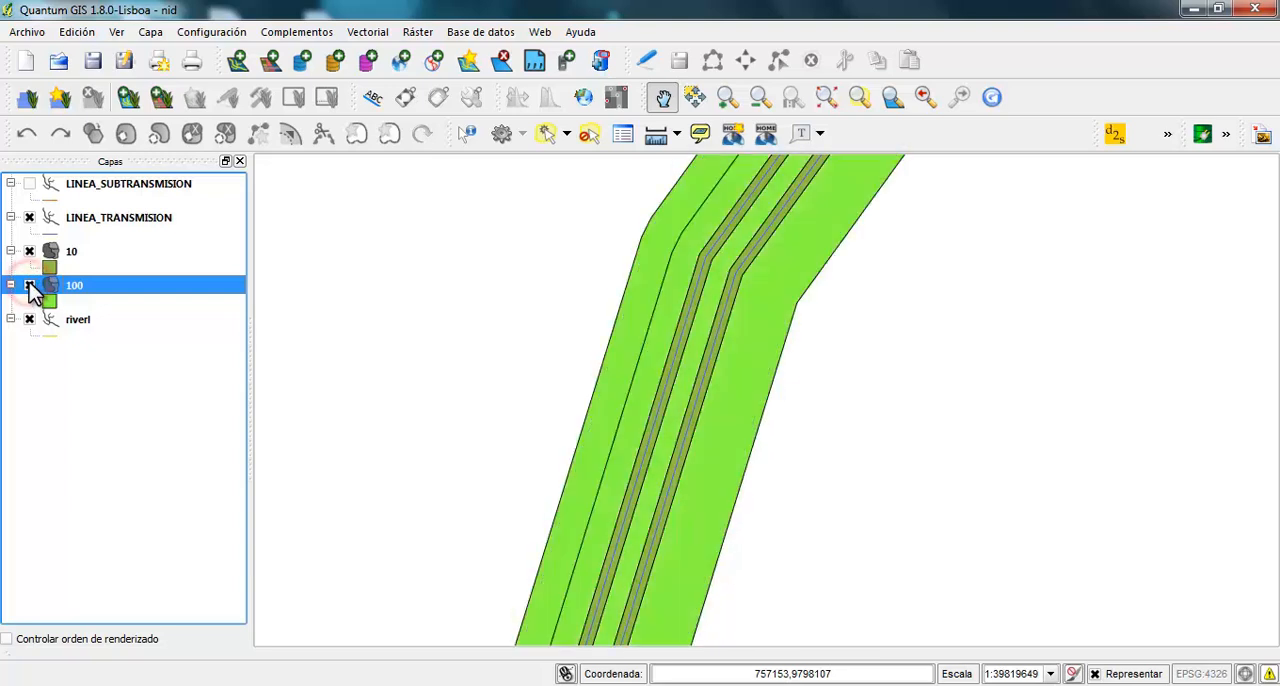
click(30, 251)
click(30, 251)
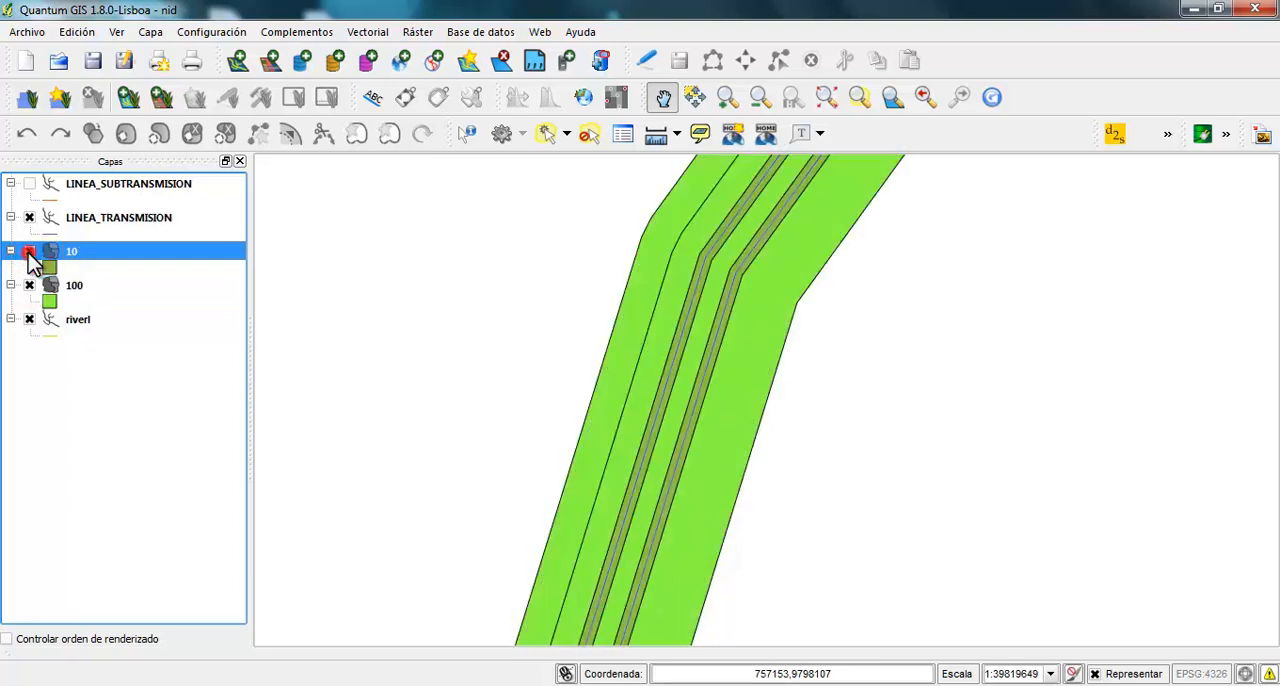
Inspect the buffers on another transmission line stretch near a junction, hiding and showing layers 10 and 100 in turn
scroll(746, 366, down, 6)
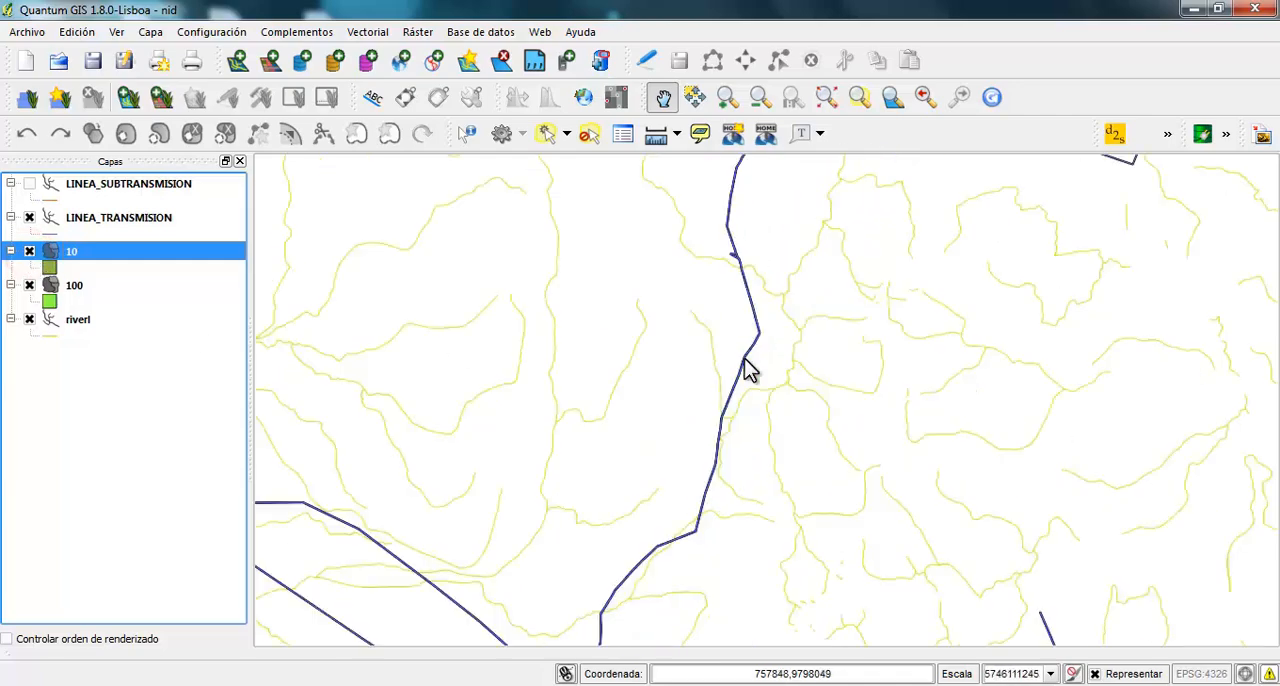
scroll(730, 318, up, 7)
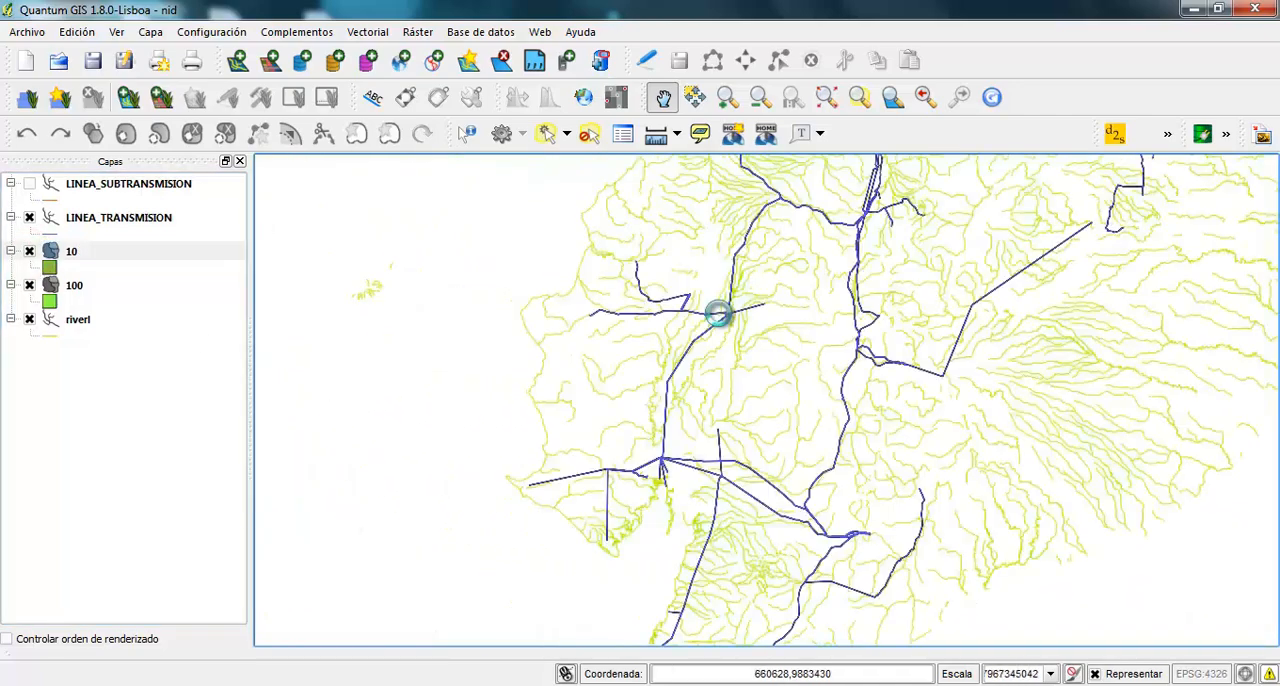
scroll(735, 314, up, 2)
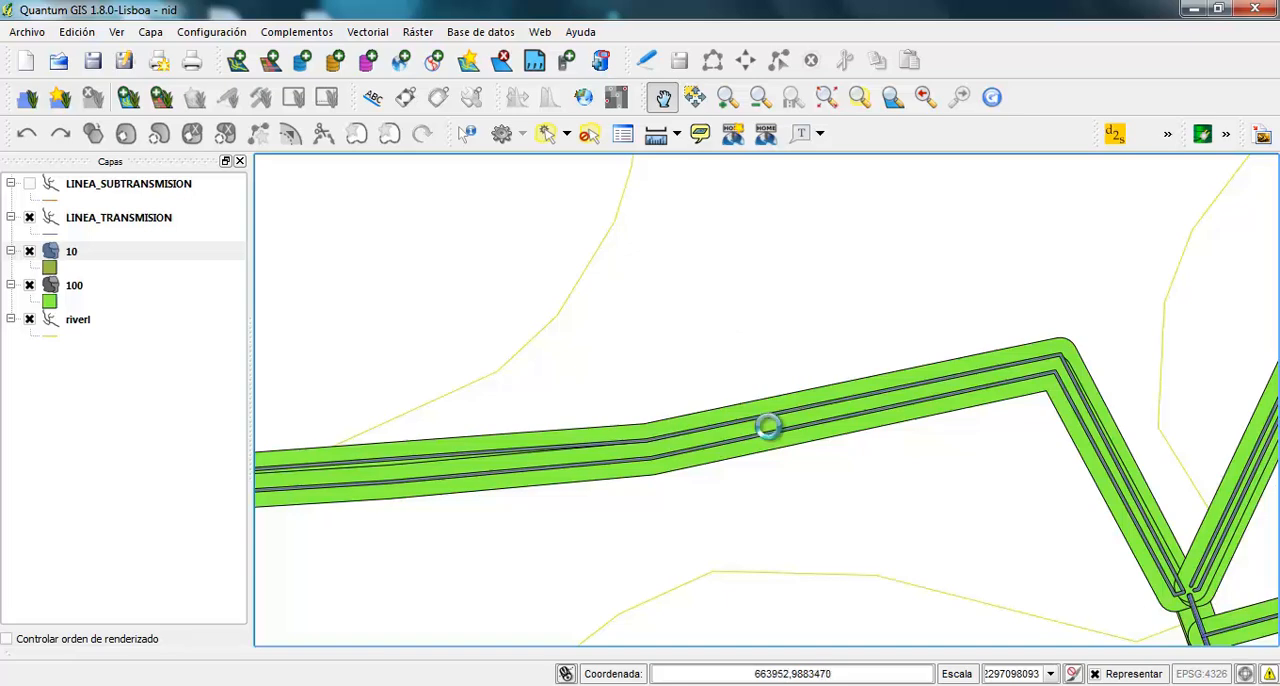
scroll(785, 430, up, 1)
scroll(804, 442, down, 1)
scroll(804, 442, up, 1)
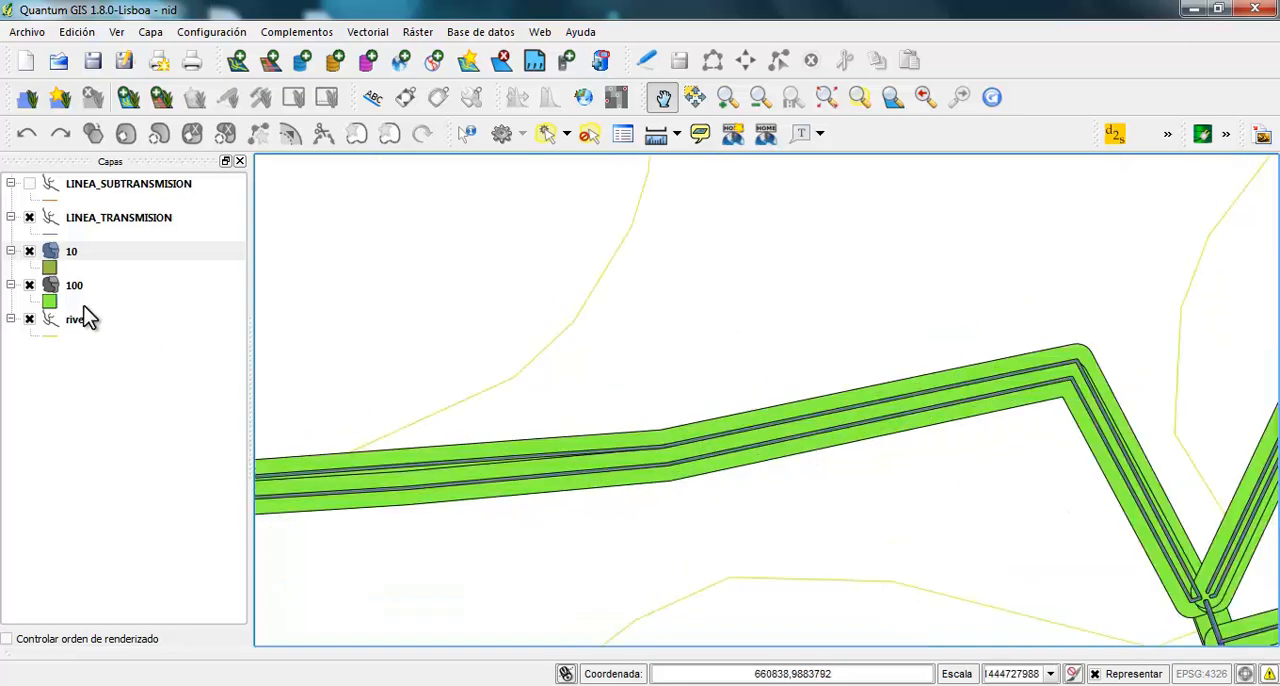
click(29, 251)
click(29, 251)
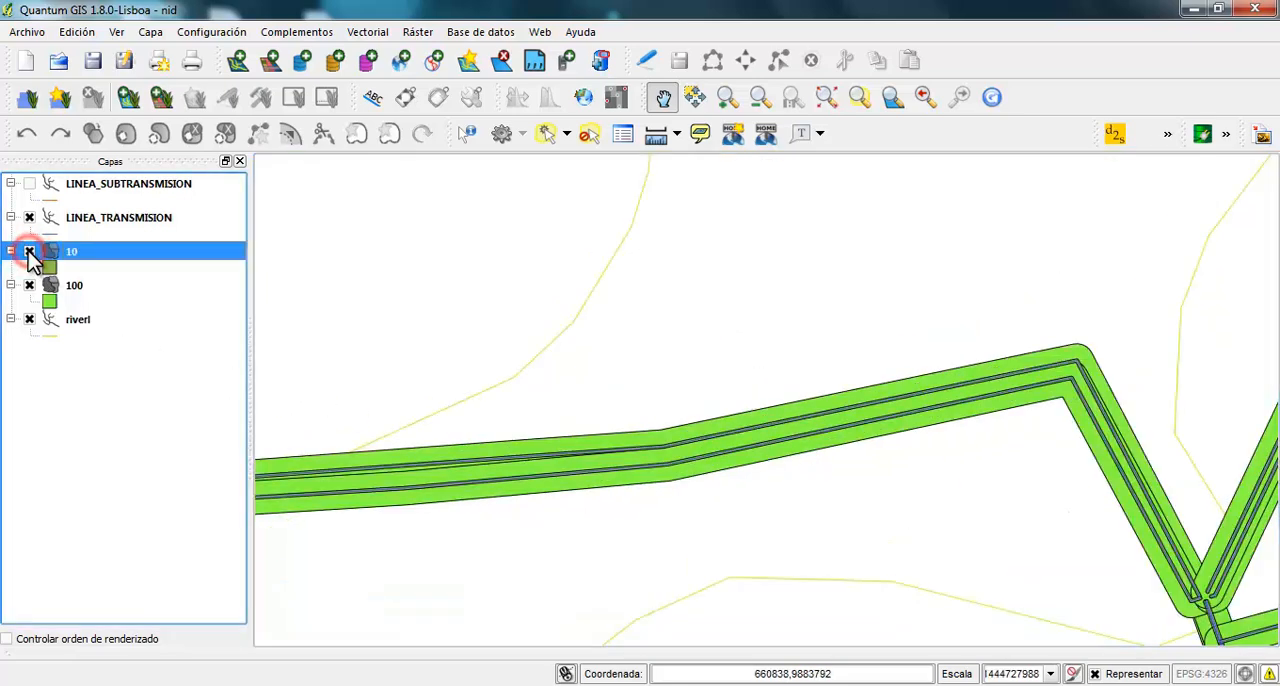
click(29, 285)
click(29, 285)
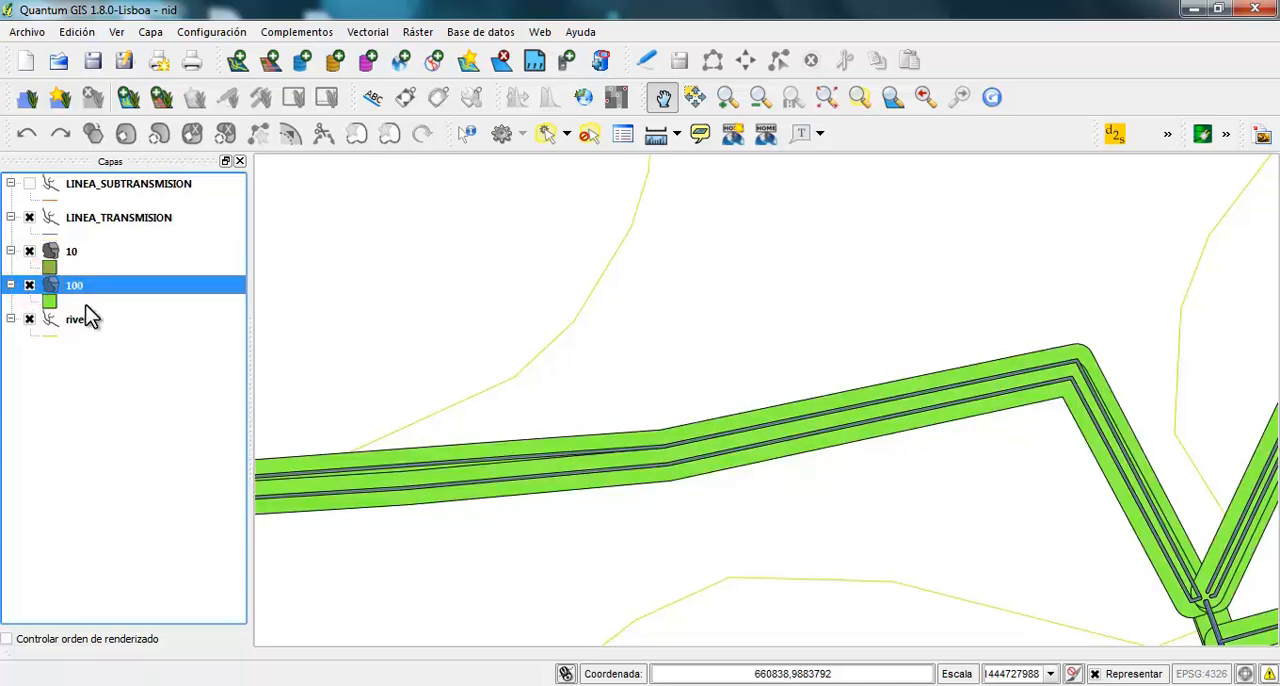
Hide layer 10, check buffer 100 against LINEA_TRANSMISION, and view the whole network
click(30, 252)
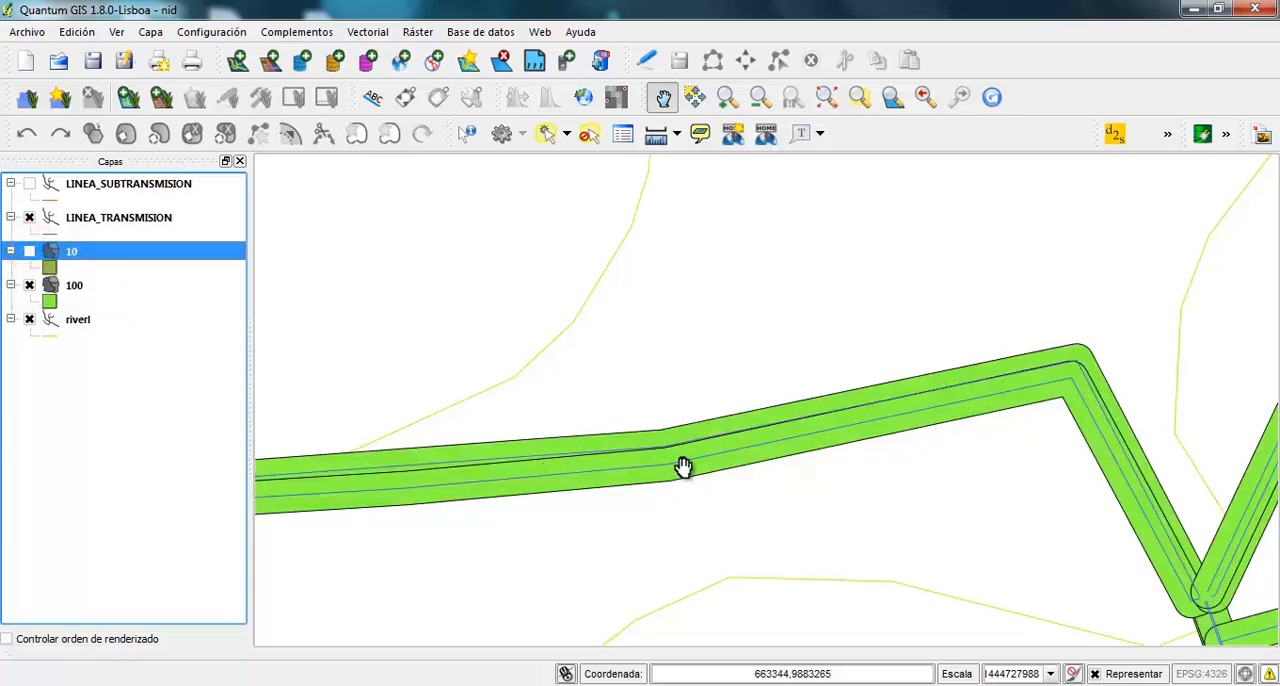
scroll(681, 474, up, 2)
scroll(678, 466, down, 1)
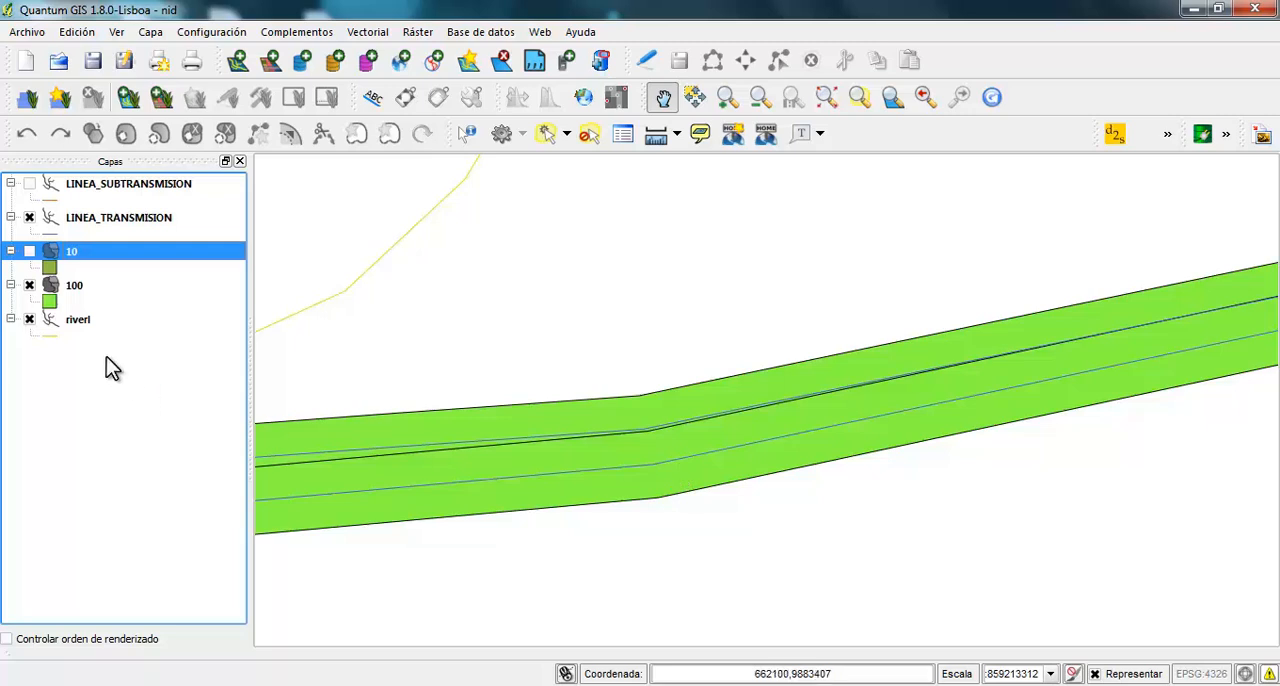
click(29, 285)
click(29, 285)
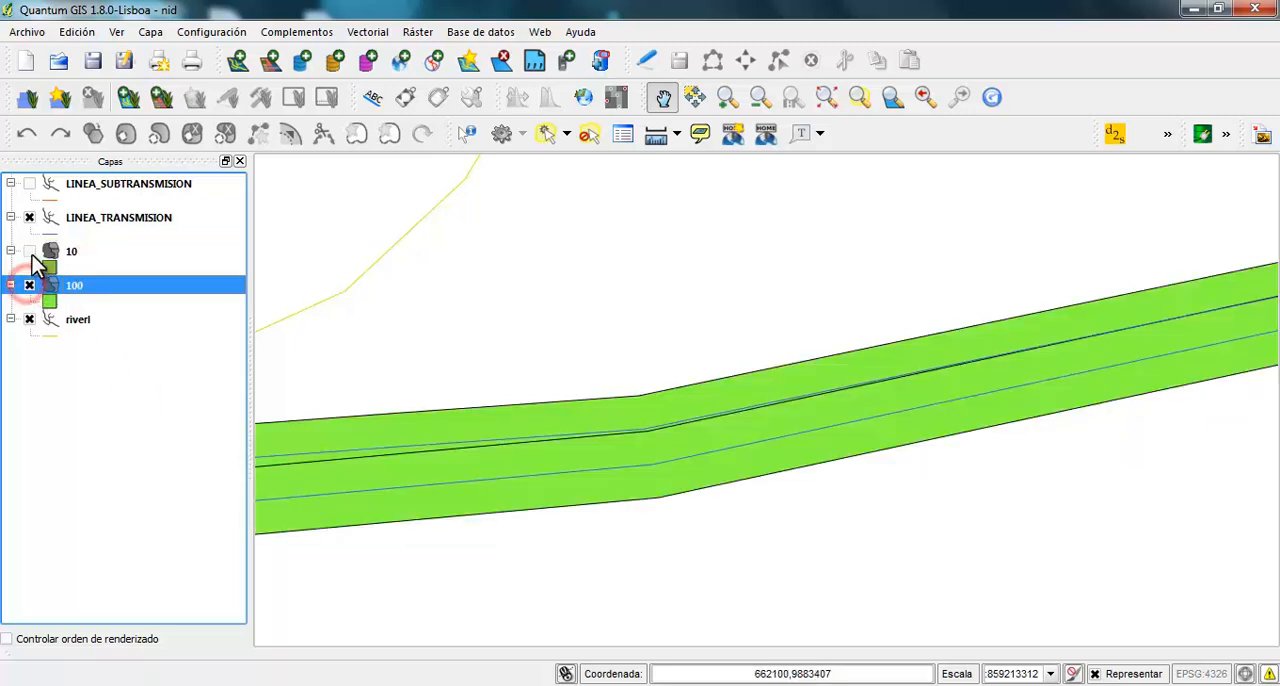
click(29, 217)
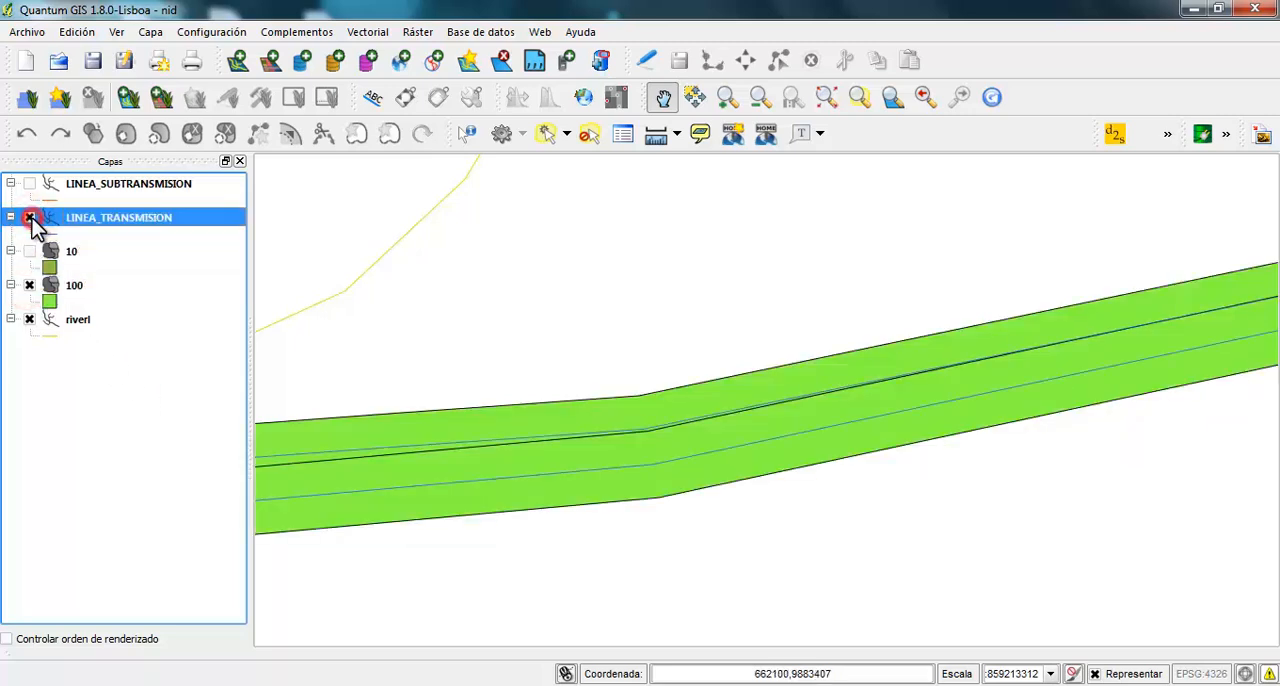
scroll(843, 474, down, 1)
scroll(850, 482, down, 3)
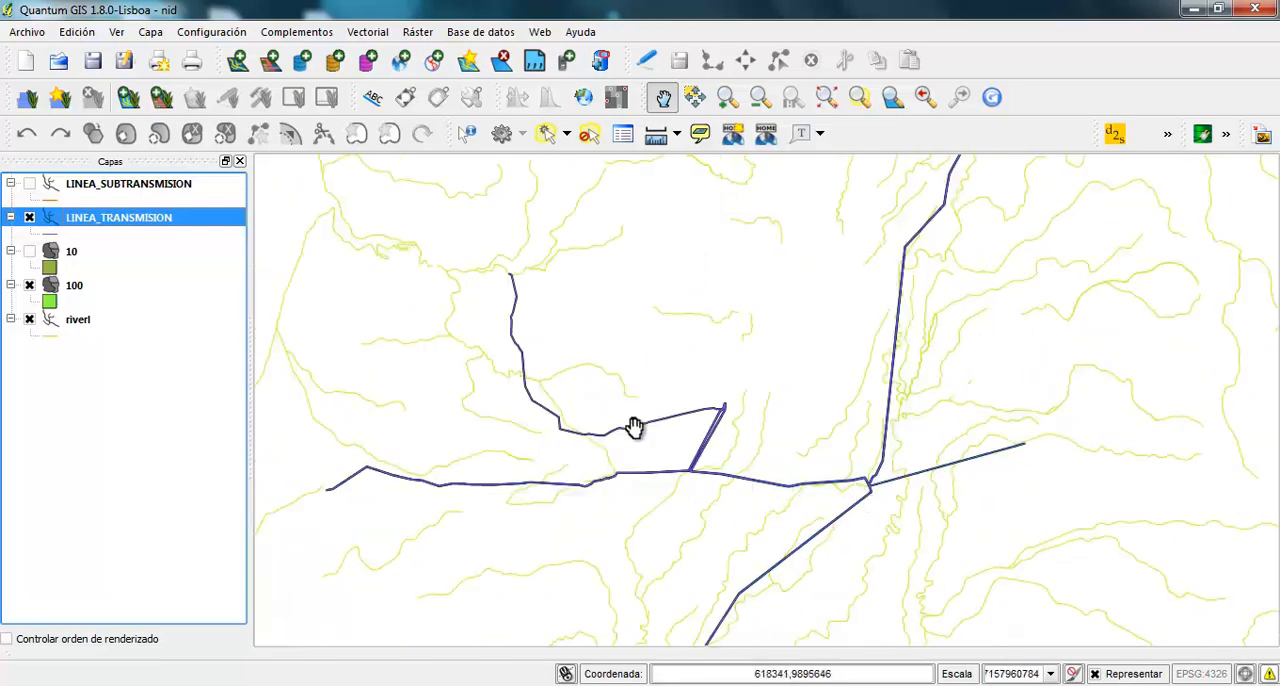
scroll(700, 470, down, 1)
scroll(700, 470, down, 3)
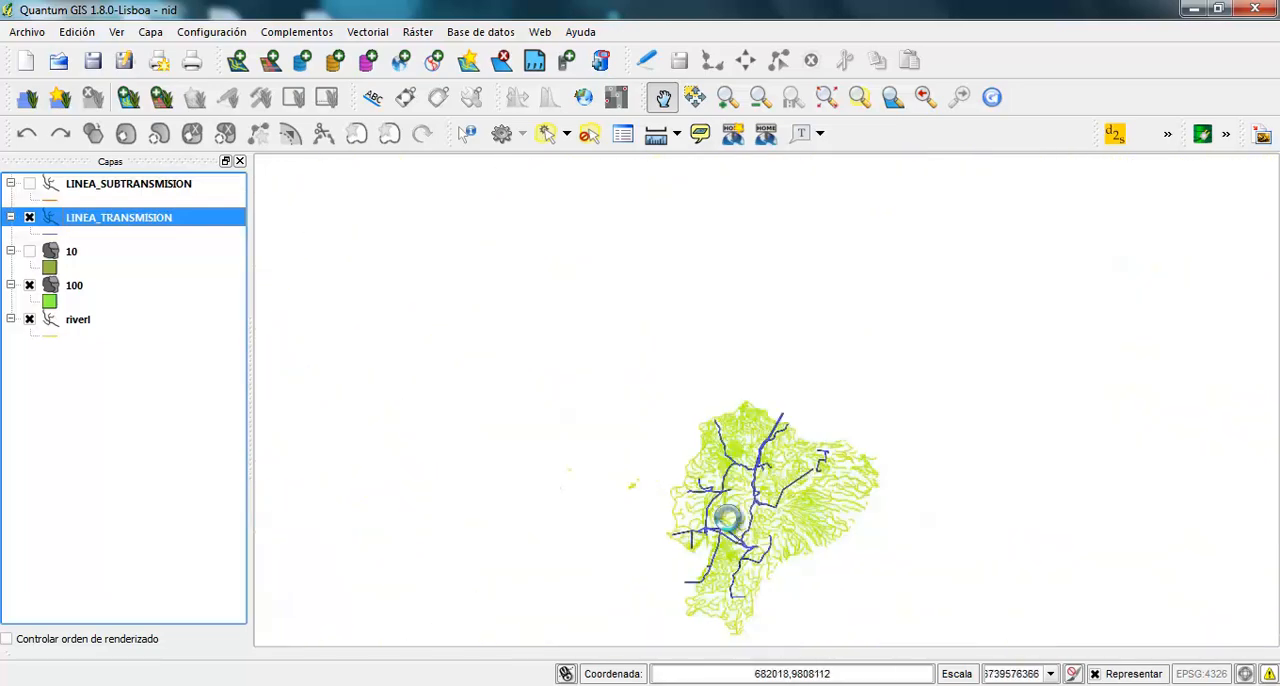
drag(728, 518, 651, 415)
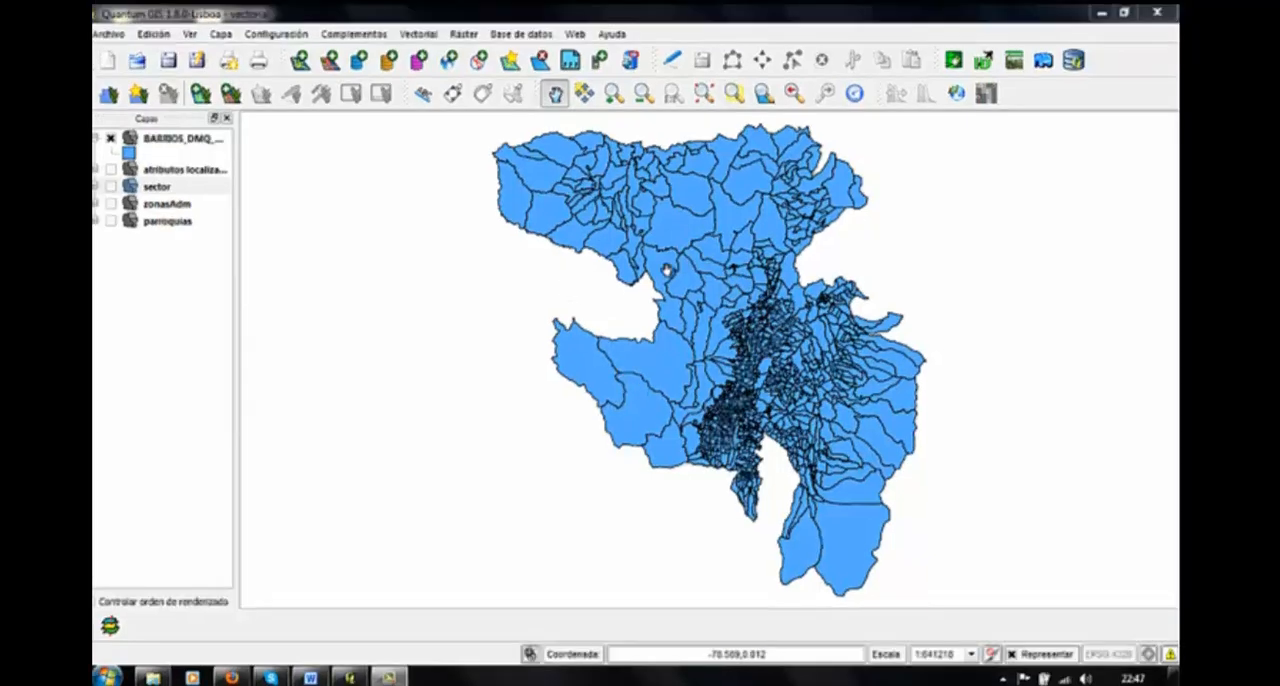
Review the sector layer's attribute table through to its last records and close it
right_click(170, 186)
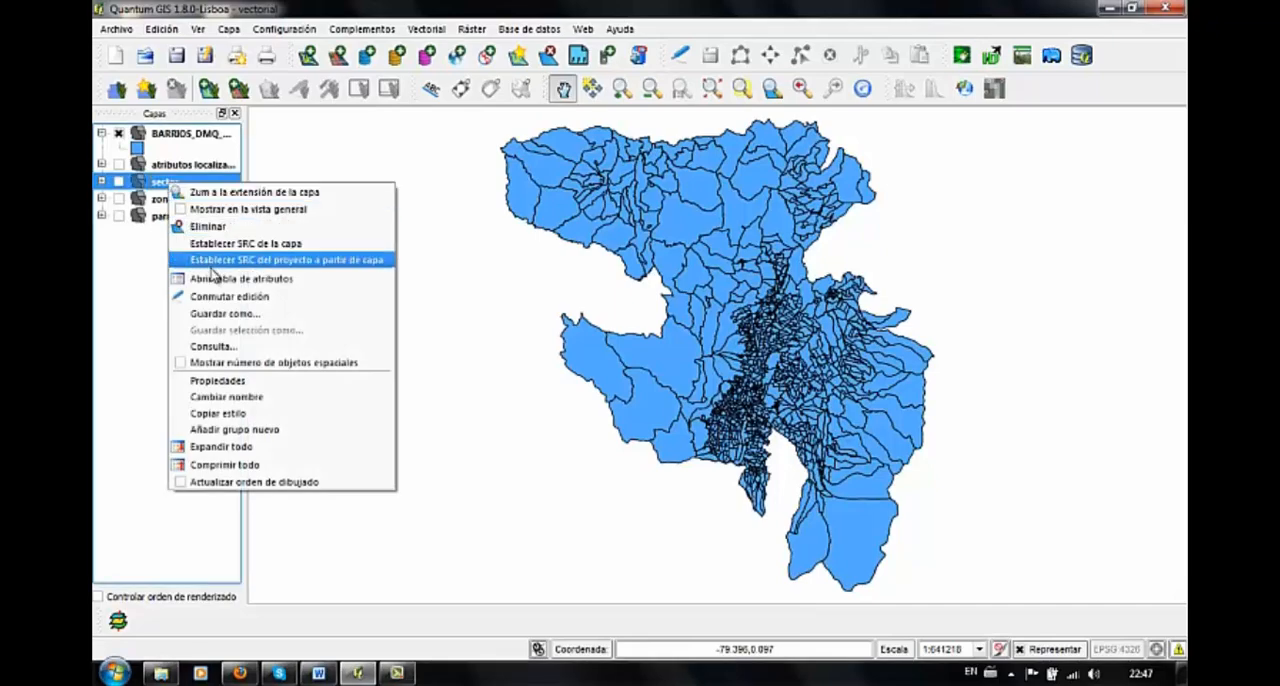
click(213, 278)
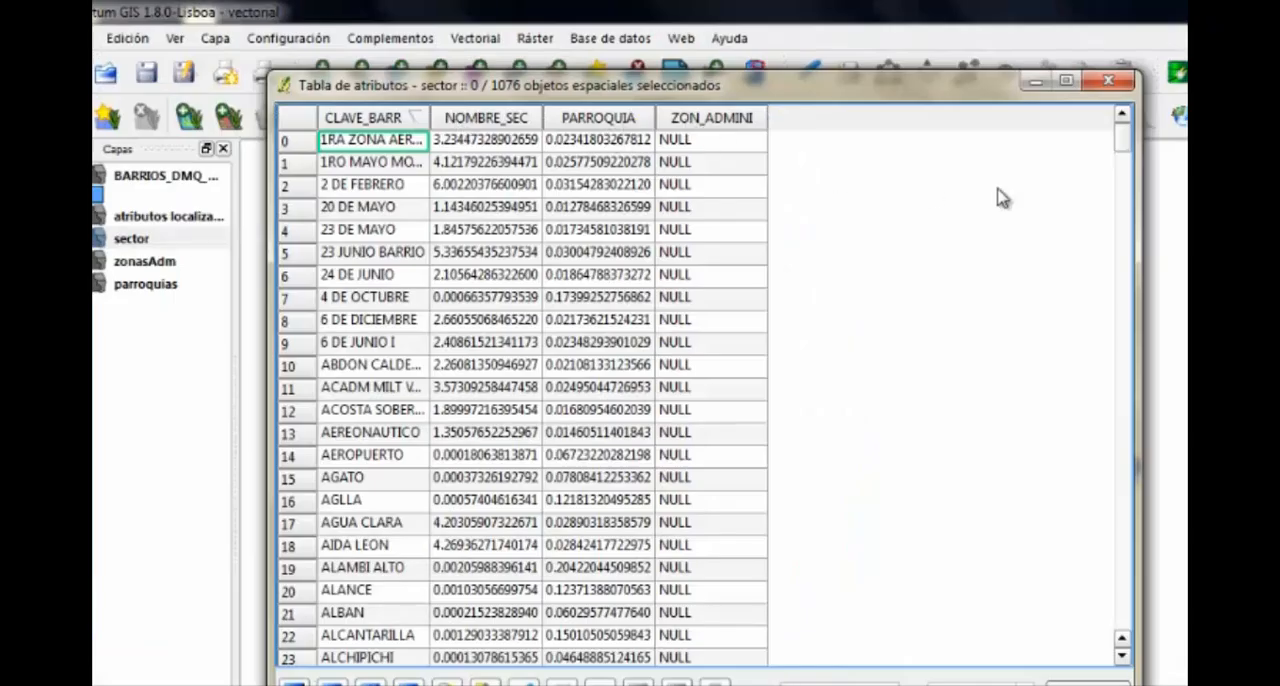
drag(1125, 155, 1128, 658)
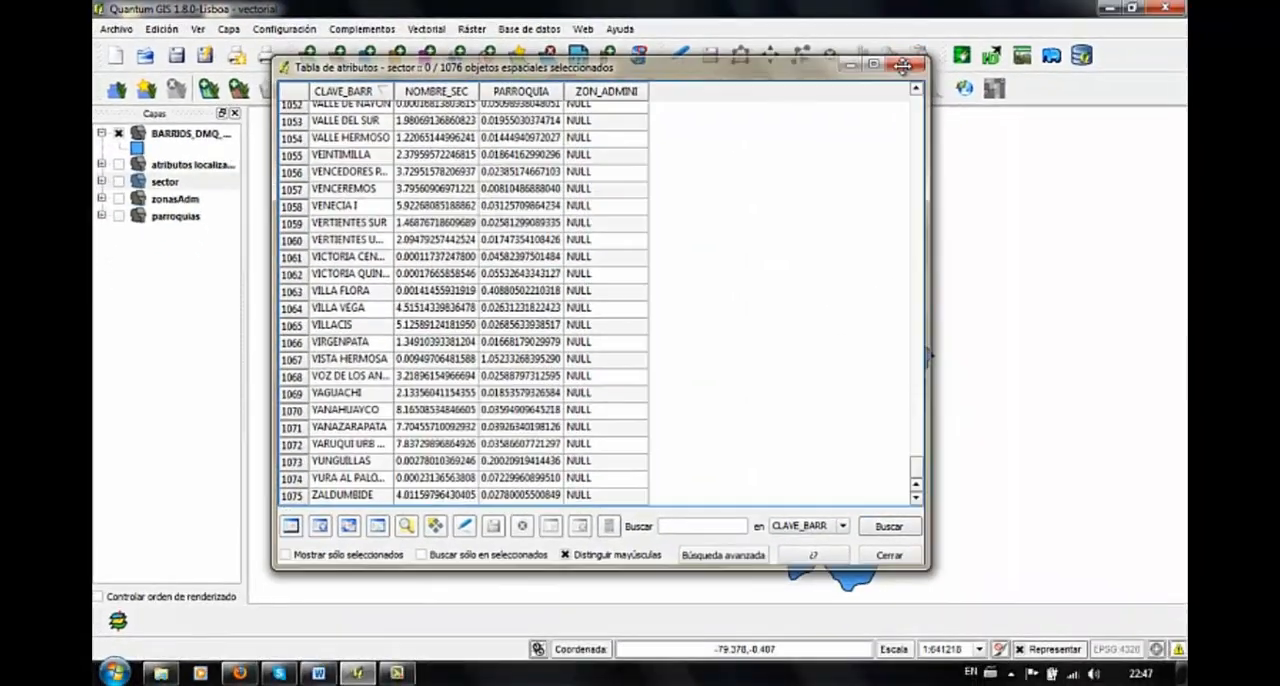
click(1108, 80)
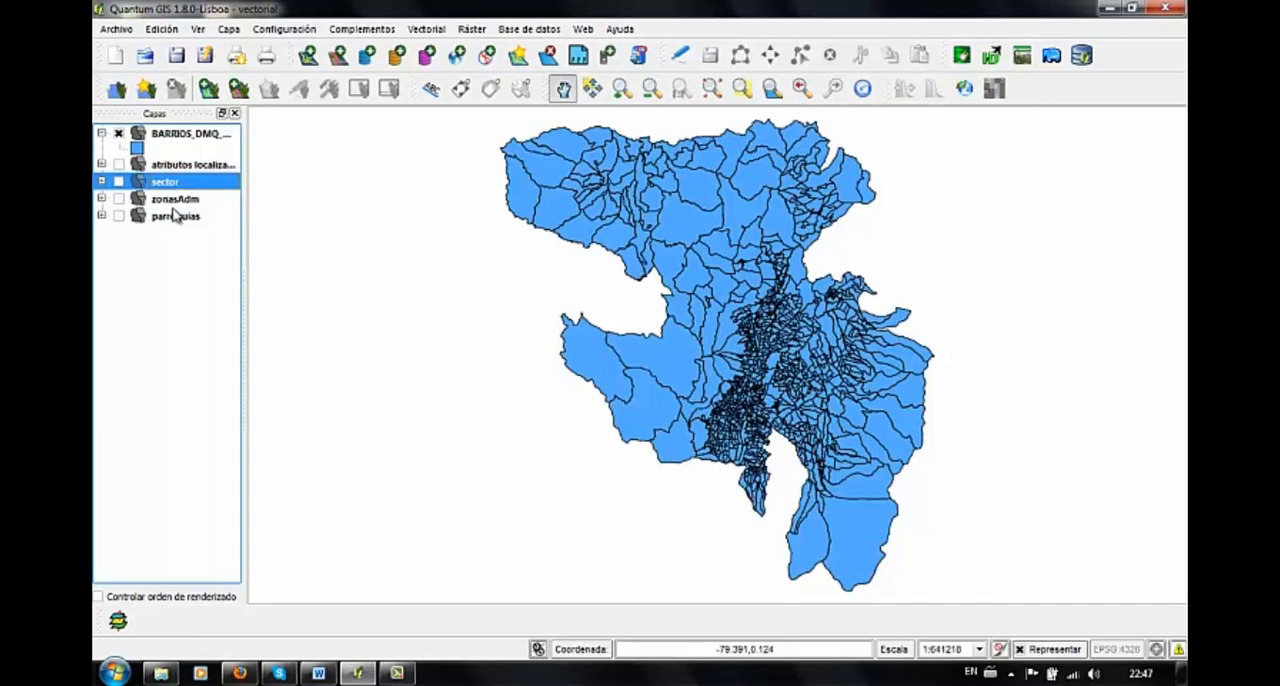
Review the attribute table of the zonasAdm layer and close it
click(176, 203)
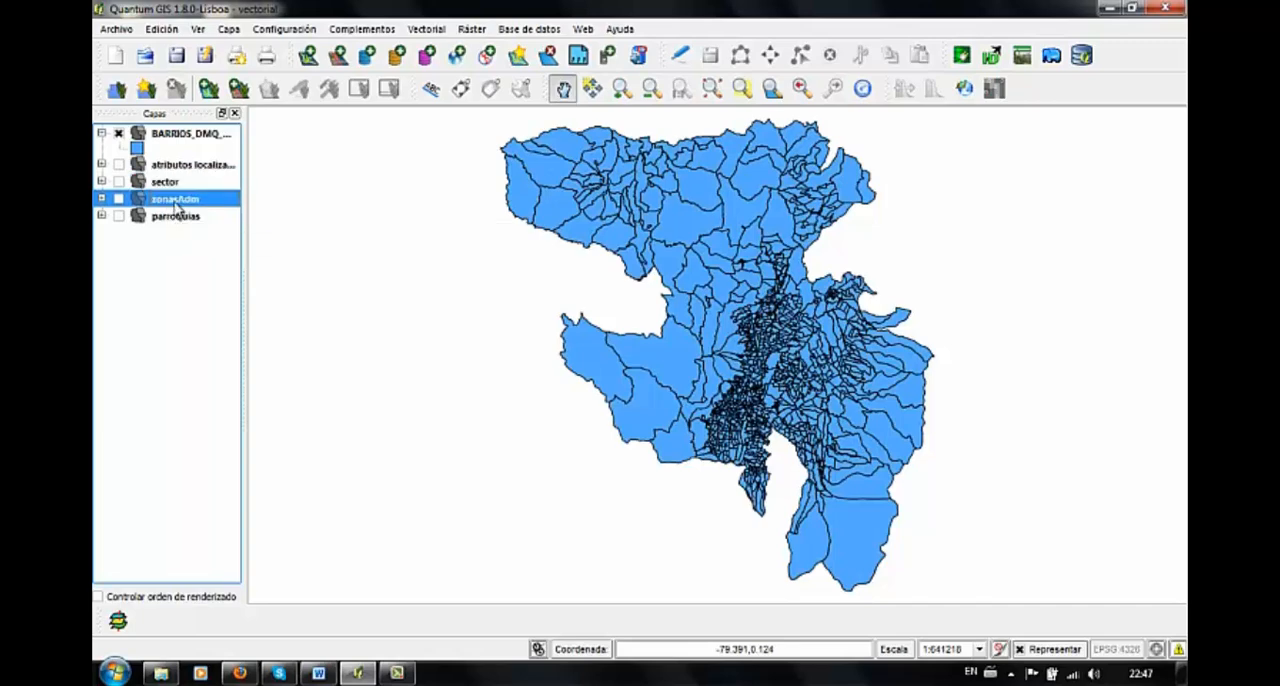
right_click(176, 205)
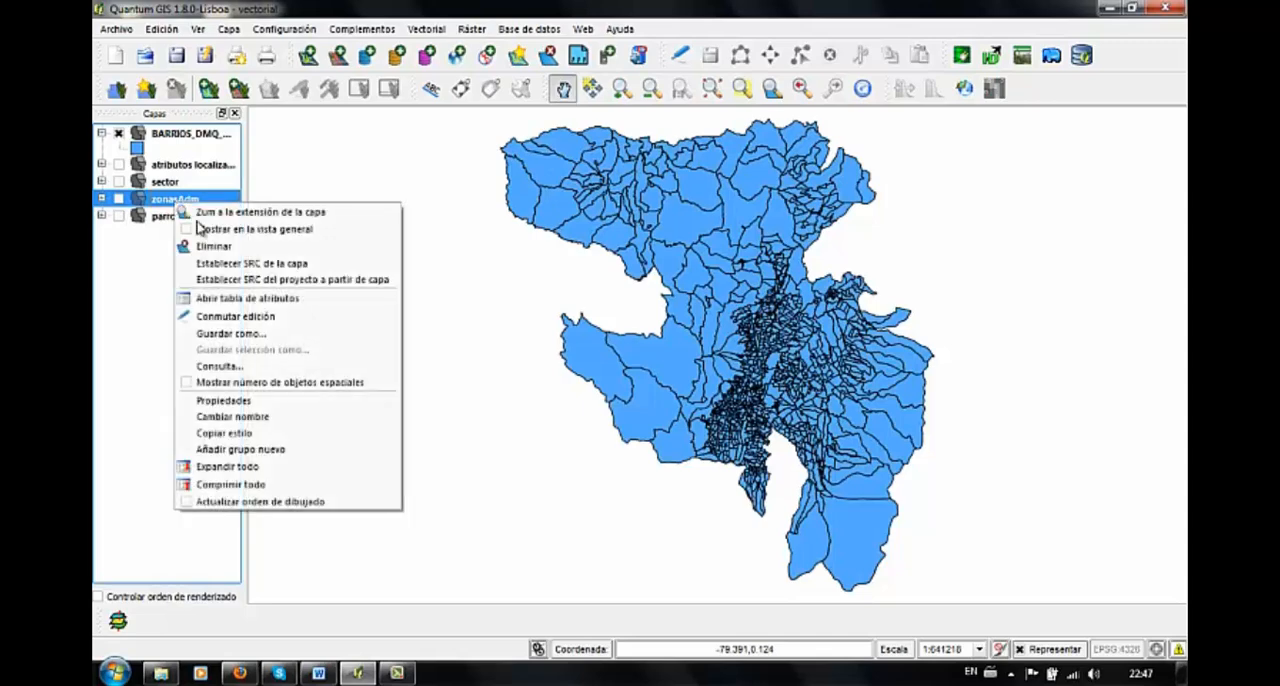
click(245, 295)
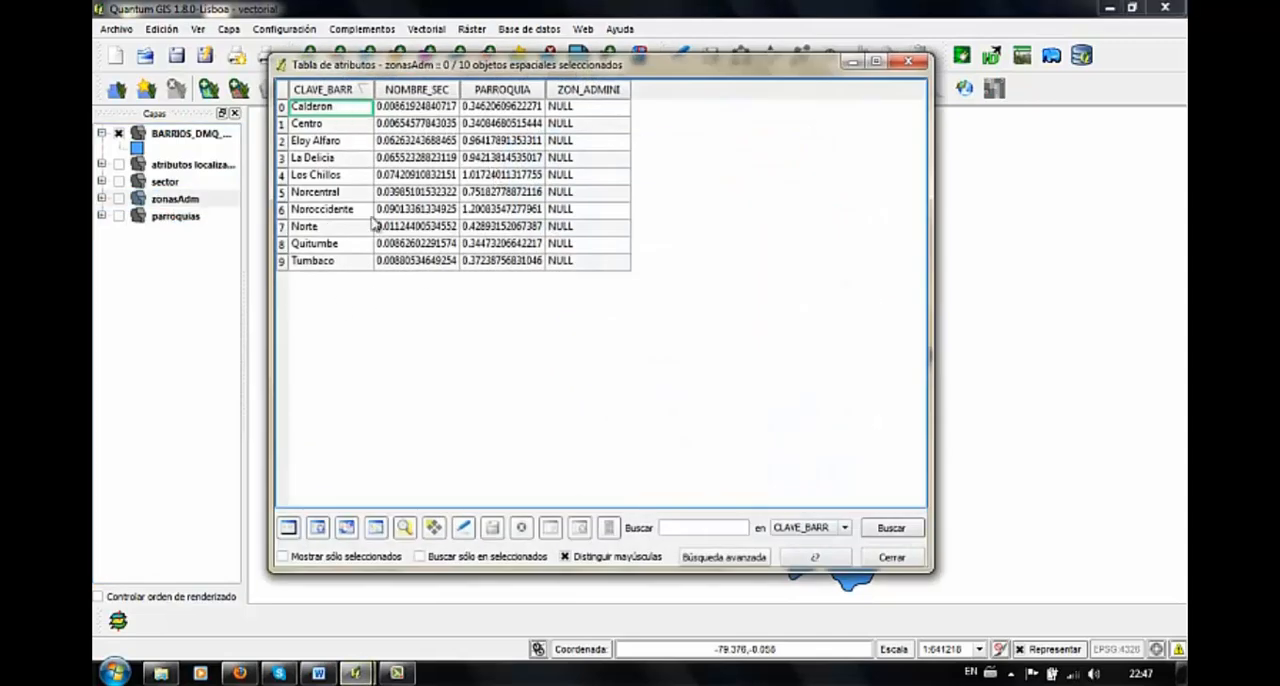
click(907, 62)
Set up an Intersection geoprocess with zonasAdm as the input vector layer and sector as the intersect layer
click(168, 136)
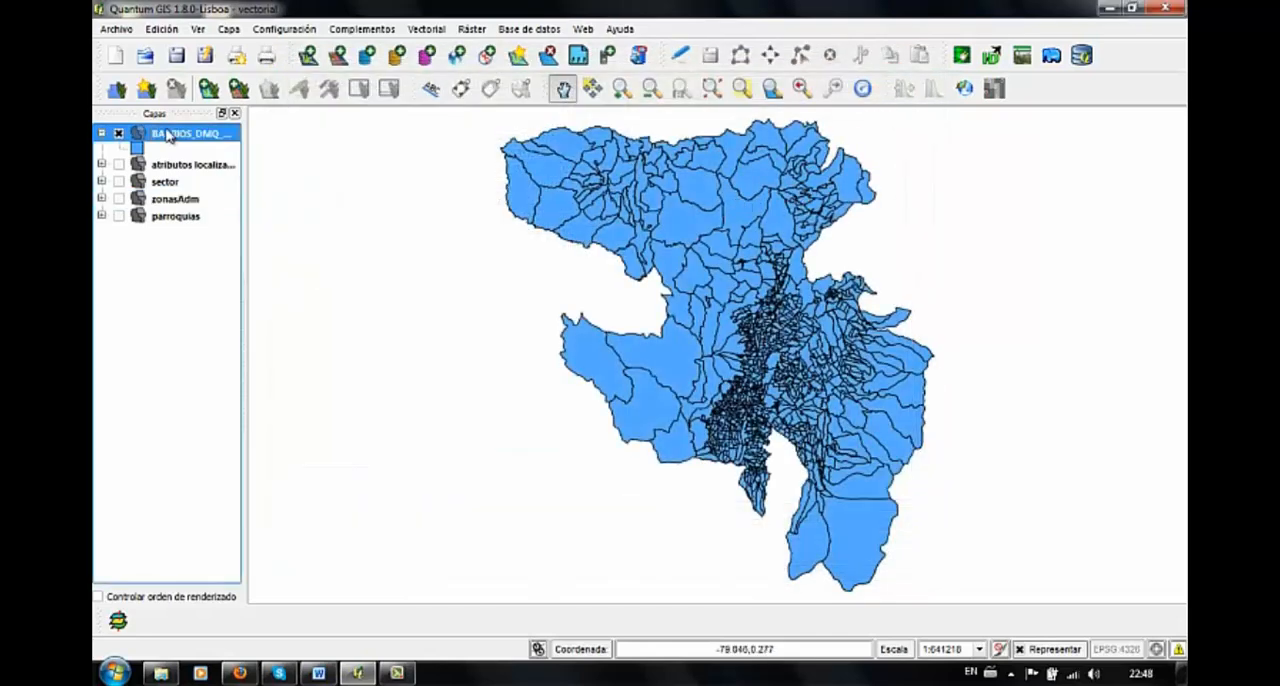
click(413, 32)
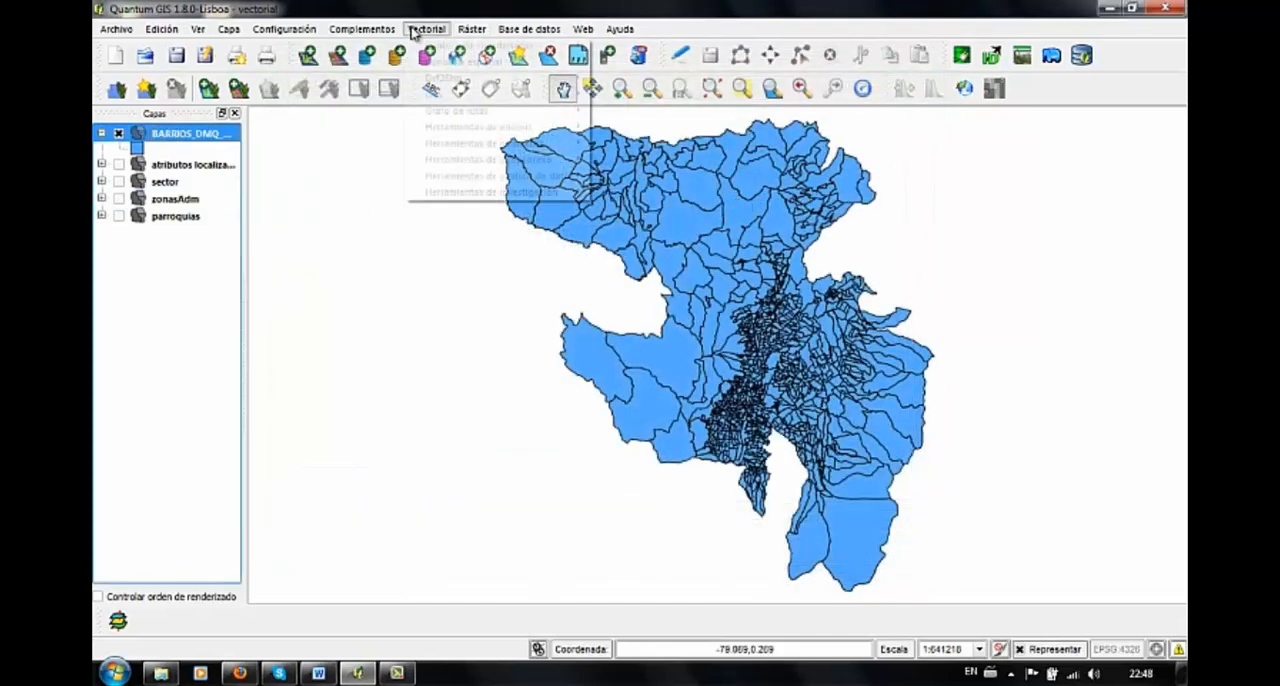
mouse_move(540, 176)
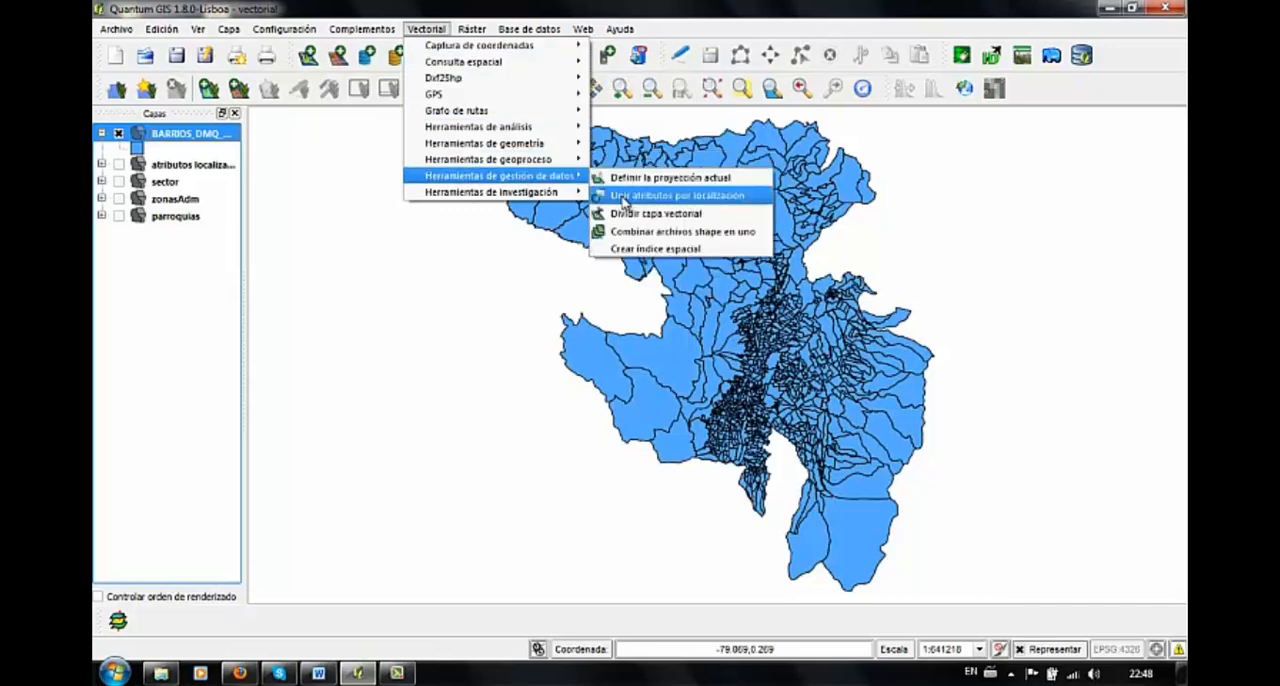
click(625, 197)
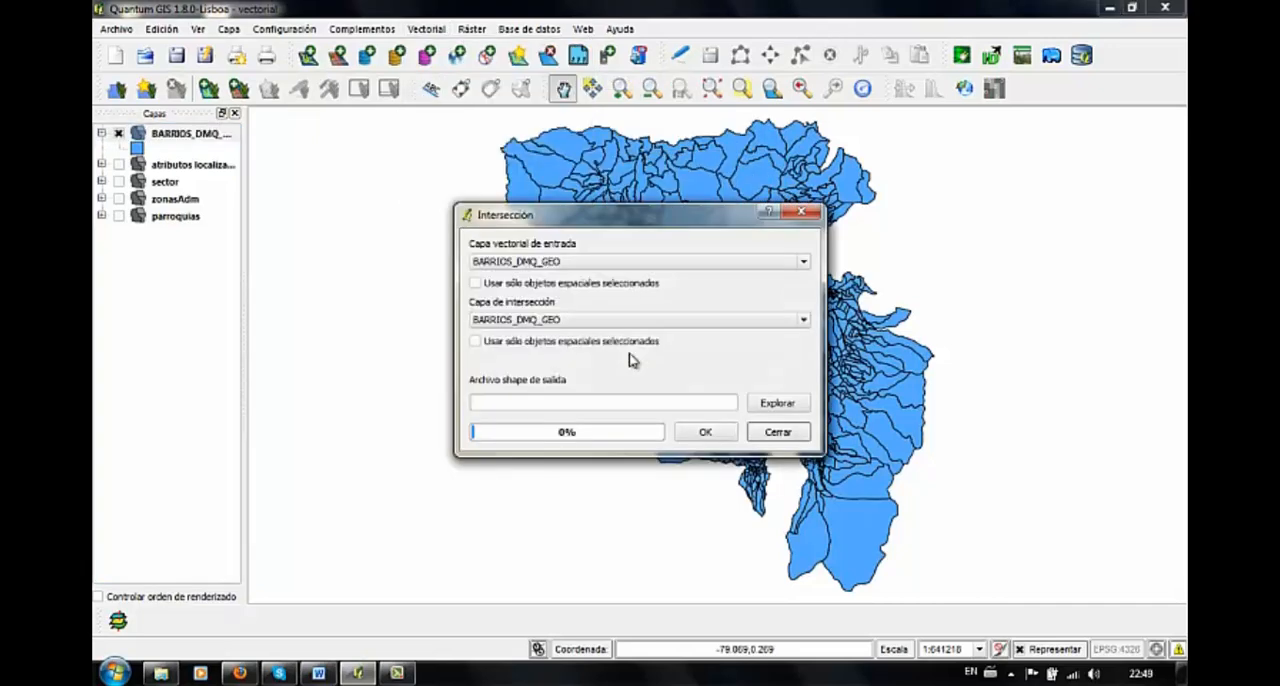
click(614, 262)
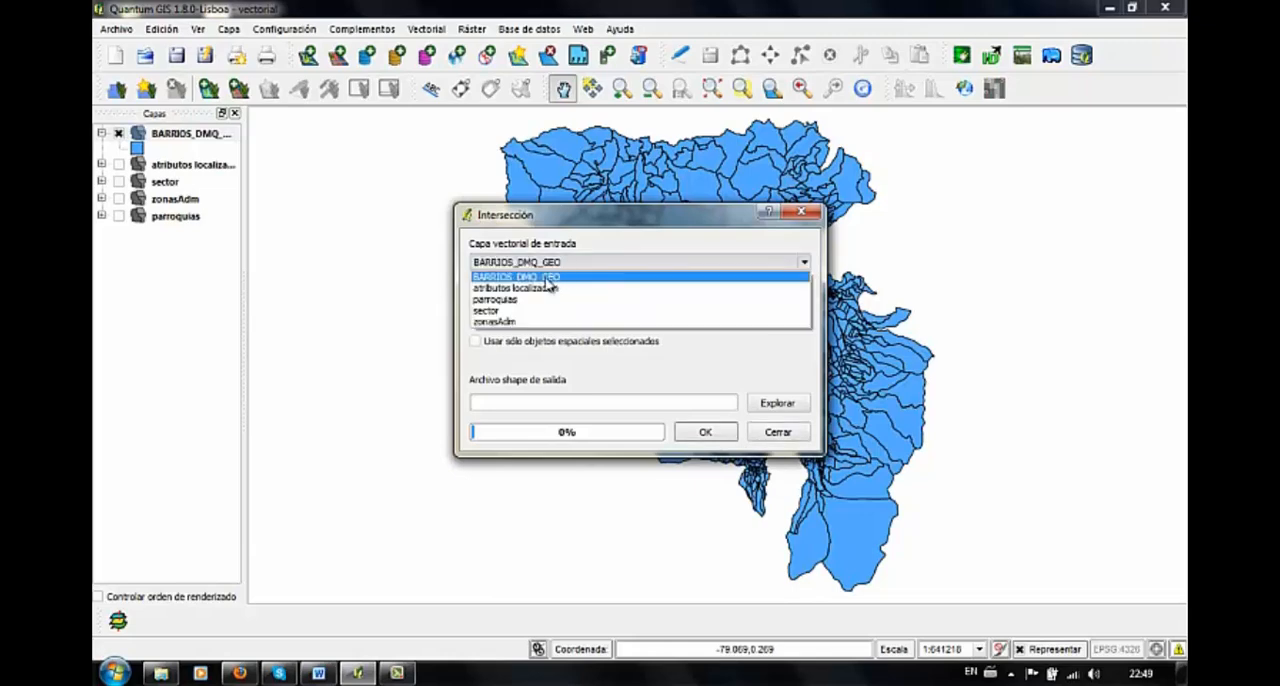
click(526, 321)
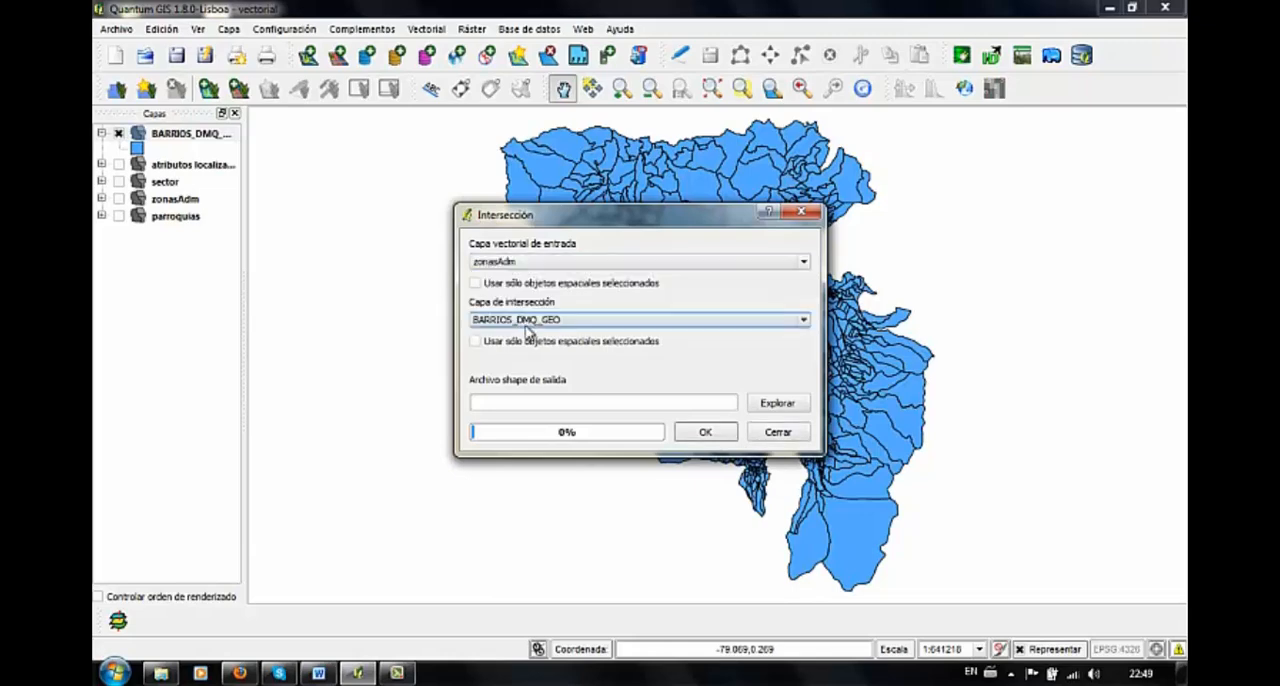
click(527, 324)
click(506, 369)
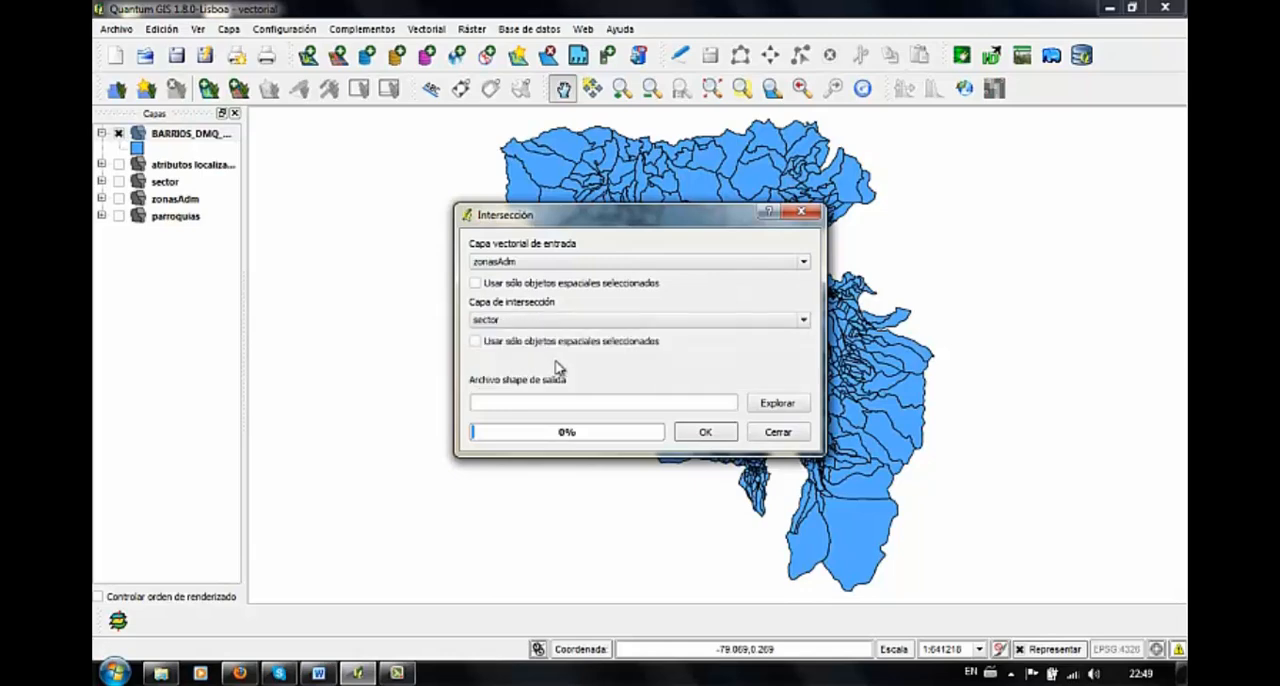
Create a folder named interseccion inside sigvectorial for the output shapefile and open it
click(777, 404)
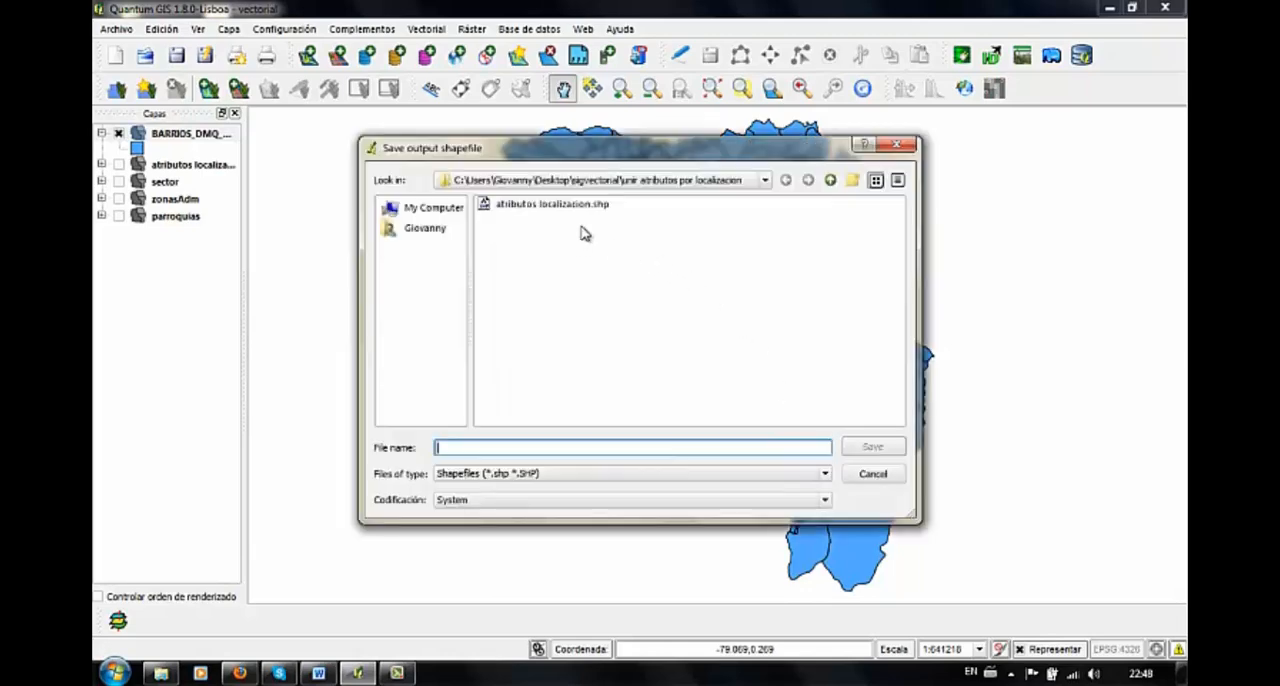
click(763, 182)
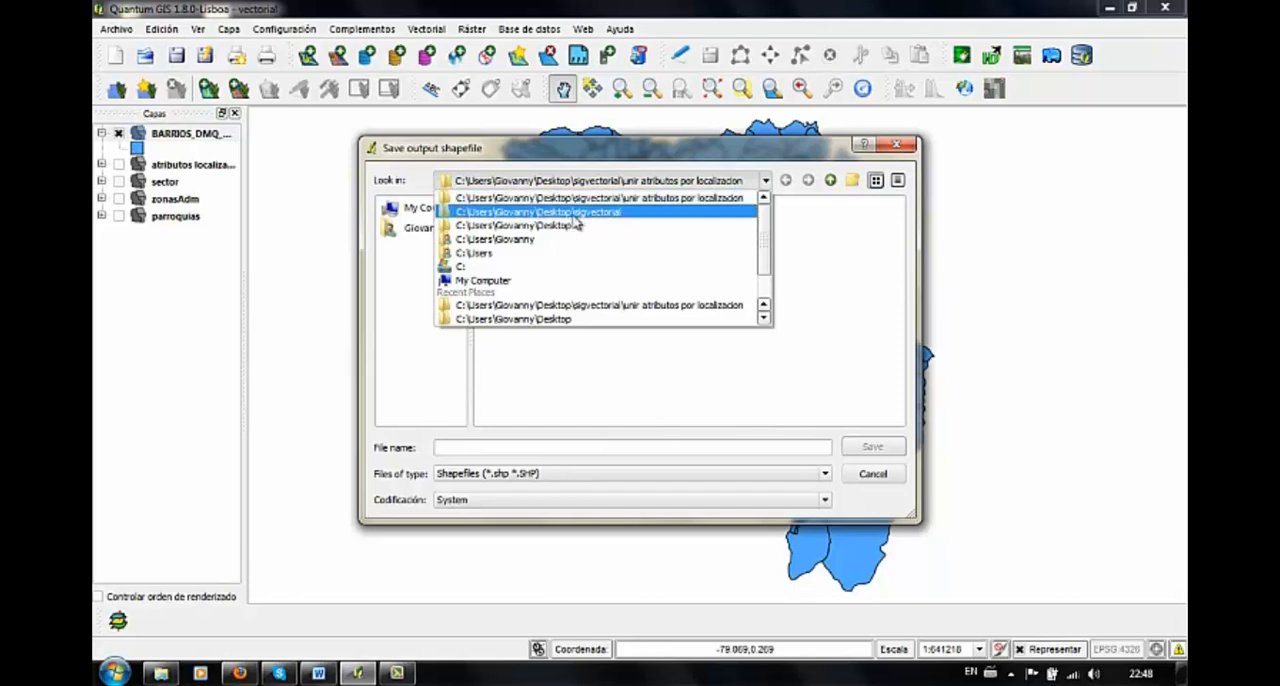
click(530, 318)
double_click(522, 232)
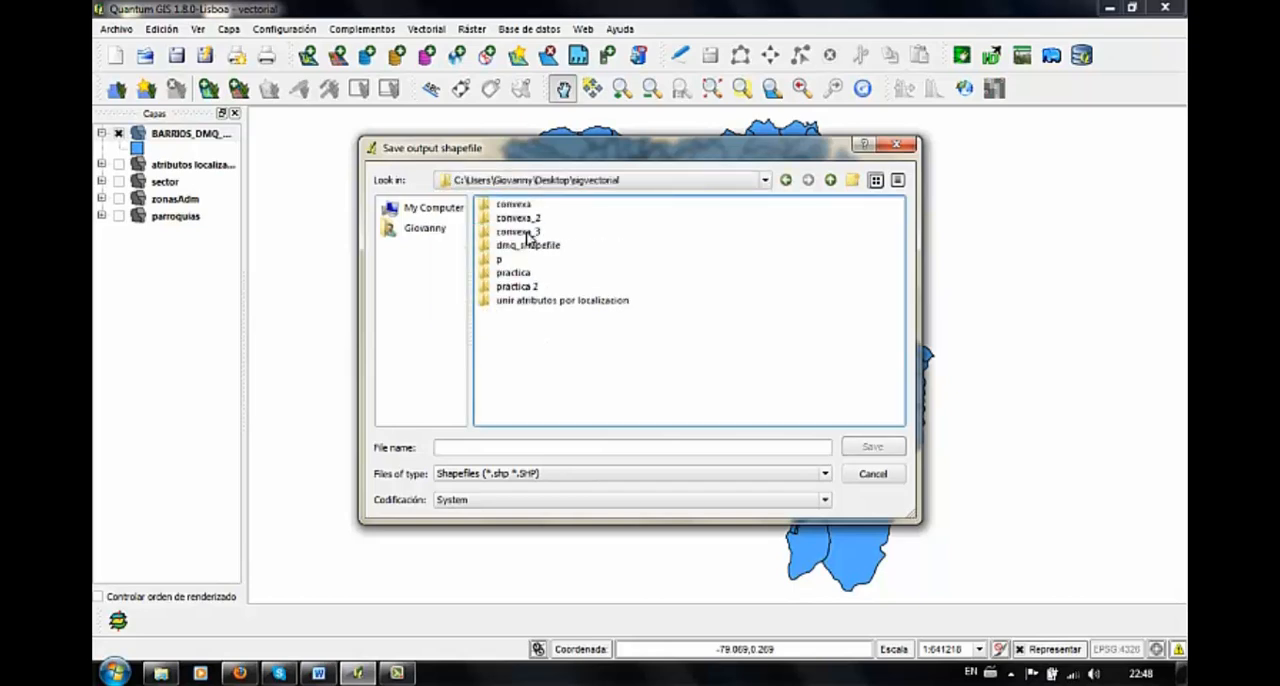
right_click(567, 340)
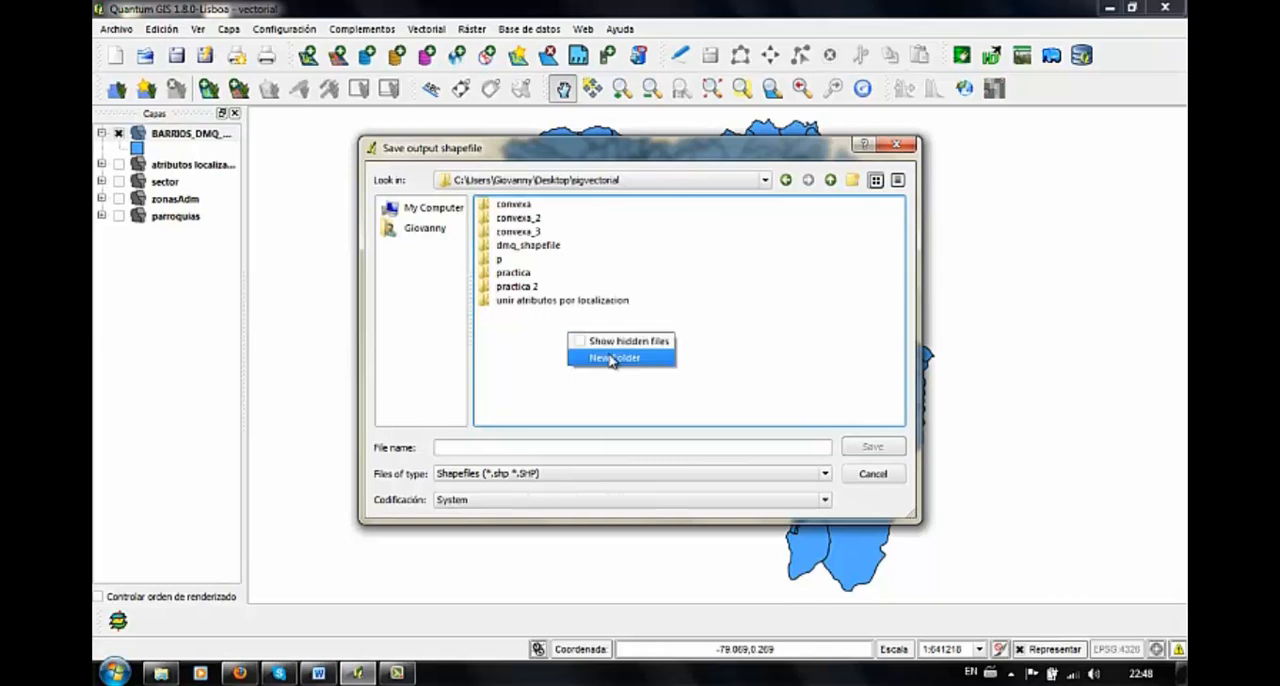
click(610, 358)
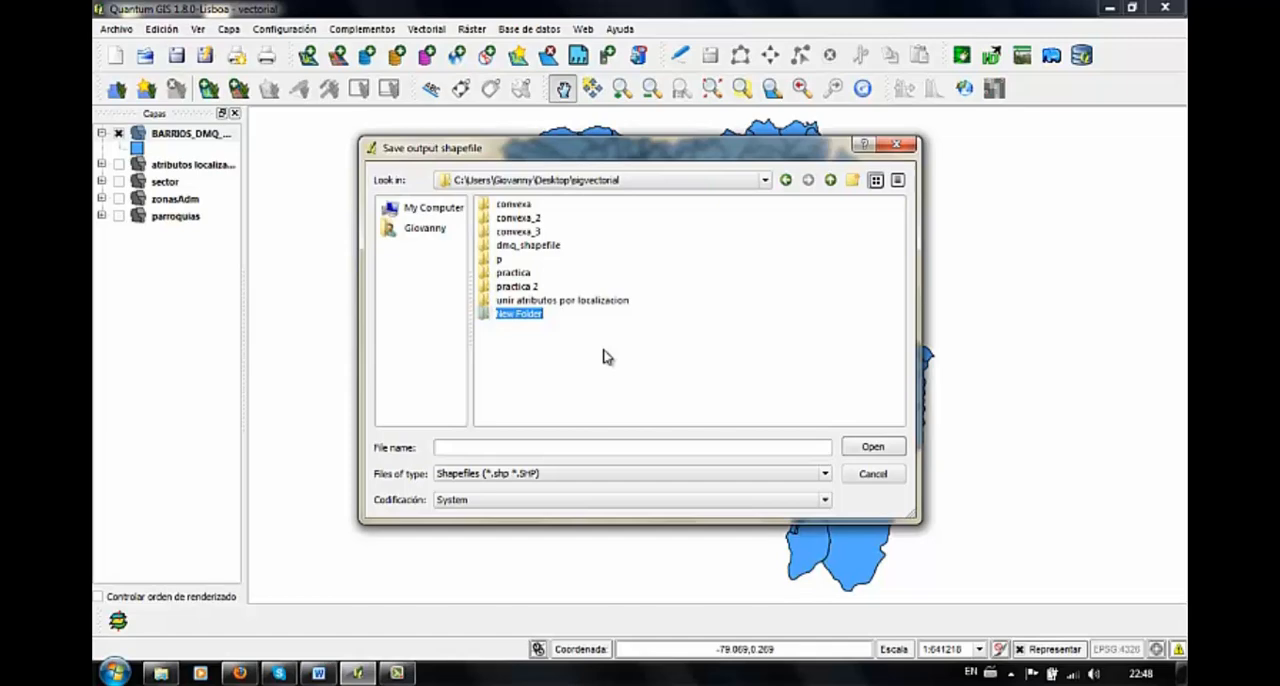
text(interseccion)
double_click(531, 316)
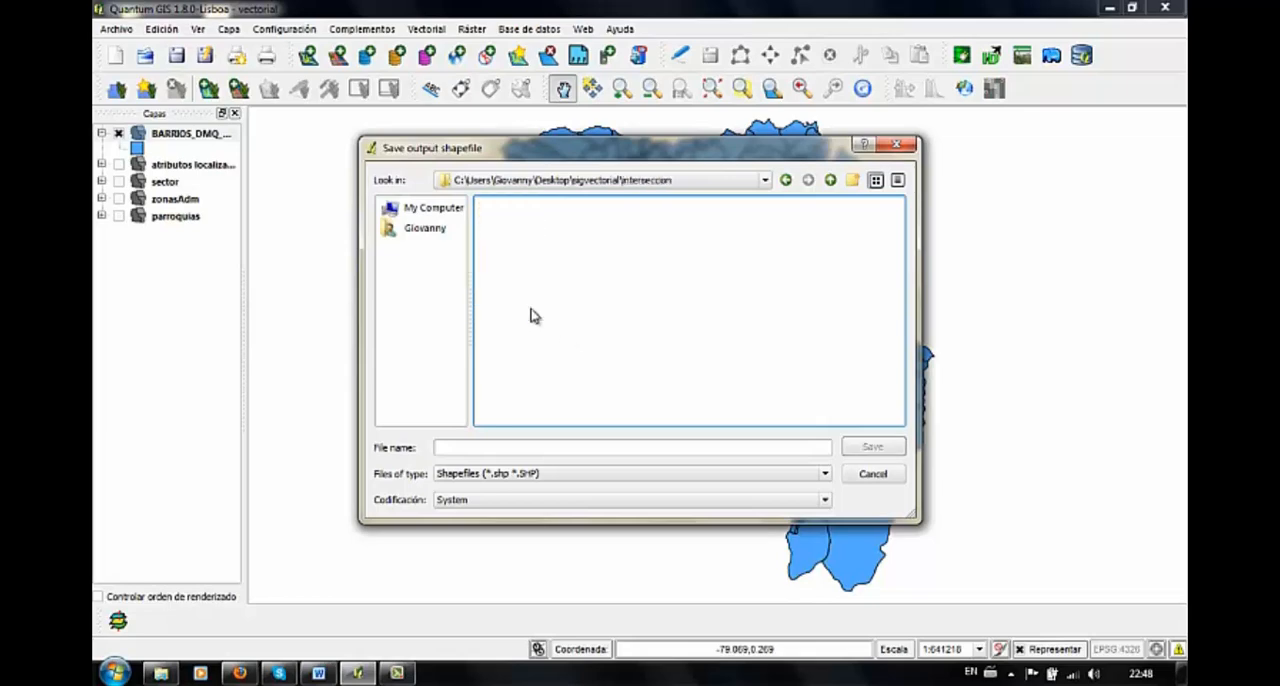
Name the intersection's output shapefile interseccion and save it in the new folder
click(545, 448)
text(i)
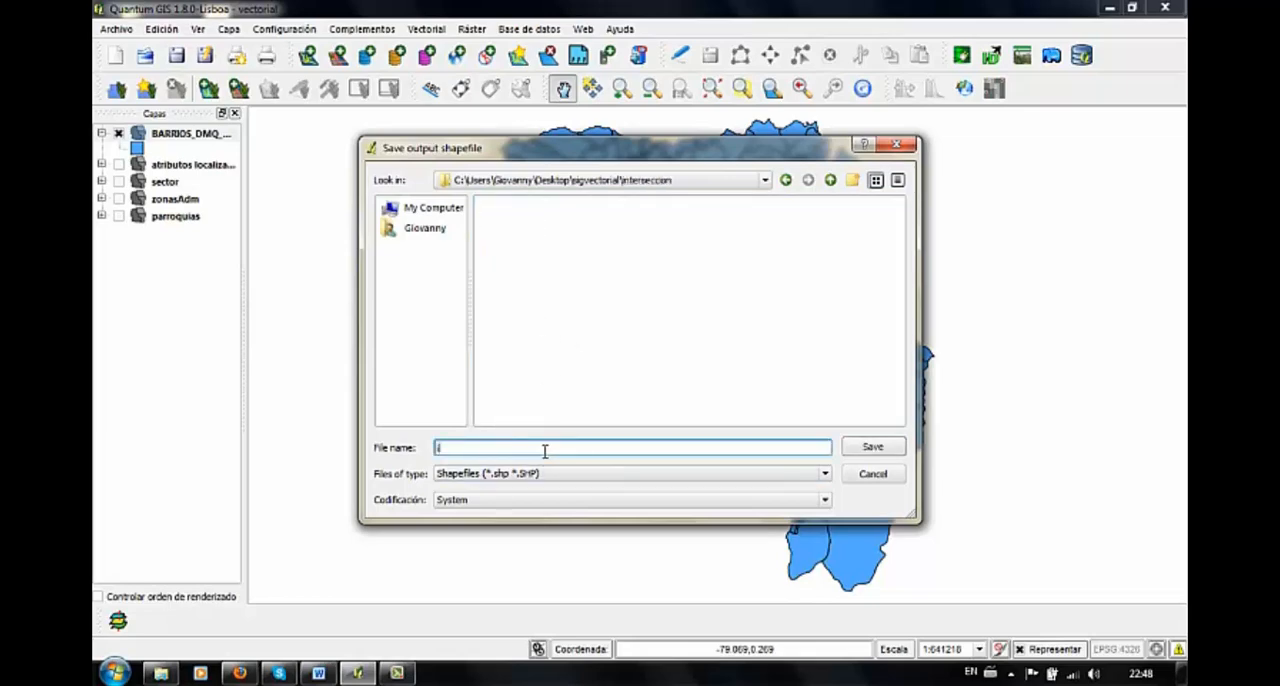
text(nterseccion)
click(875, 447)
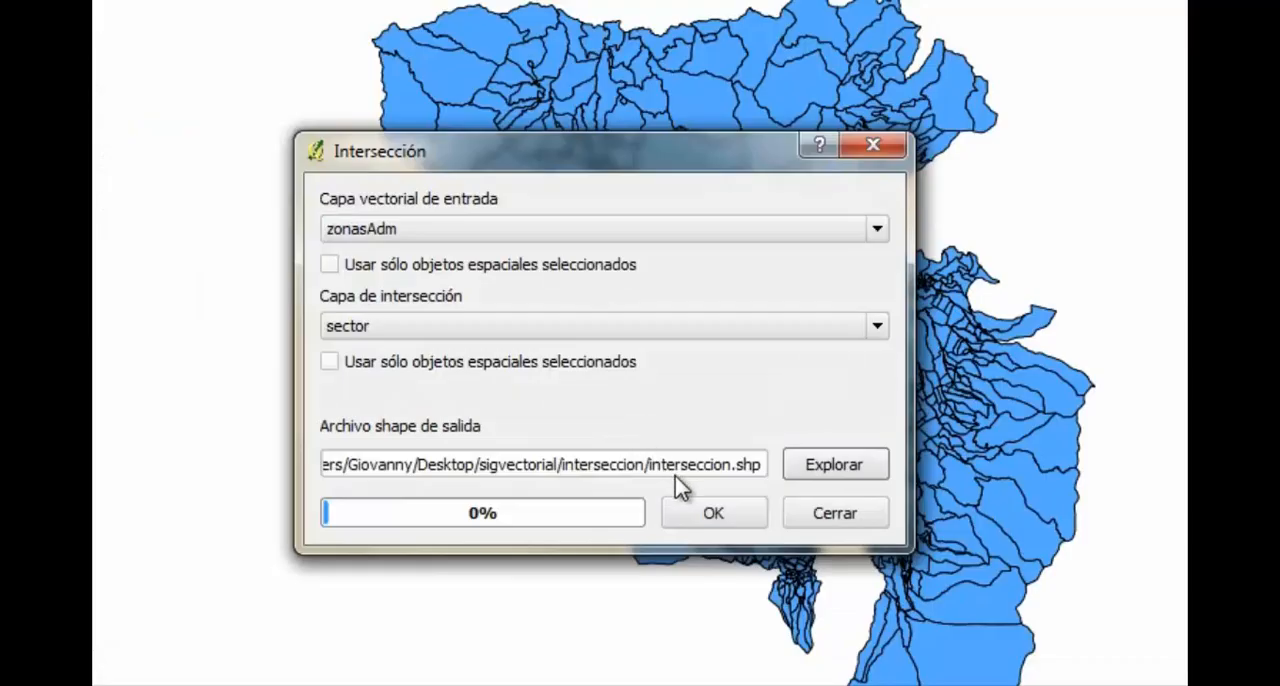
Run the intersection with its result added as a layer, then hide and collapse the BARRIOS_DMQ layer
click(689, 497)
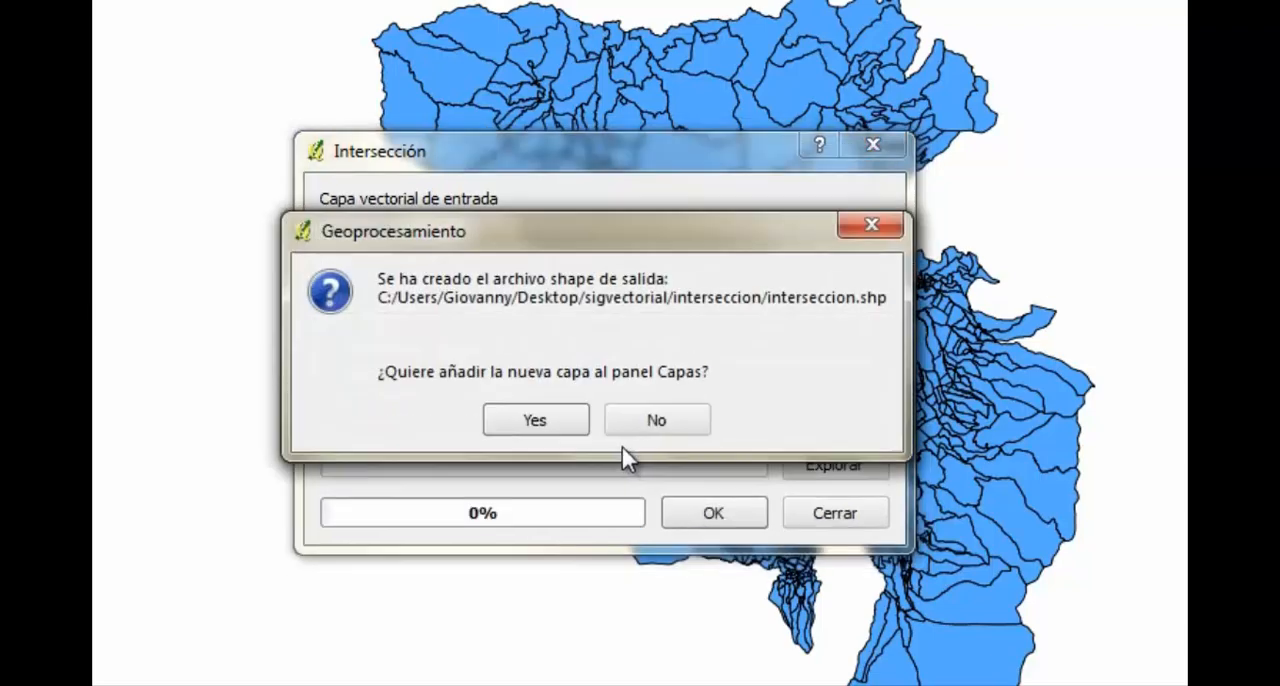
click(558, 419)
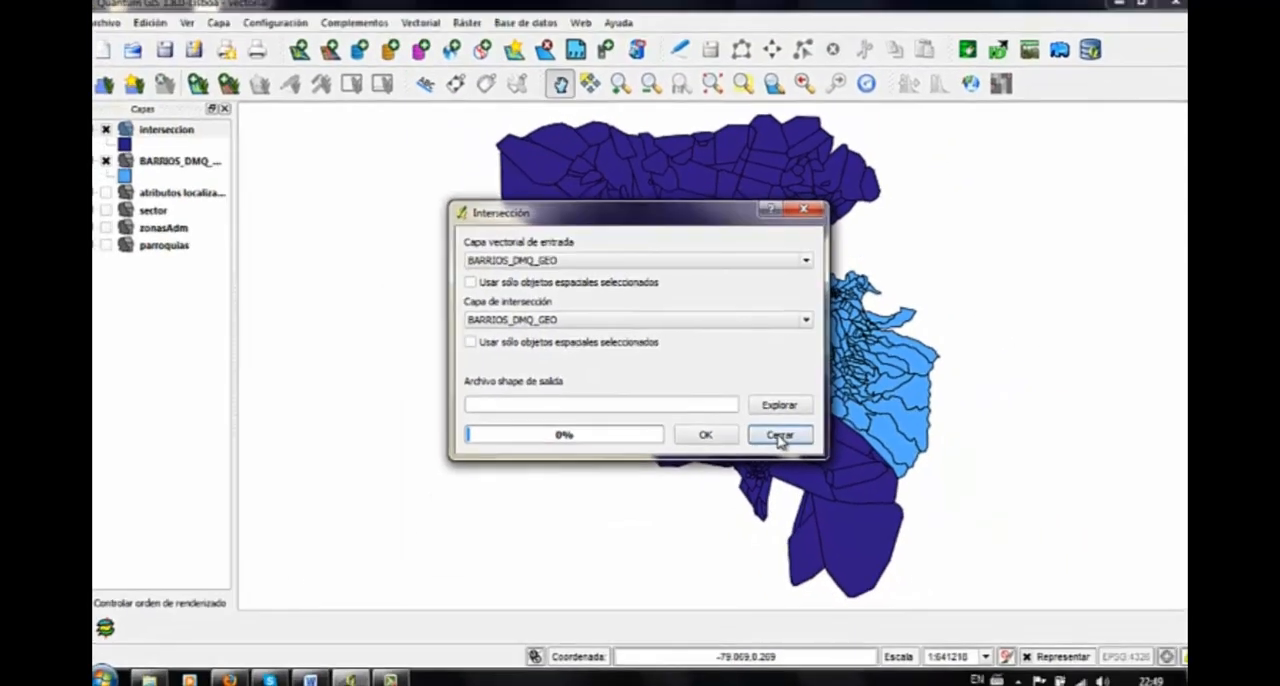
click(850, 518)
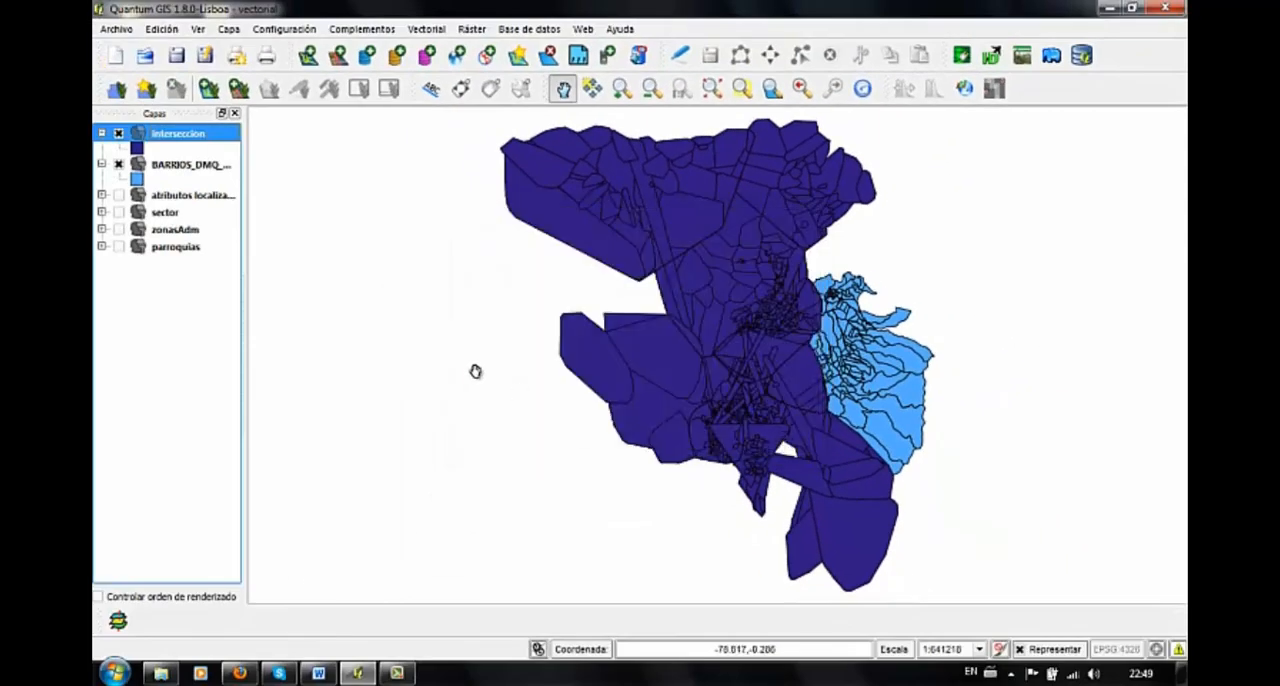
click(119, 165)
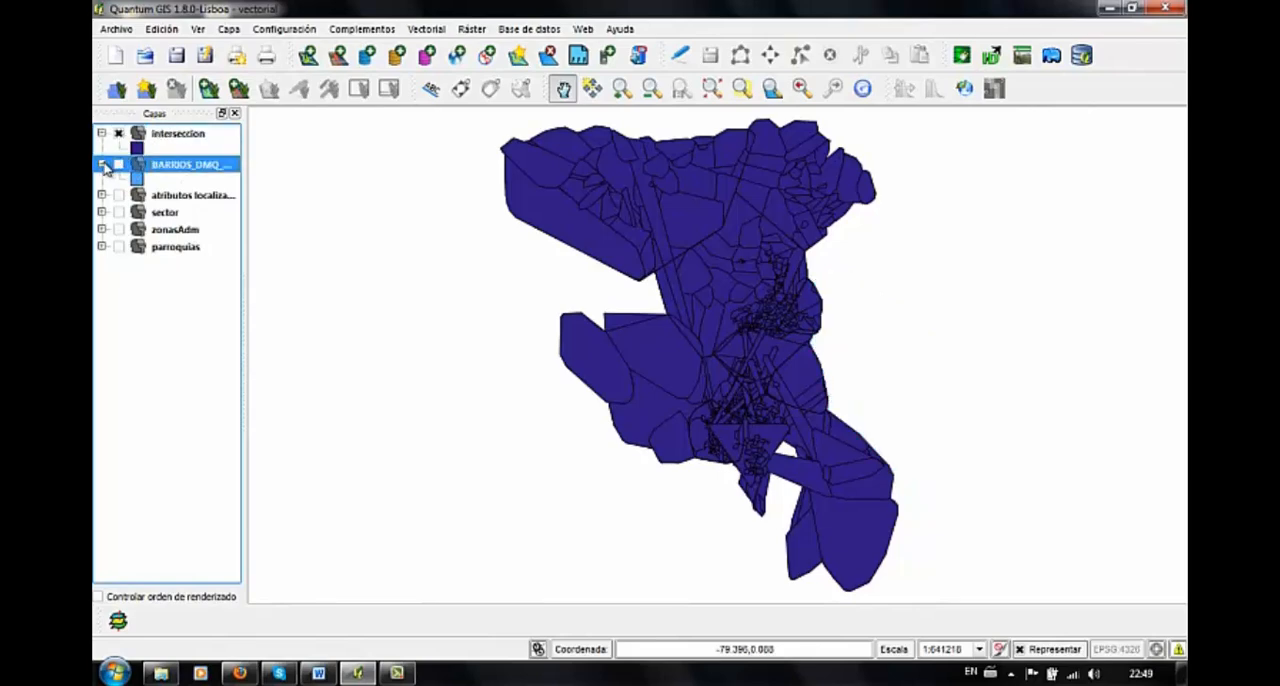
click(103, 164)
Review the attribute table of the interseccion layer, widened to show all its columns, and close it
click(160, 140)
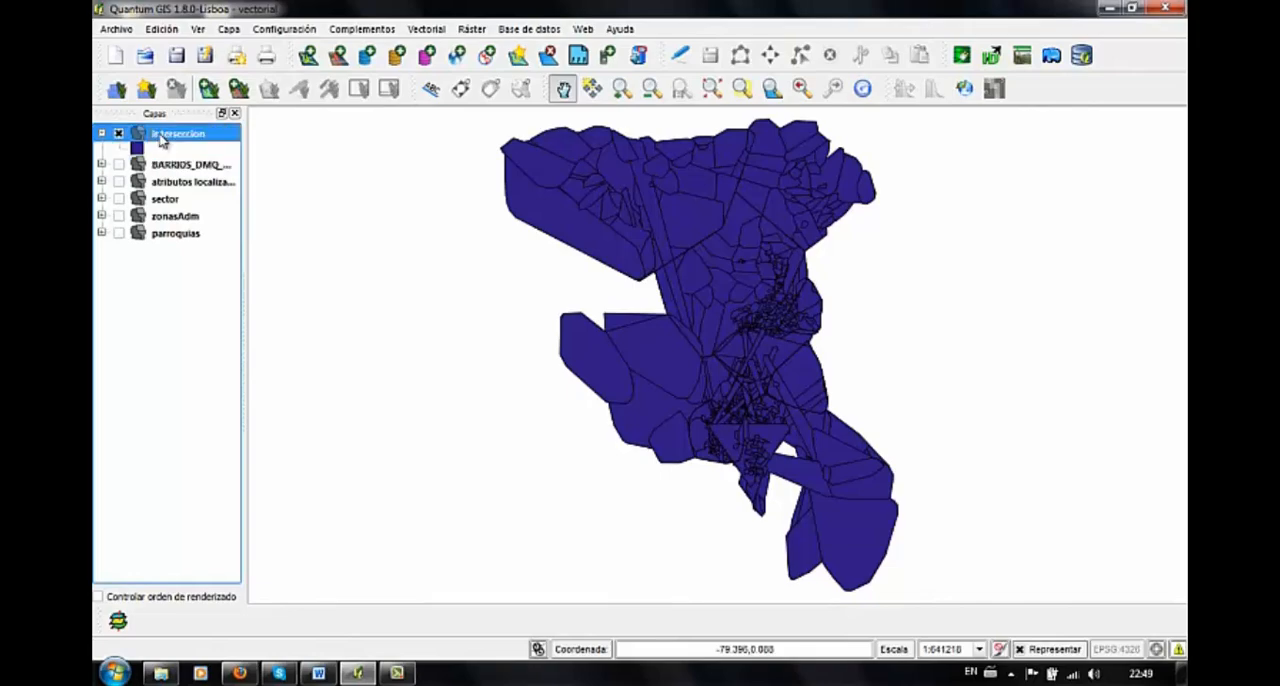
right_click(160, 138)
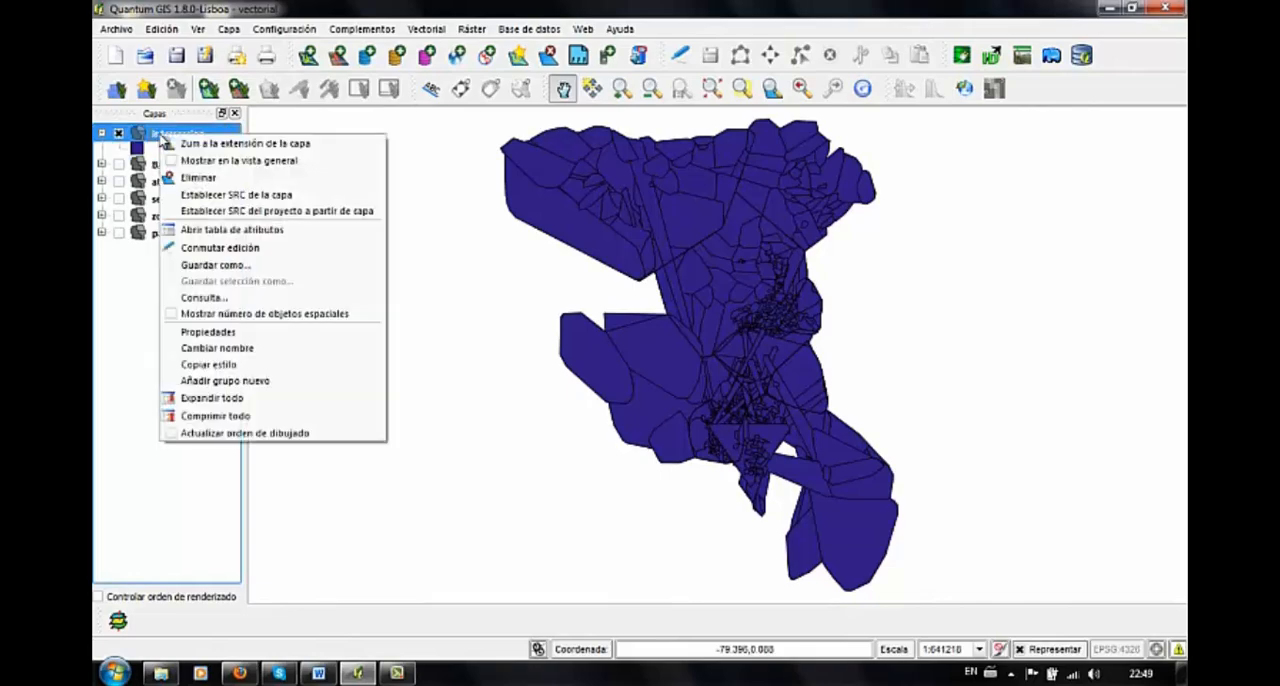
click(301, 234)
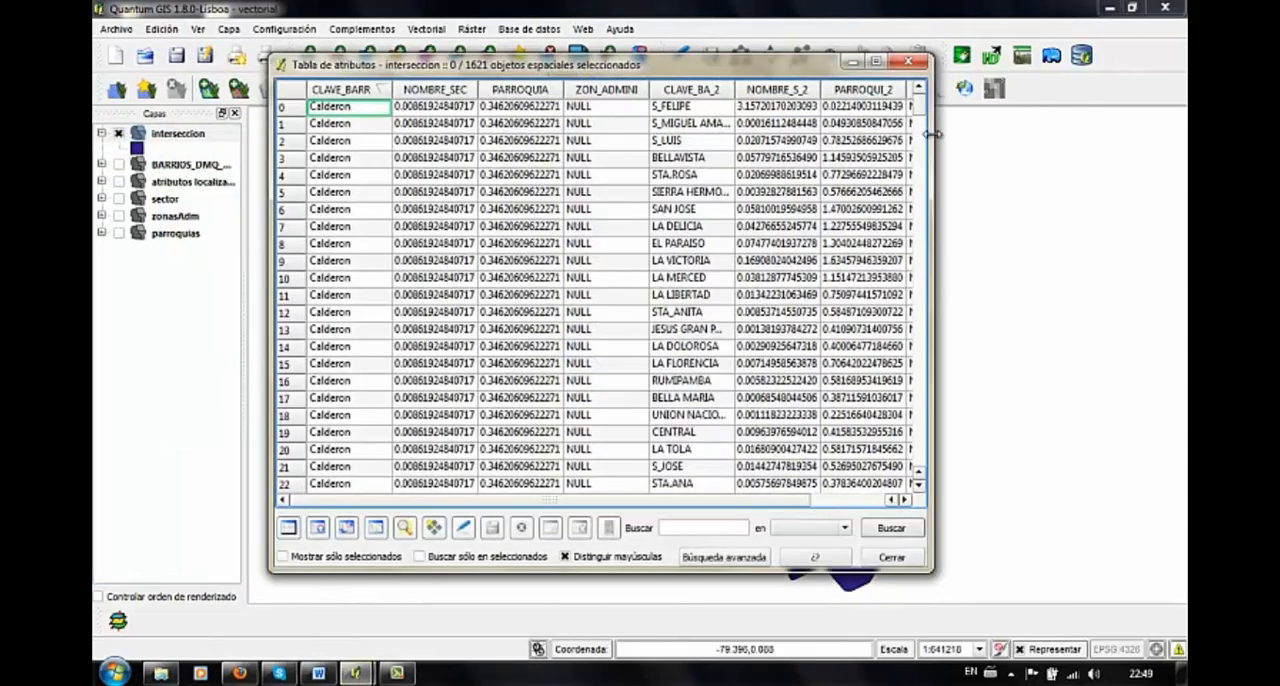
drag(932, 140, 1124, 152)
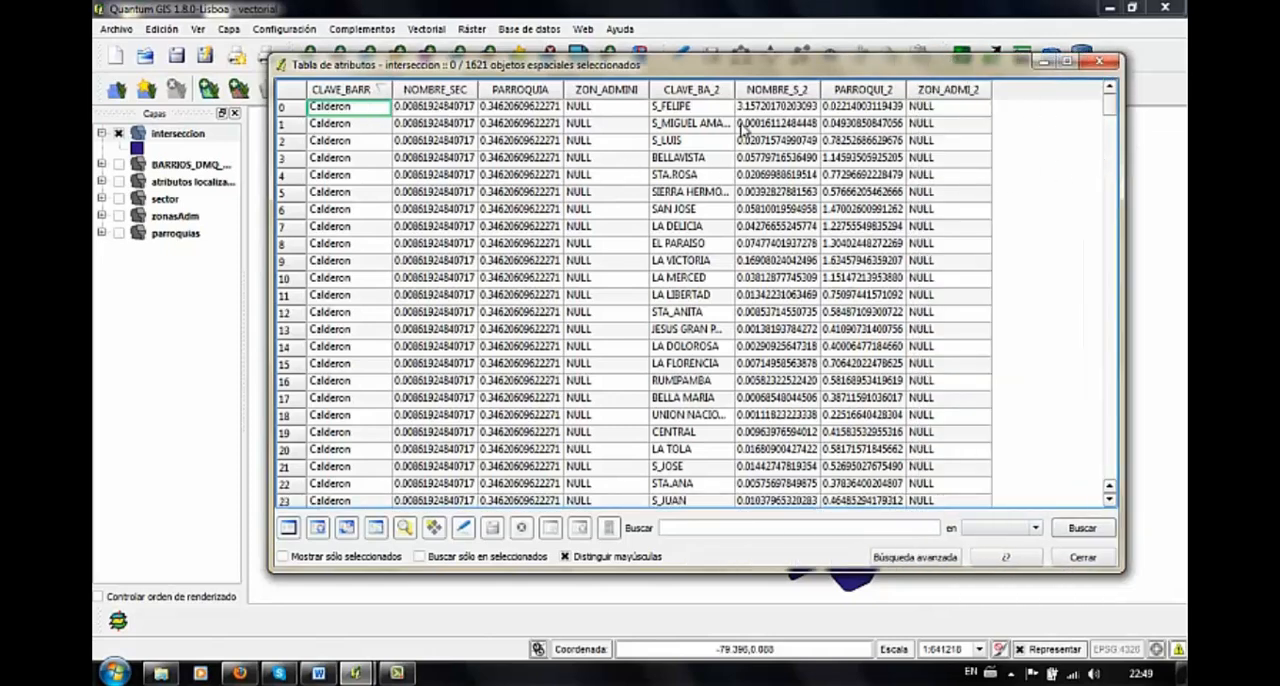
drag(1110, 115, 1100, 91)
click(1083, 558)
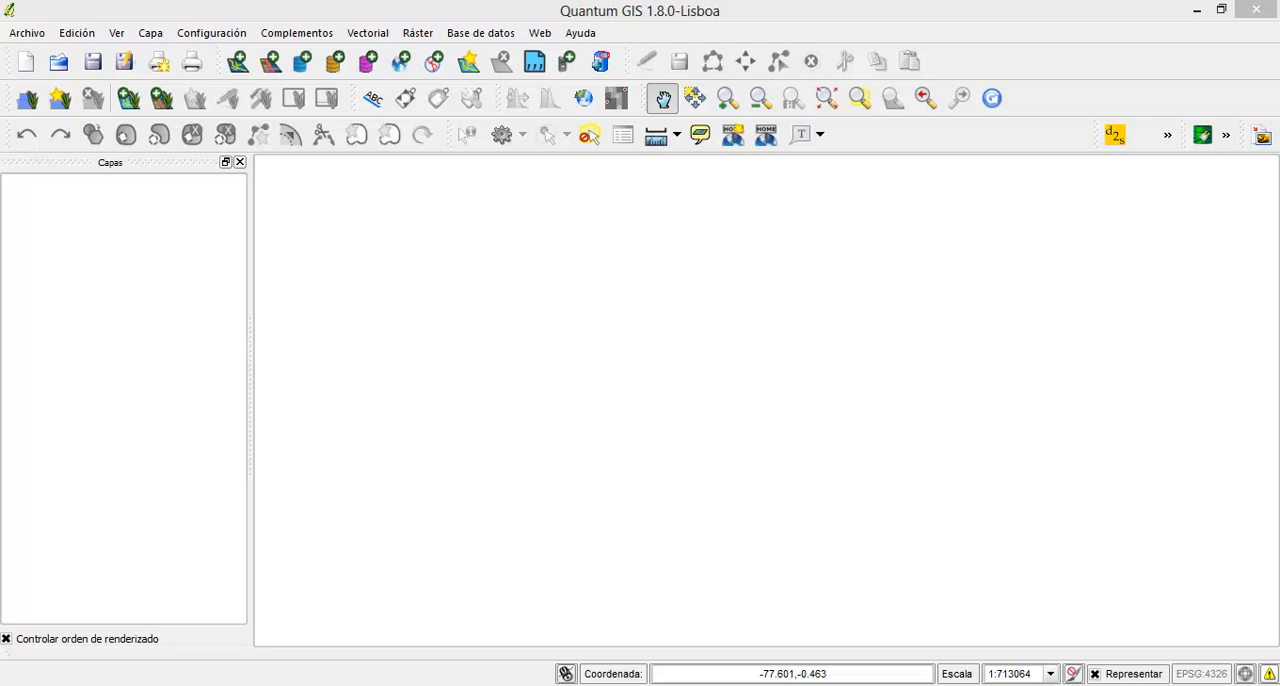
Add the vector layer BARRIOS_DMQ_GEO.shp from the dmq_shapefile folder to the empty project
click(700, 585)
click(238, 62)
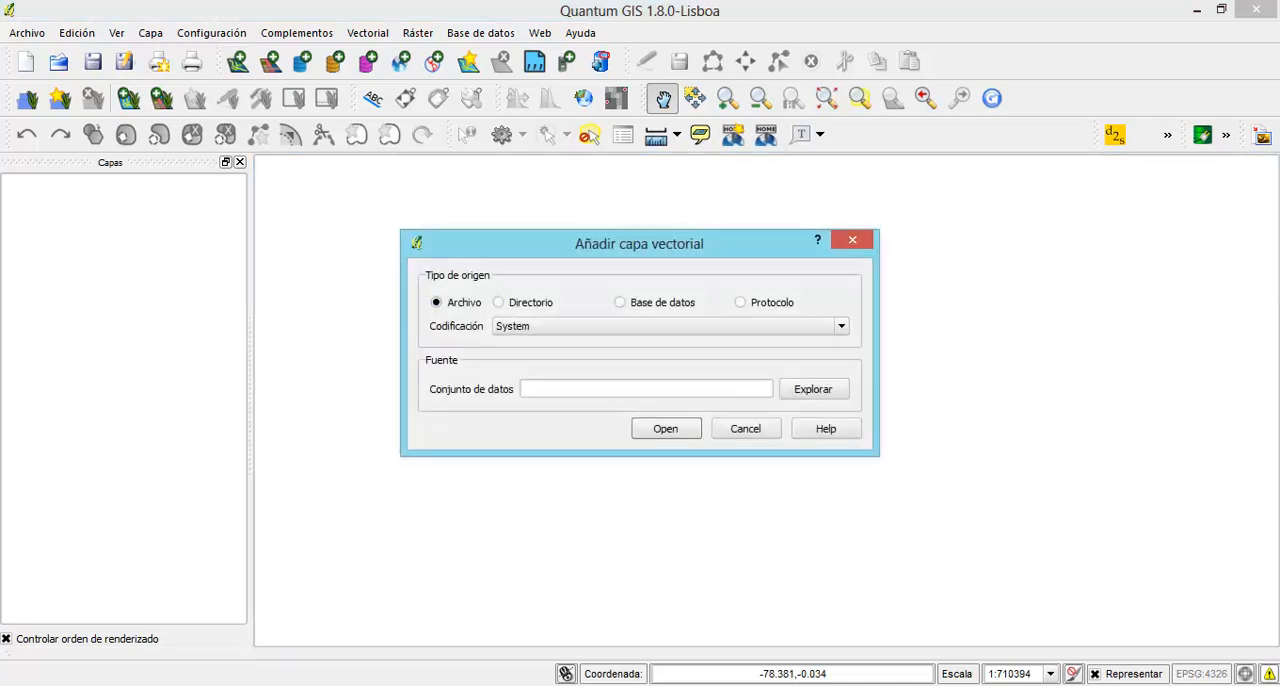
click(813, 389)
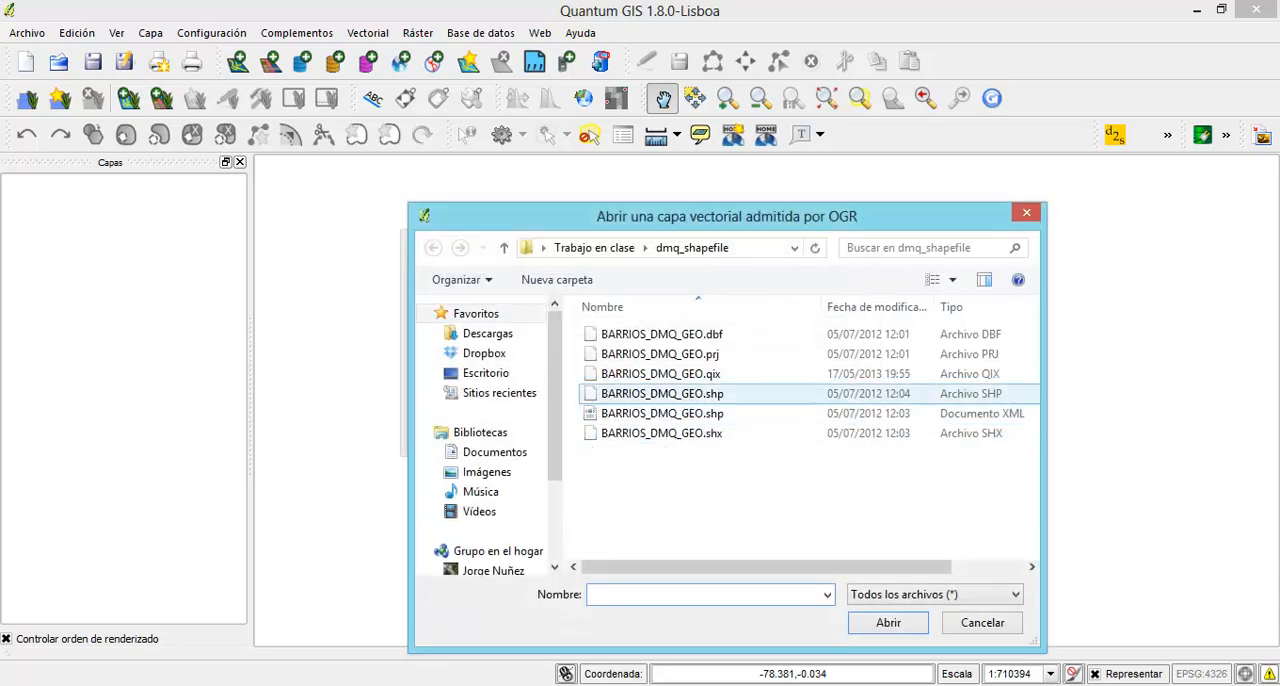
click(662, 394)
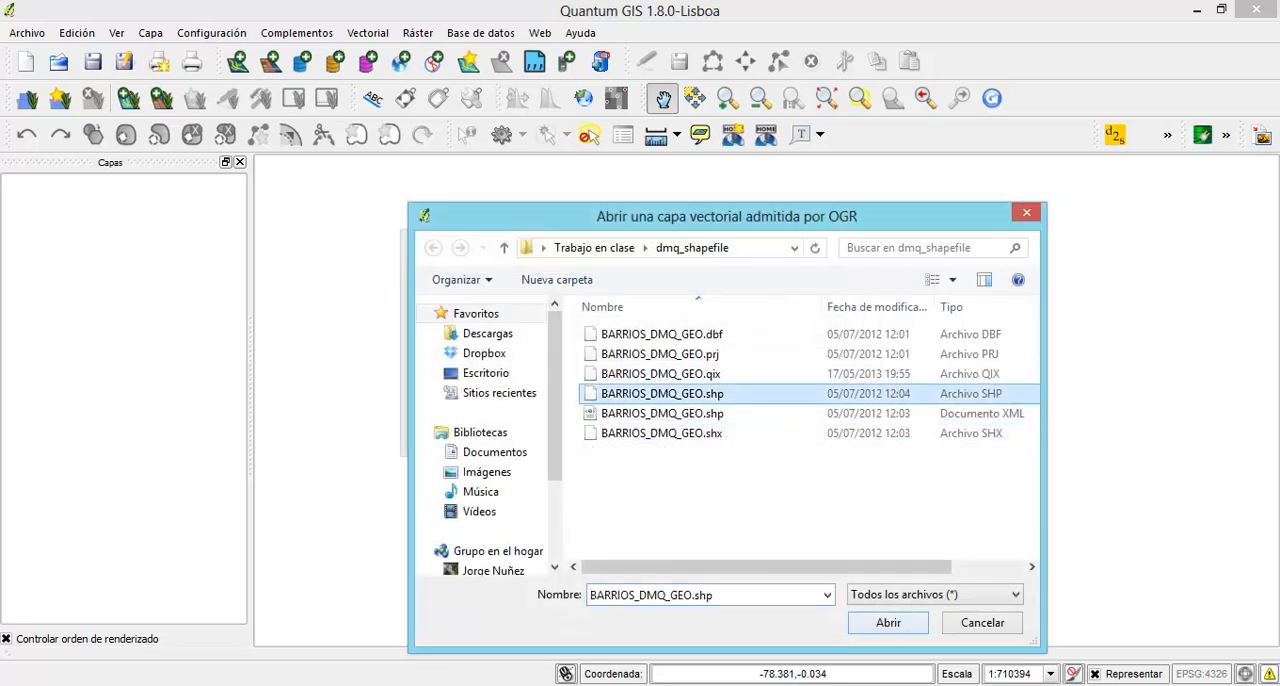
click(888, 622)
key(Return)
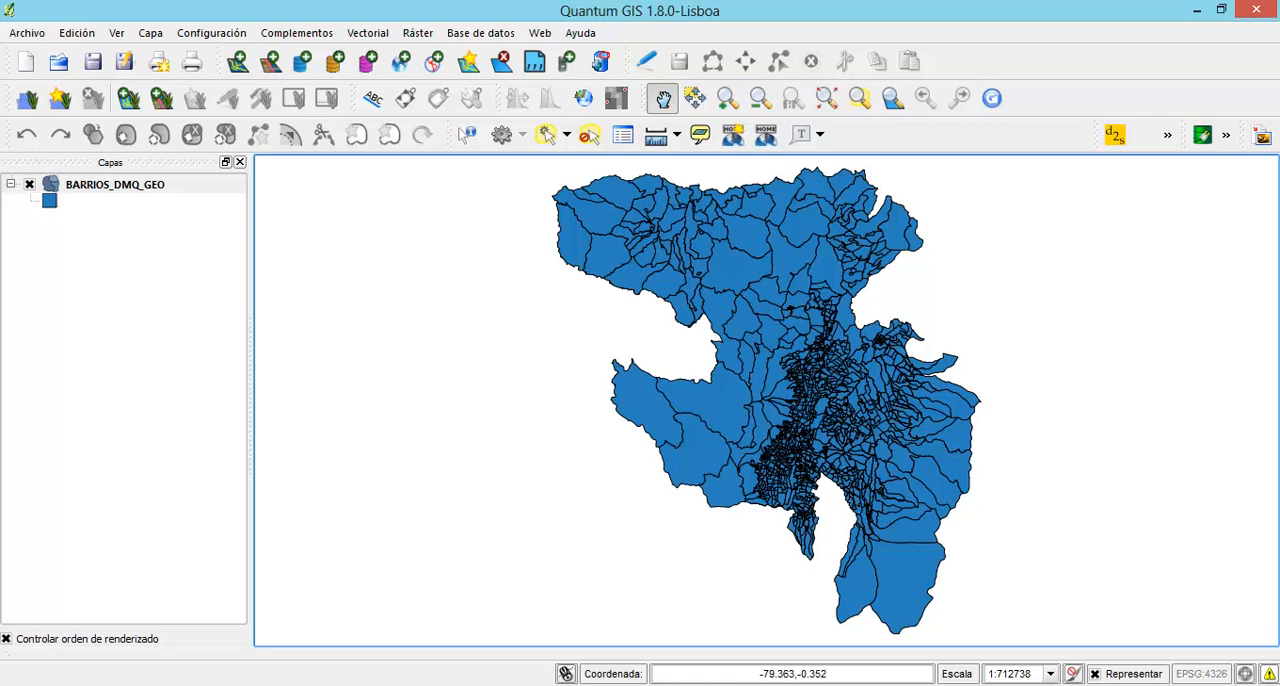
Select the BARRIOS_DMQ_GEO features where ZON_ADMINI = 'Eloy Alfaro' with an advanced attribute search, and close the table
right_click(90, 184)
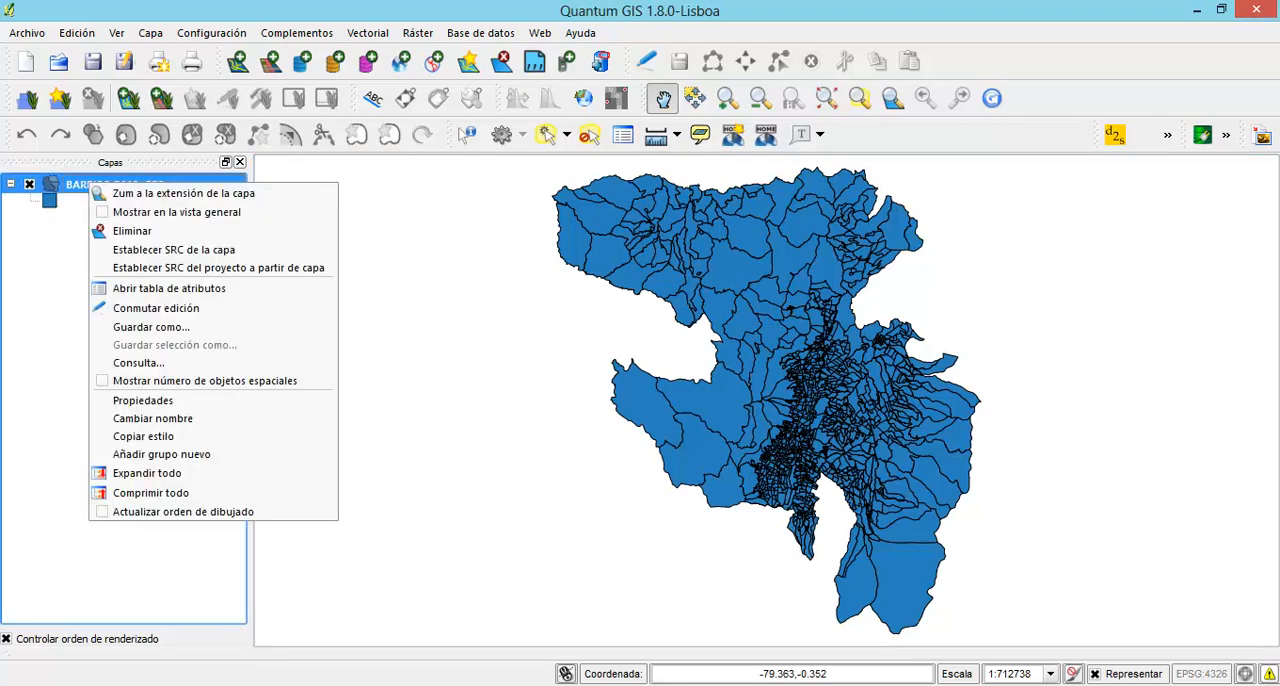
click(169, 288)
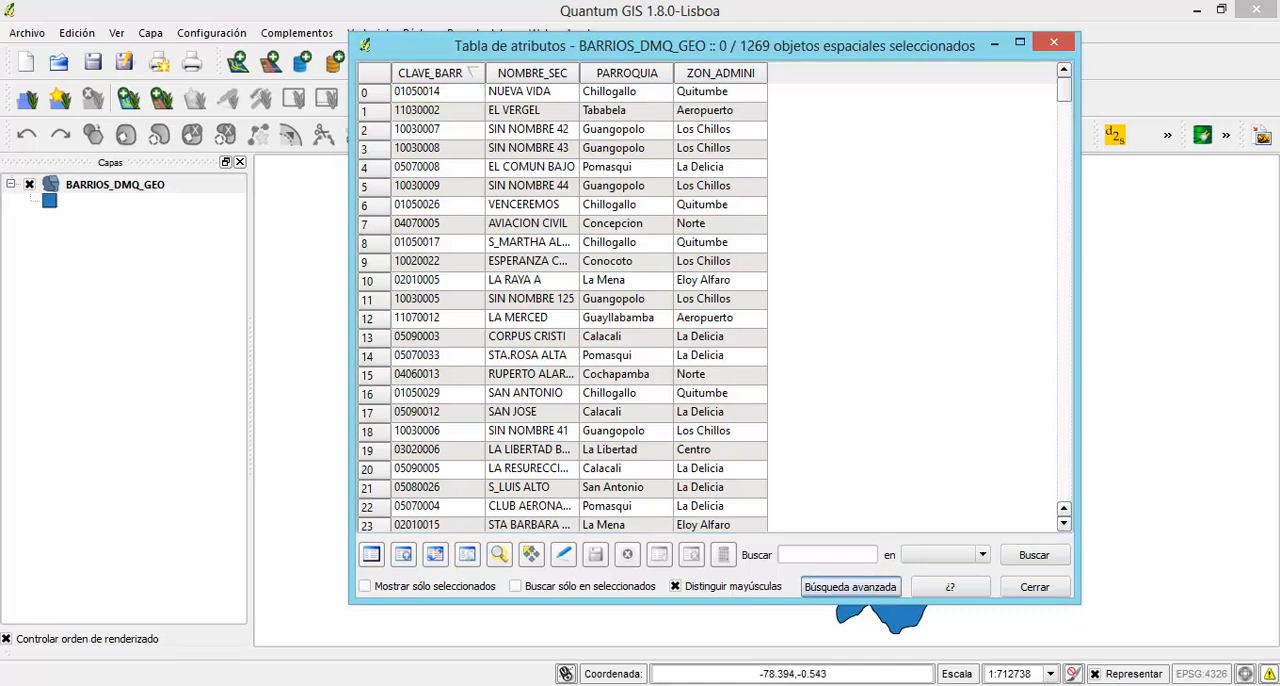
click(850, 586)
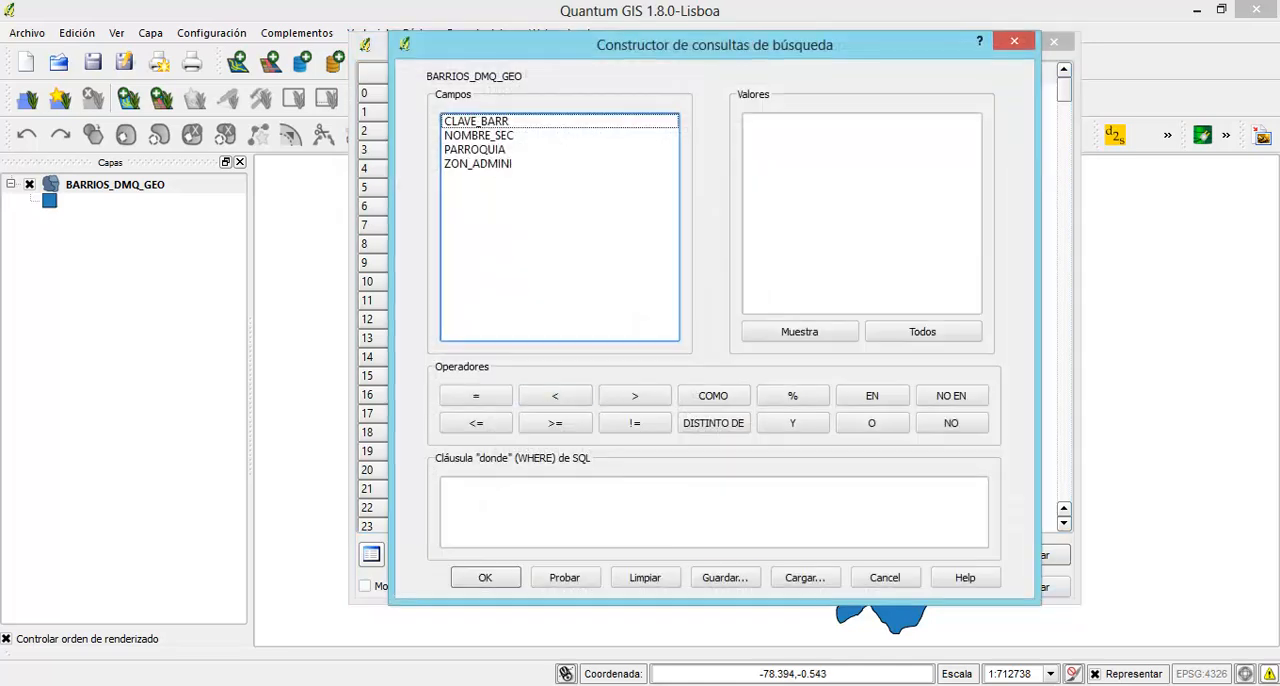
double_click(477, 163)
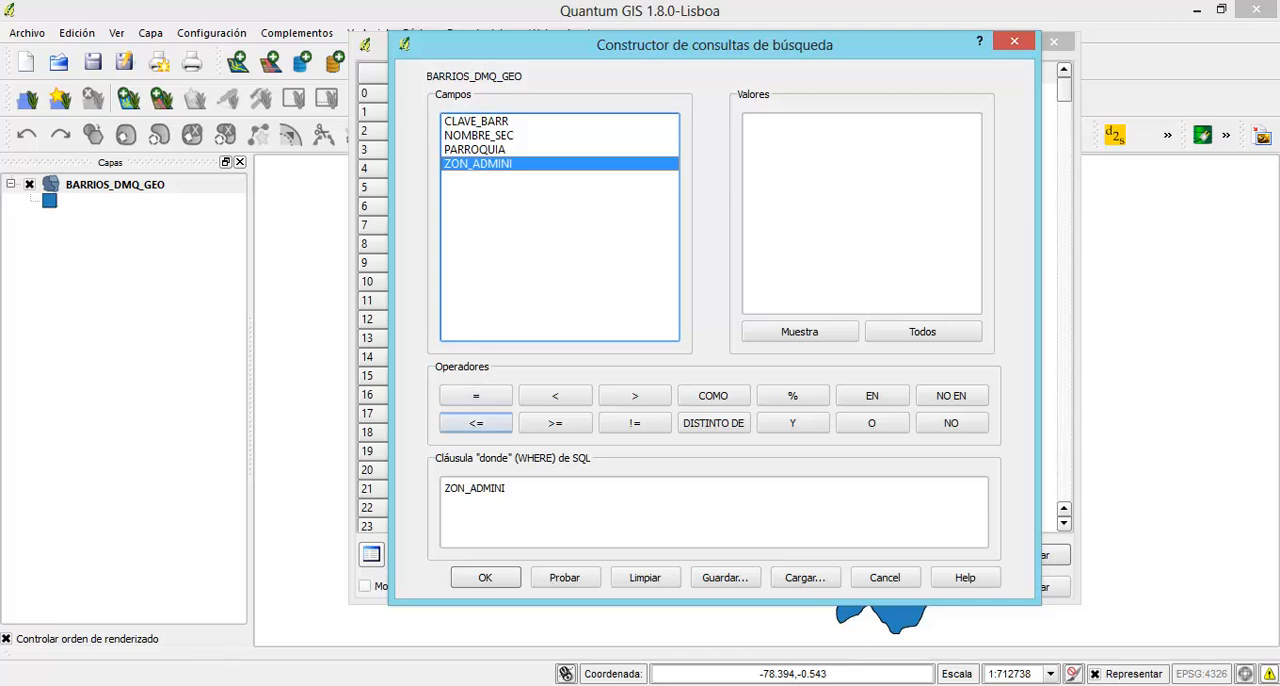
click(476, 395)
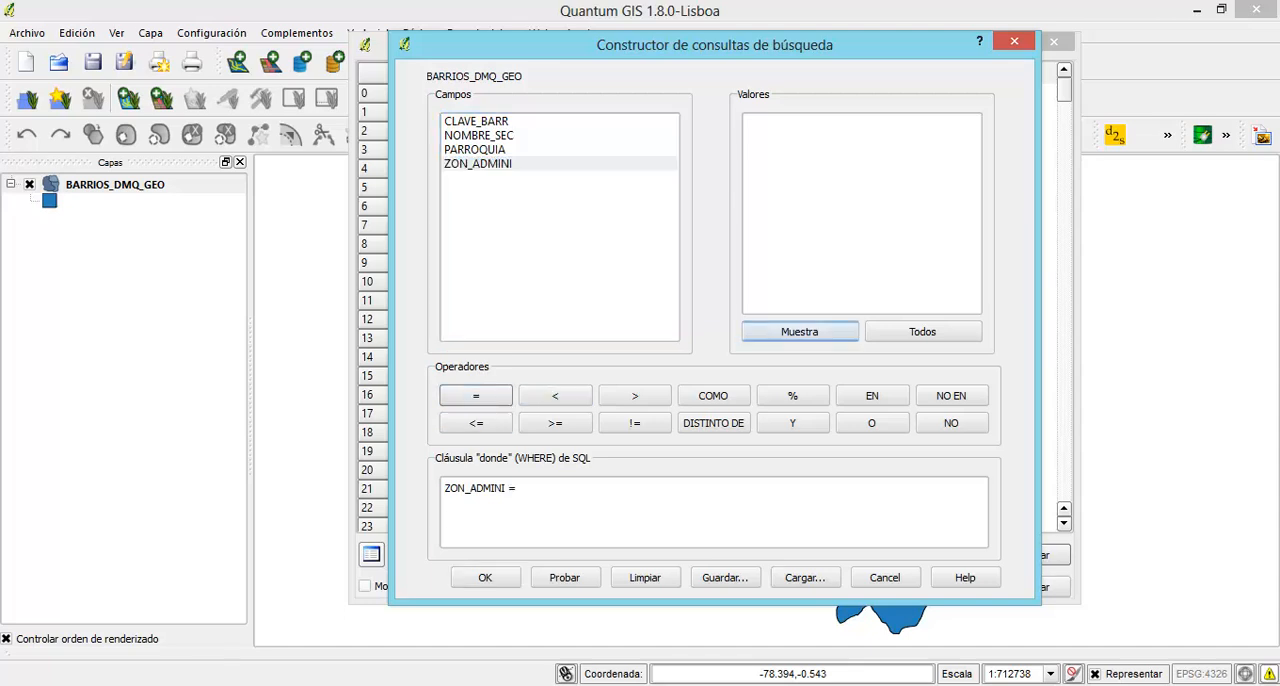
click(799, 331)
double_click(775, 163)
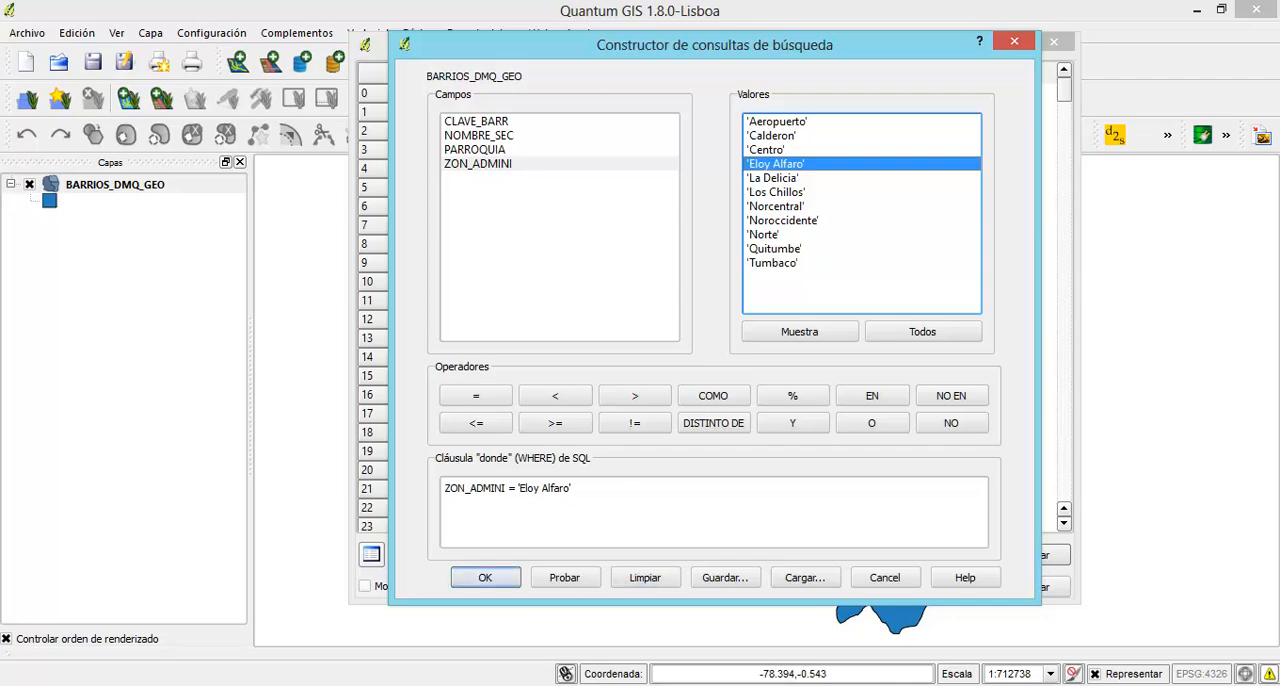
click(485, 577)
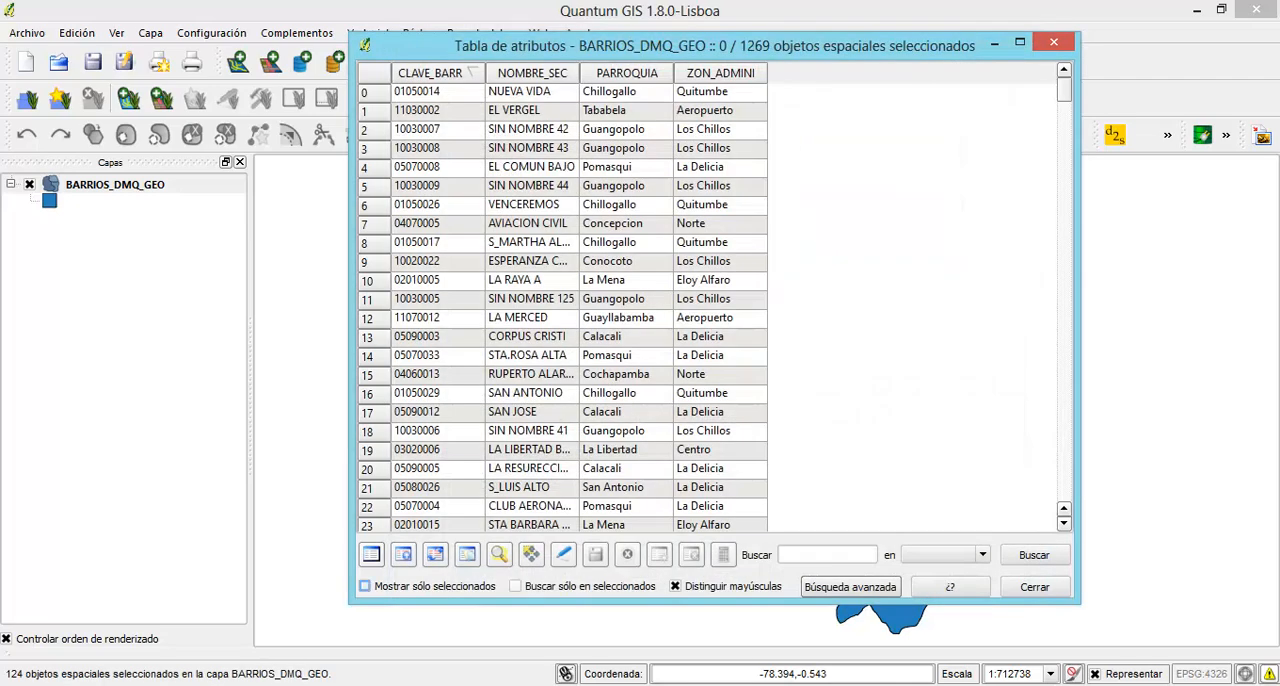
click(1035, 587)
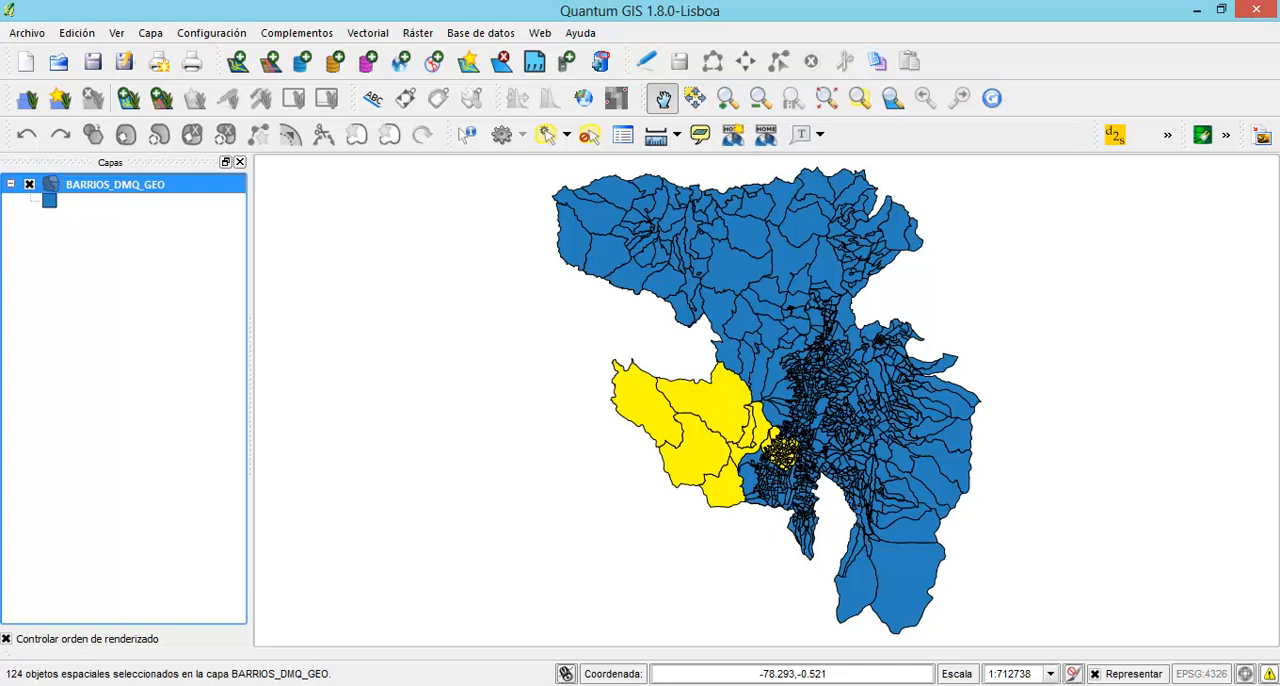
Set up a Difference geoprocess on BARRIOS_DMQ_GEO, using all input features and only the selected features of the difference layer
click(367, 33)
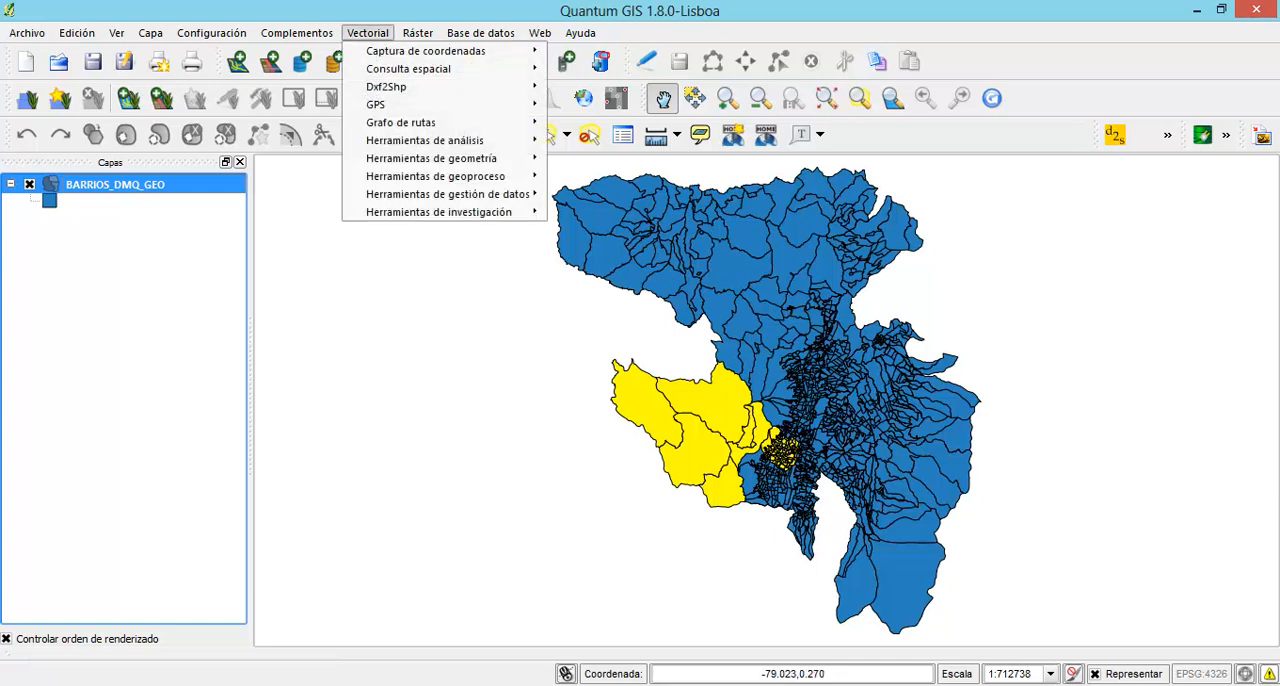
mouse_move(400, 122)
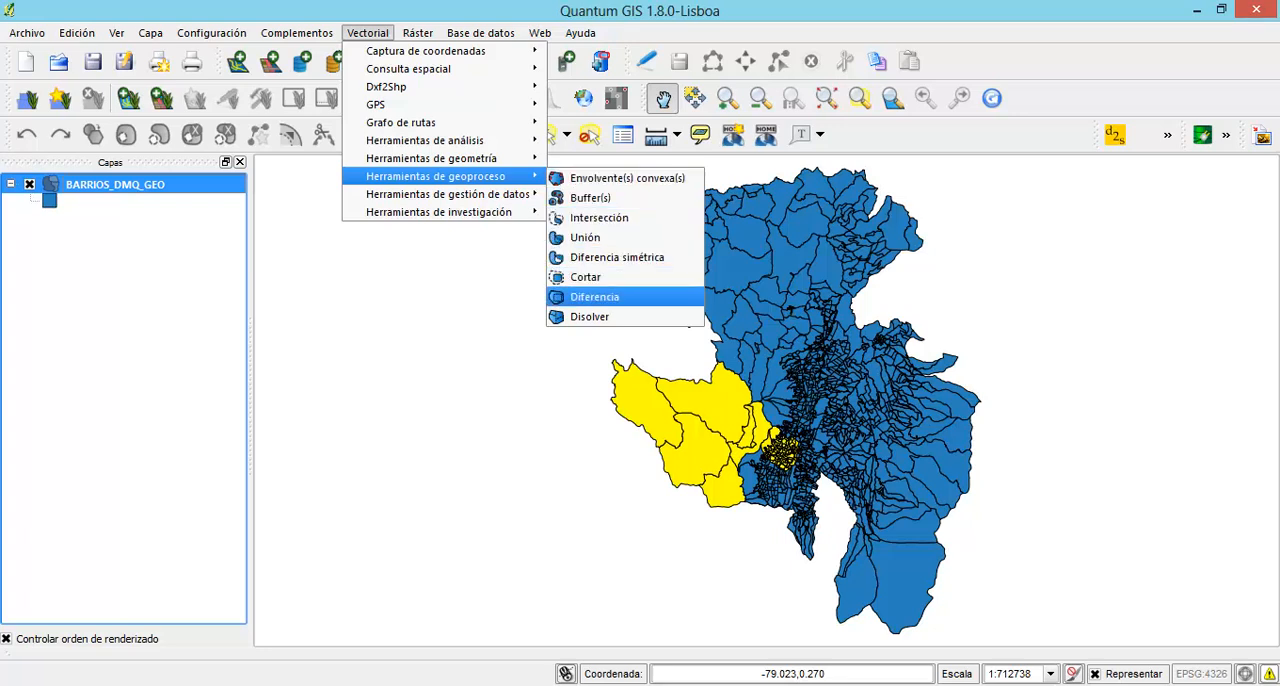
key(Return)
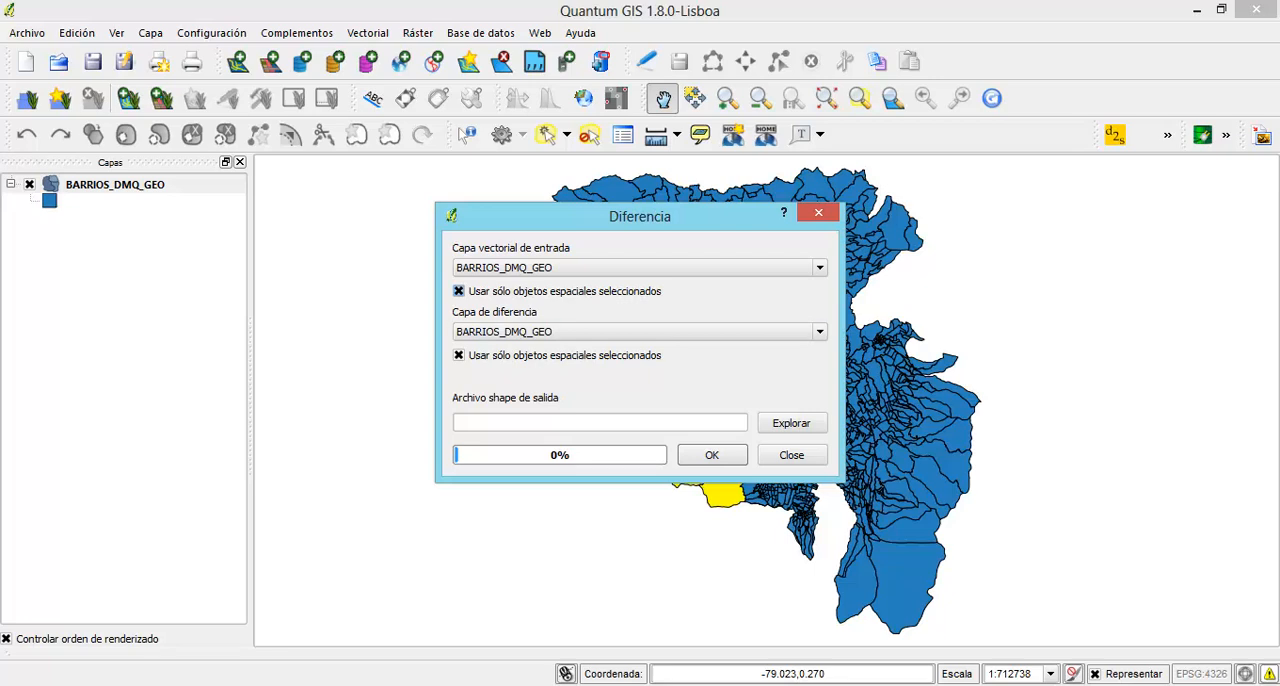
click(458, 291)
Run the difference with output consulta1 in the Trabajo en clase\2 folder, add the result to the project, and hide BARRIOS_DMQ_GEO
click(791, 423)
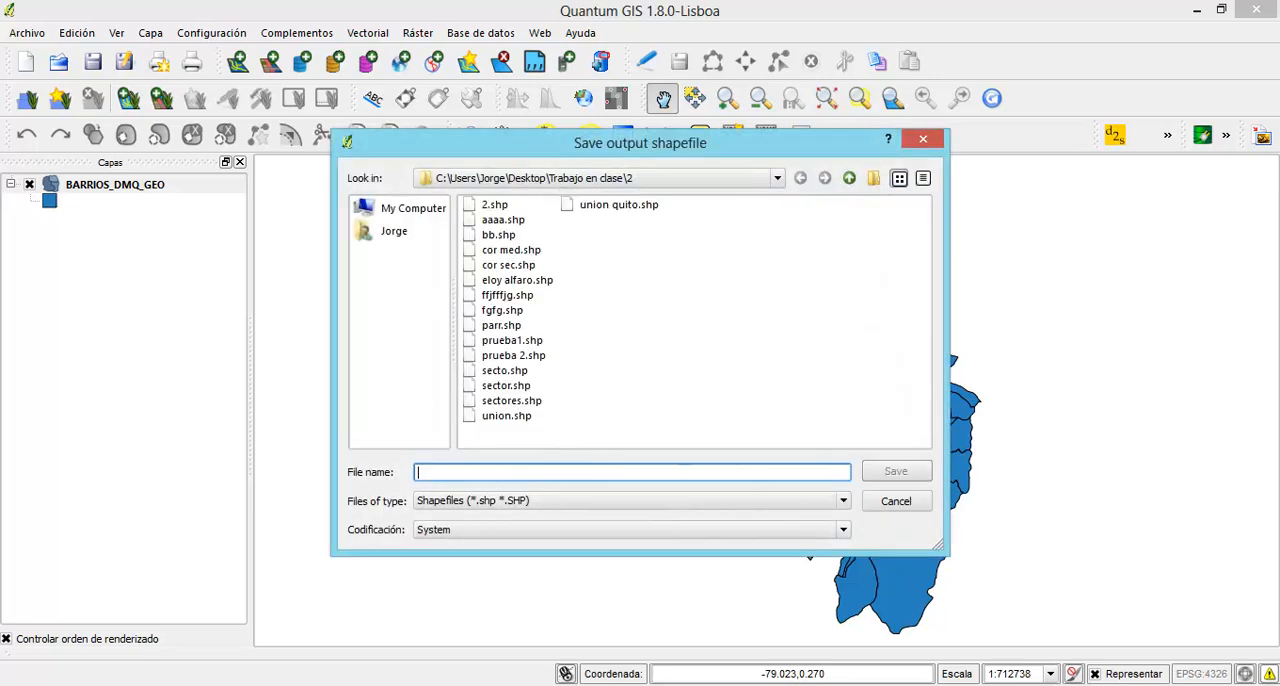
text(con)
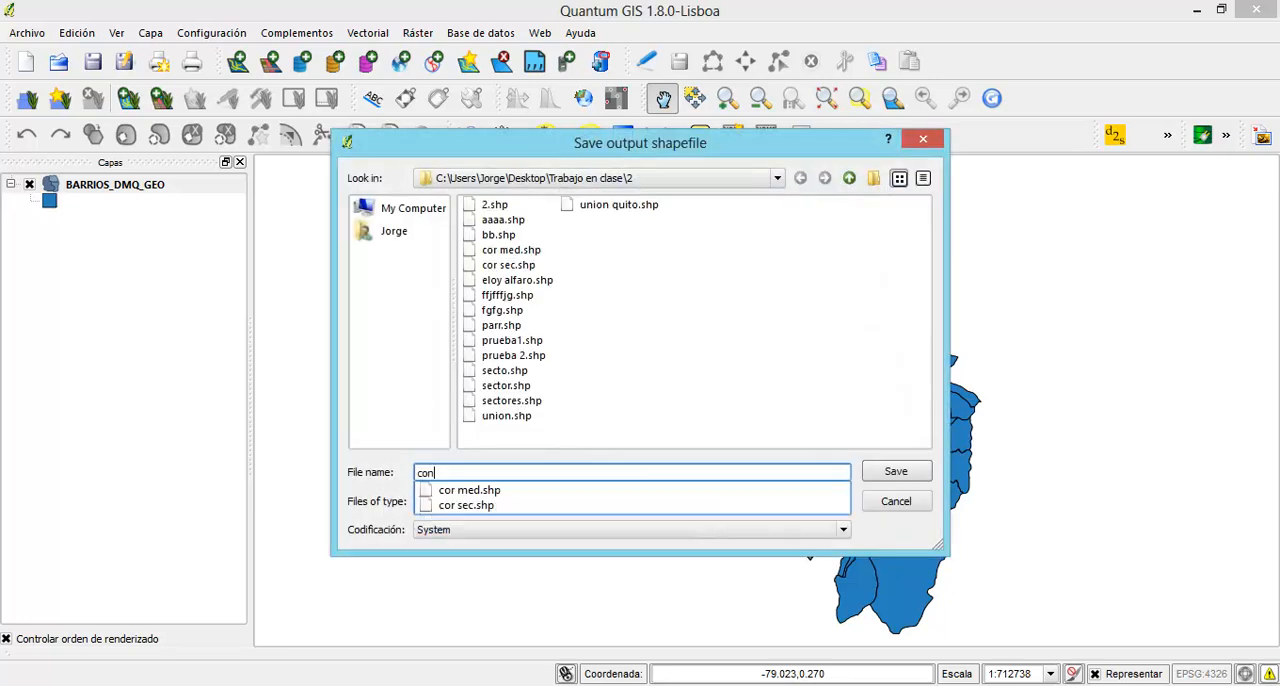
text(sulta1)
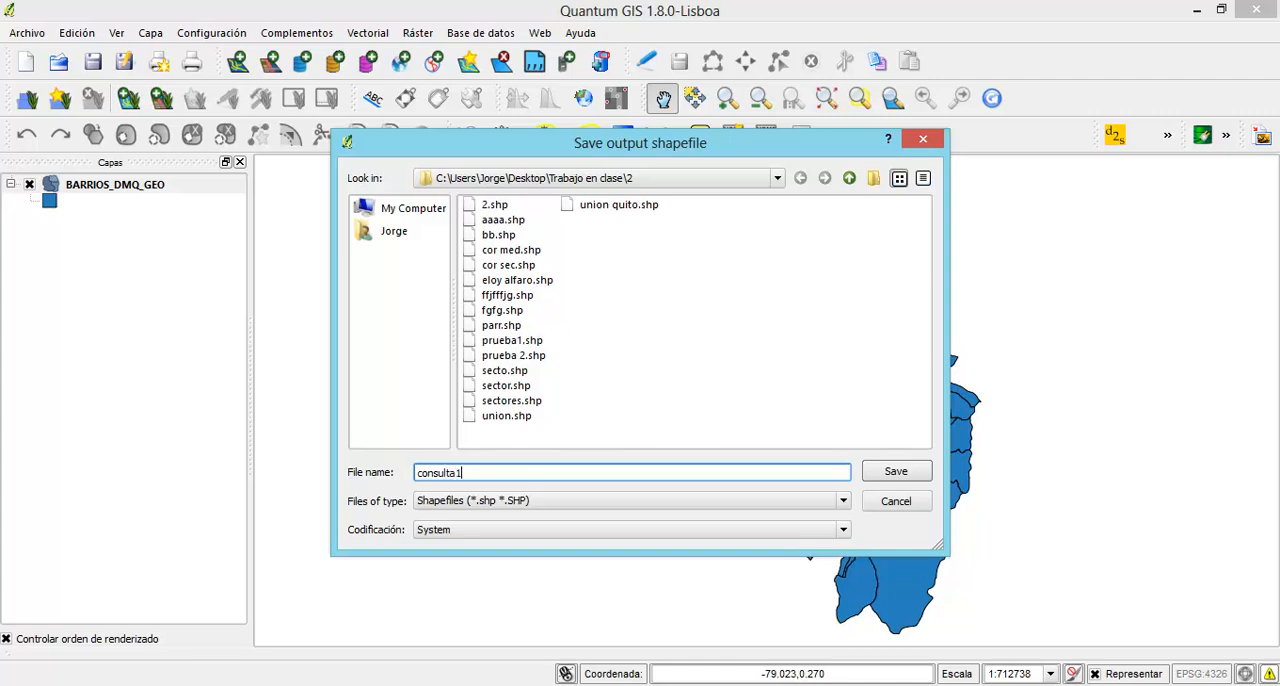
key(Return)
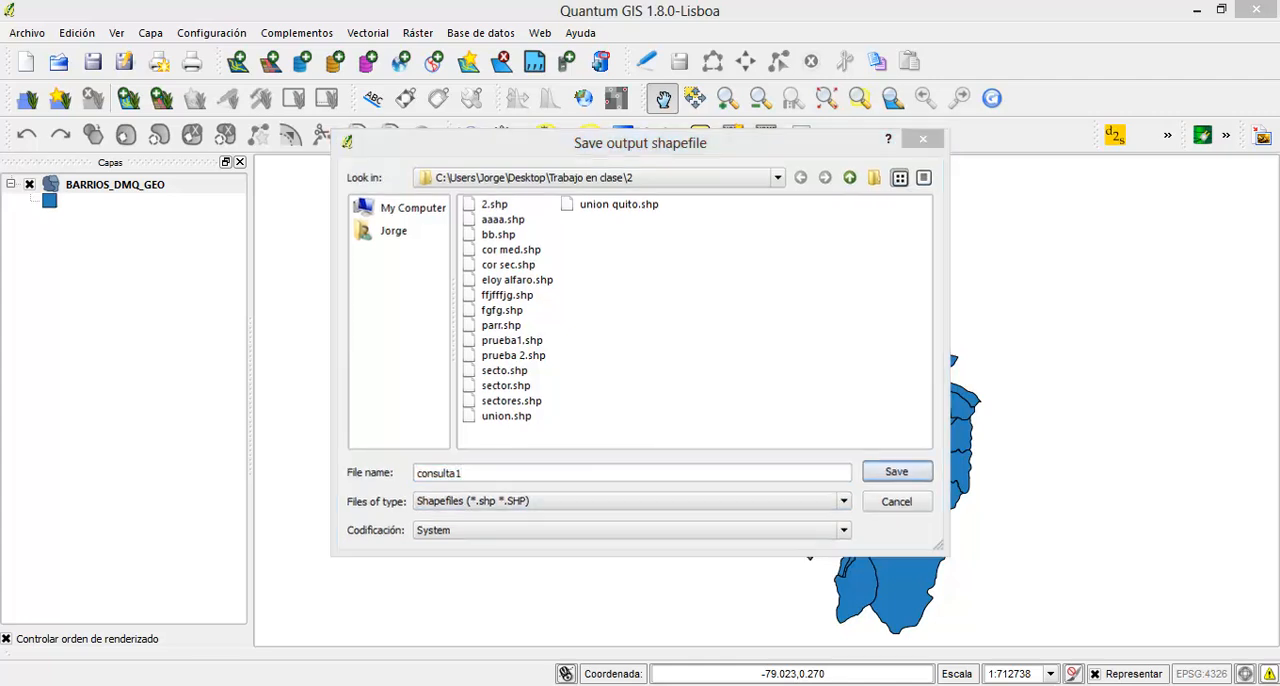
key(Return)
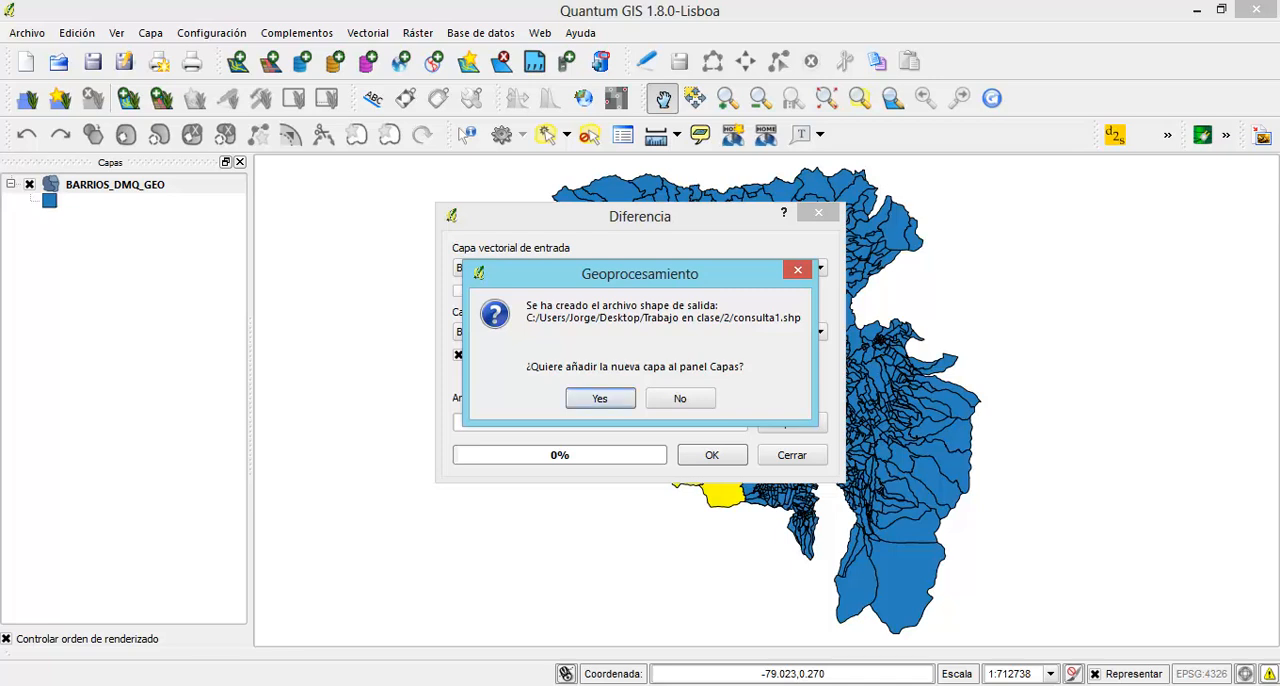
click(600, 398)
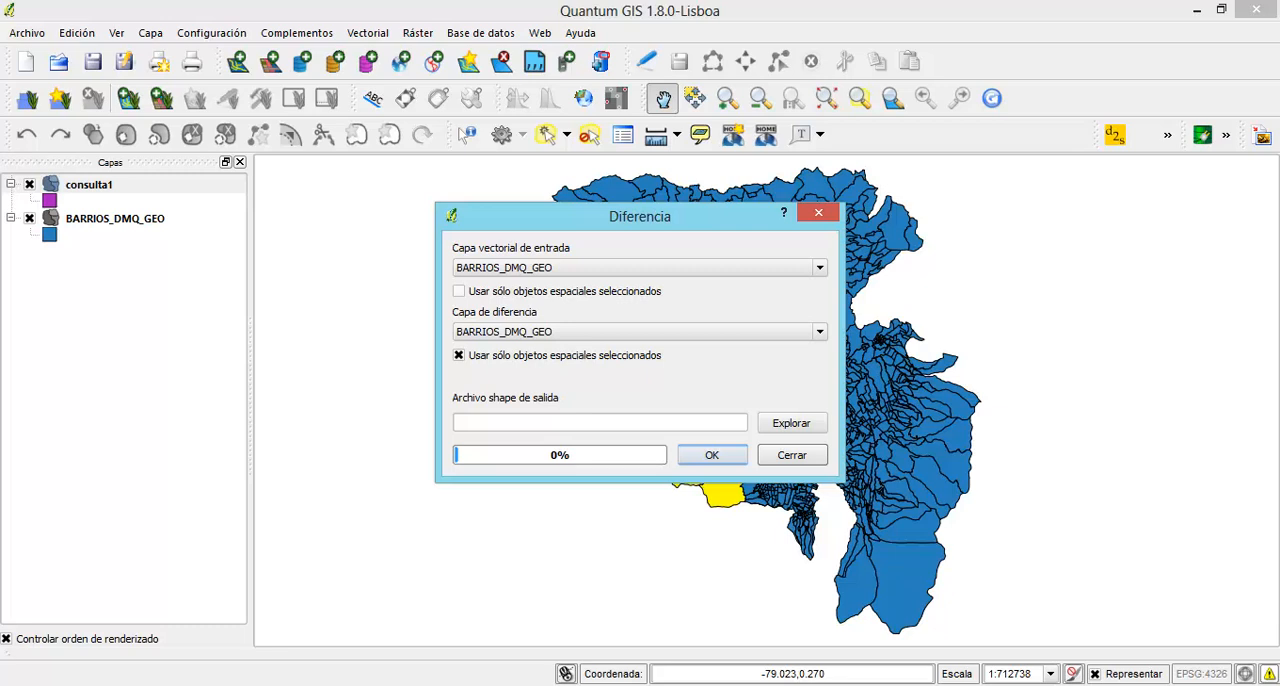
click(792, 455)
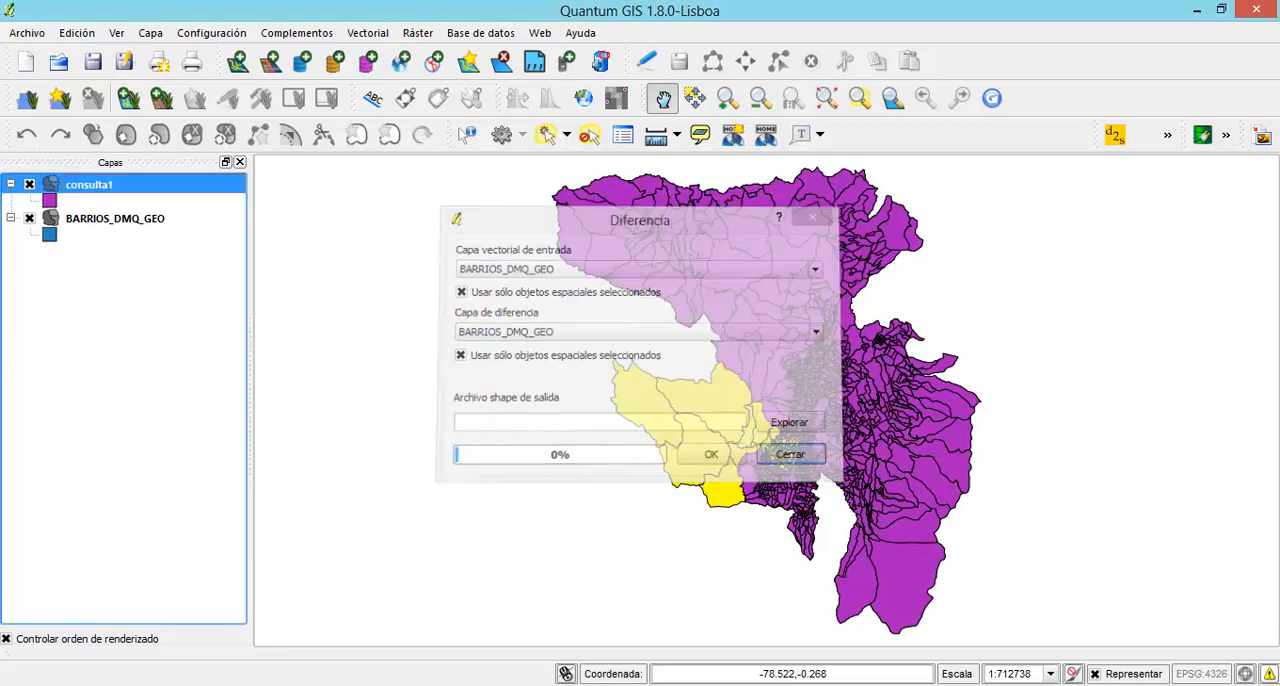
click(29, 218)
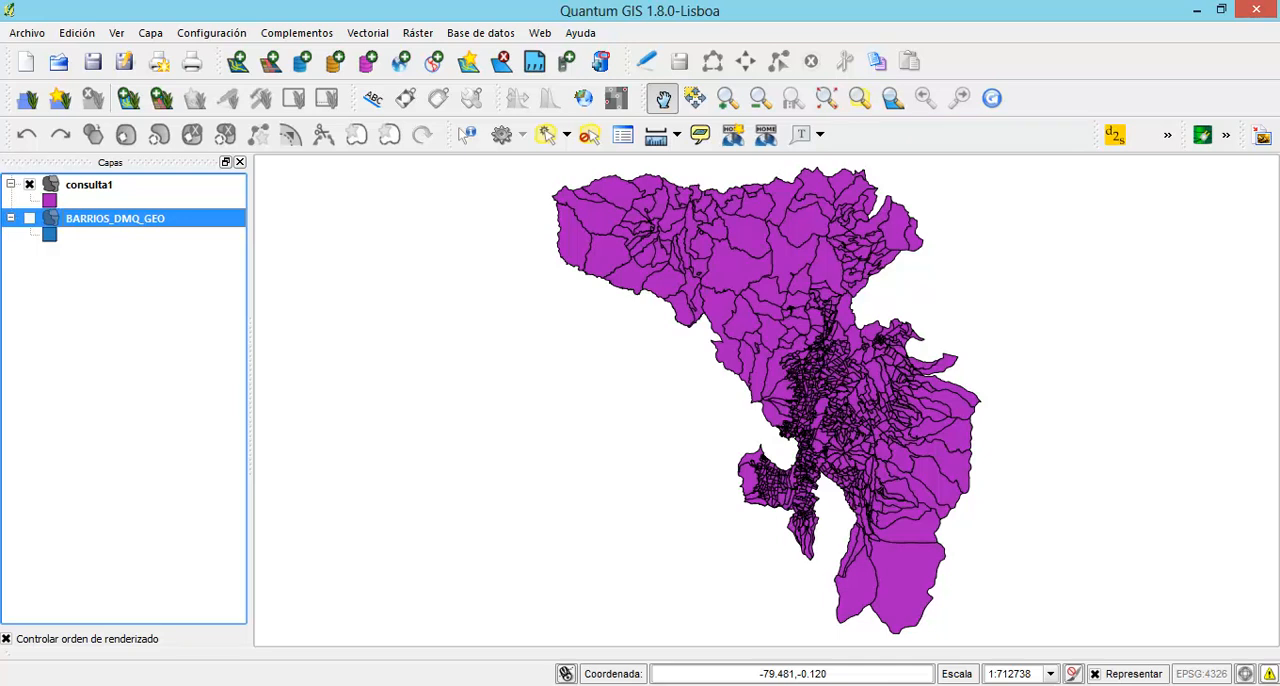
Set up a Difference geoprocess on only the selected features of BARRIOS_DMQ_GEO, with all features of consulta1 as the difference layer
click(367, 33)
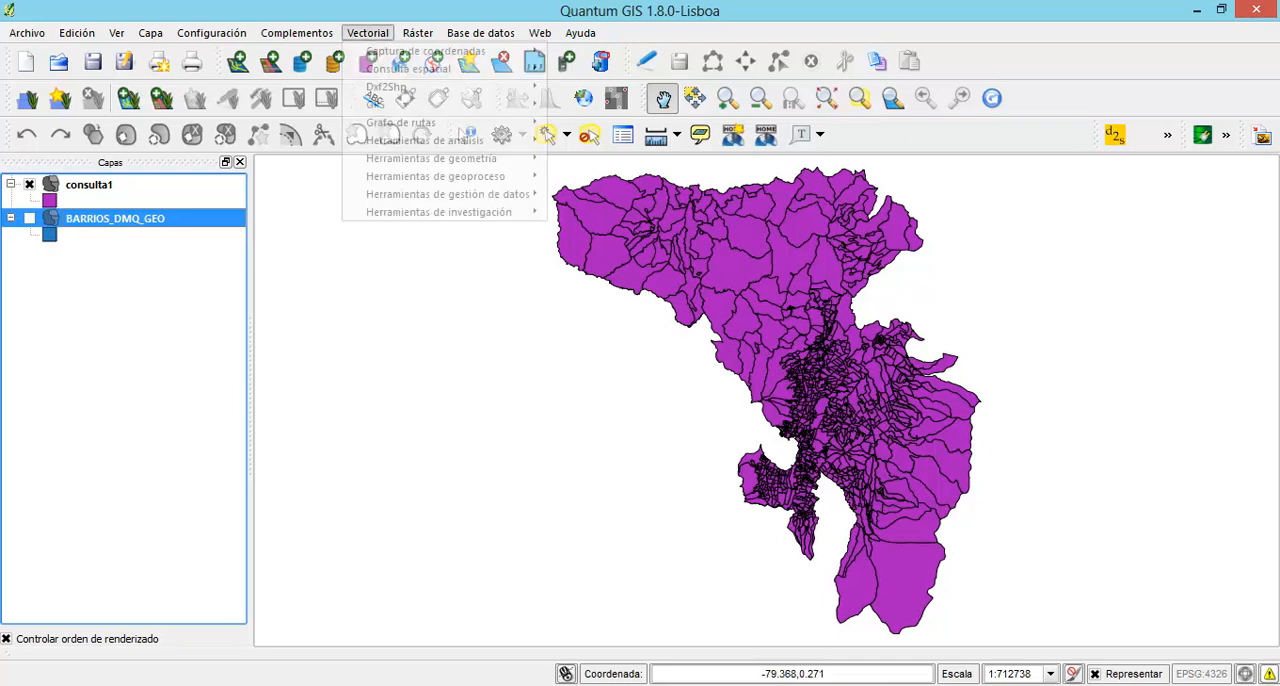
mouse_move(435, 176)
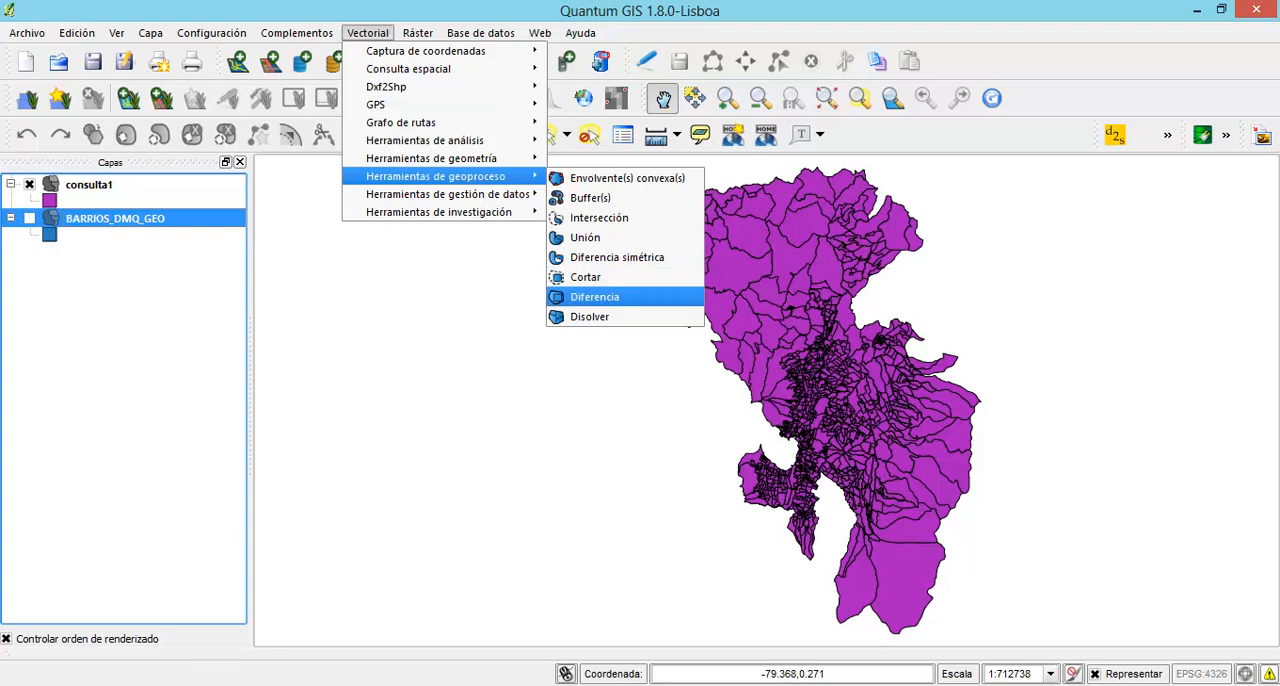
click(594, 297)
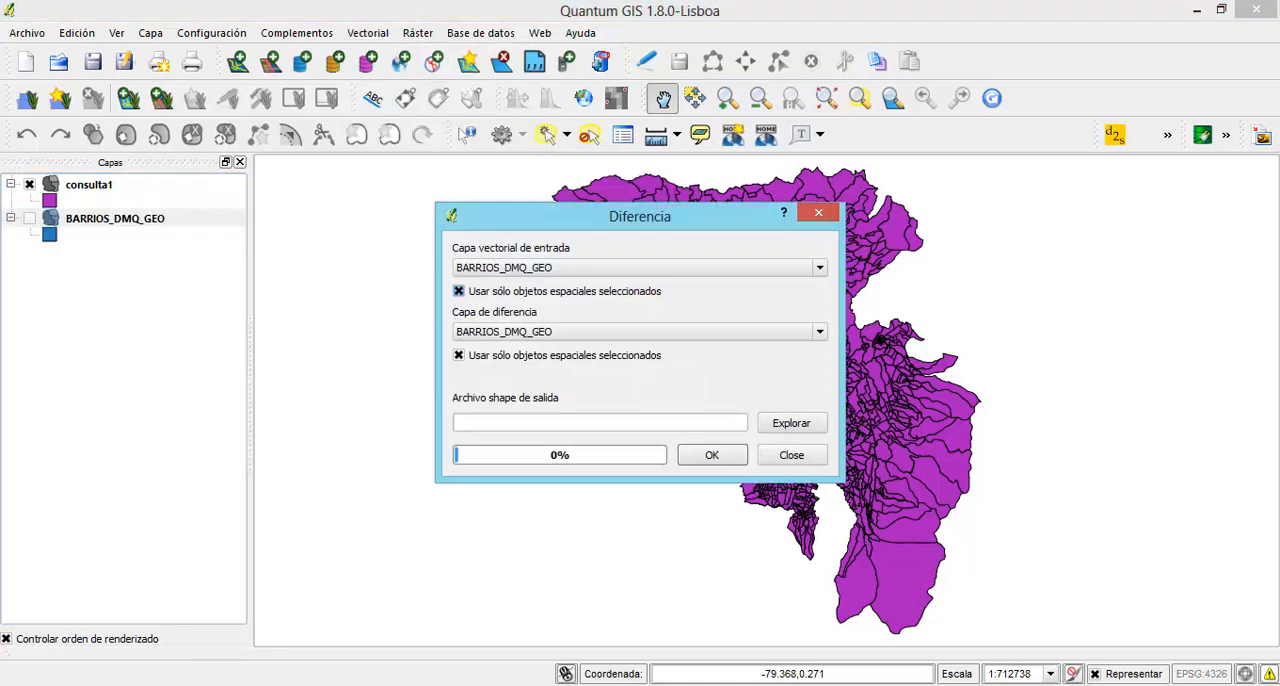
click(570, 332)
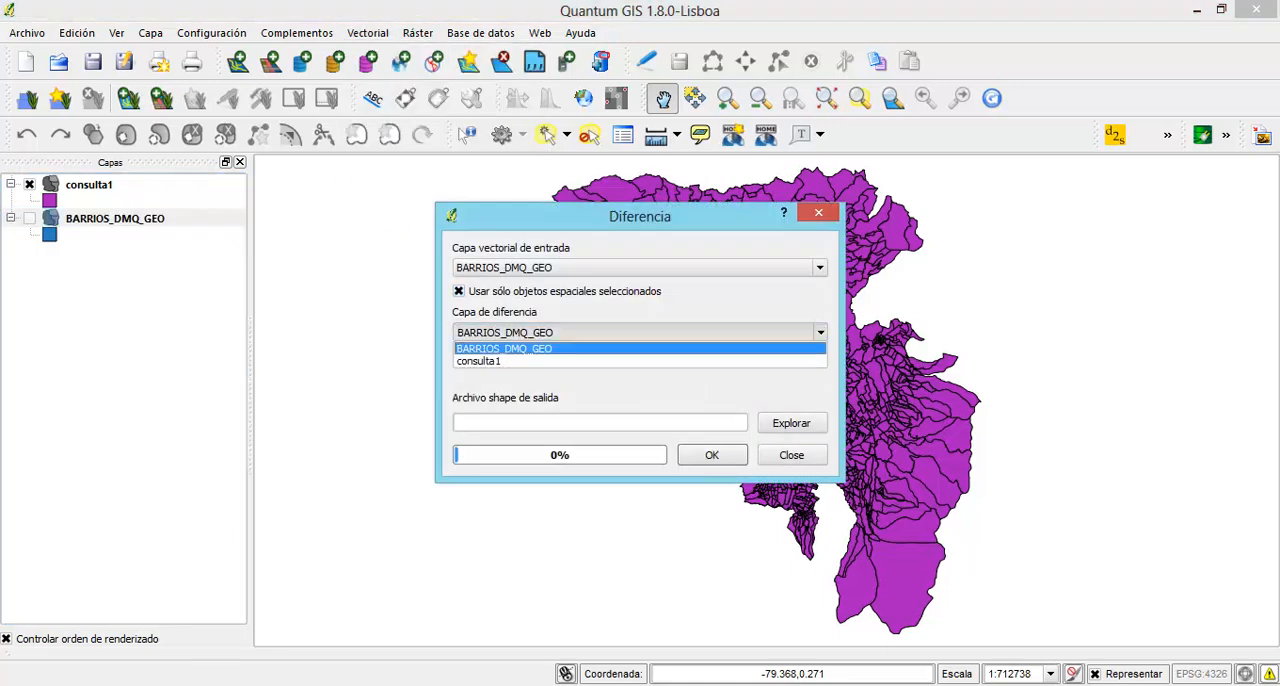
click(560, 360)
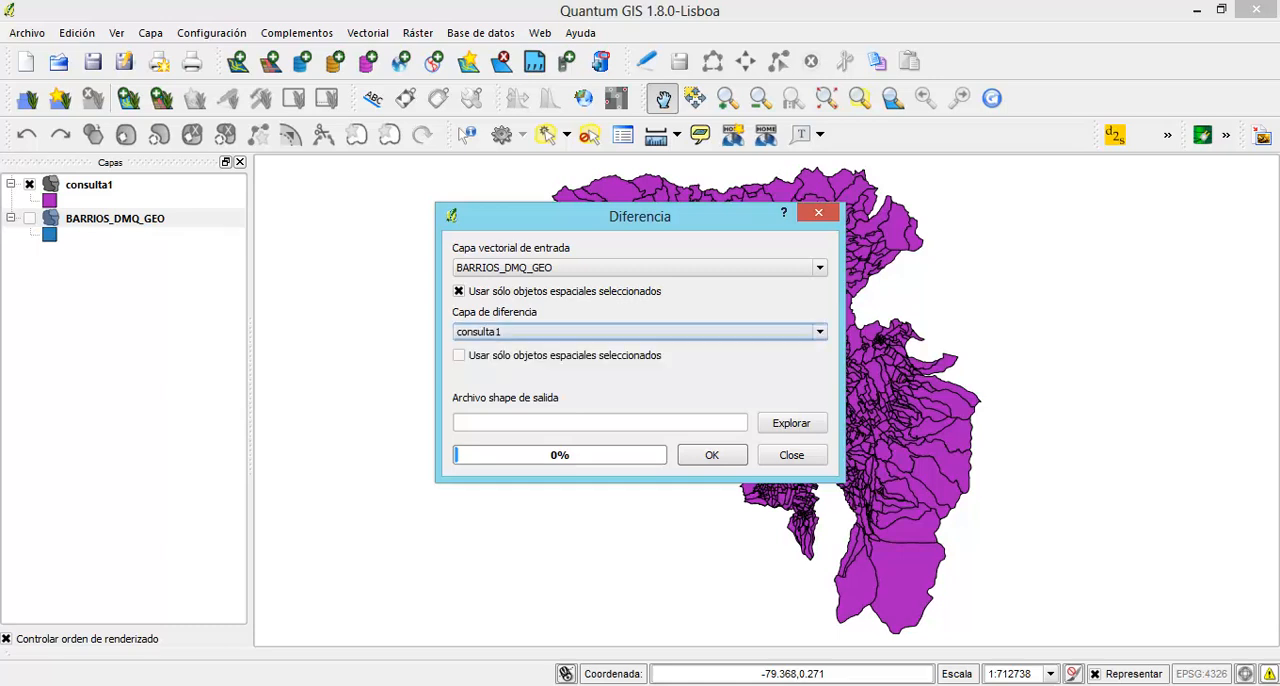
click(459, 355)
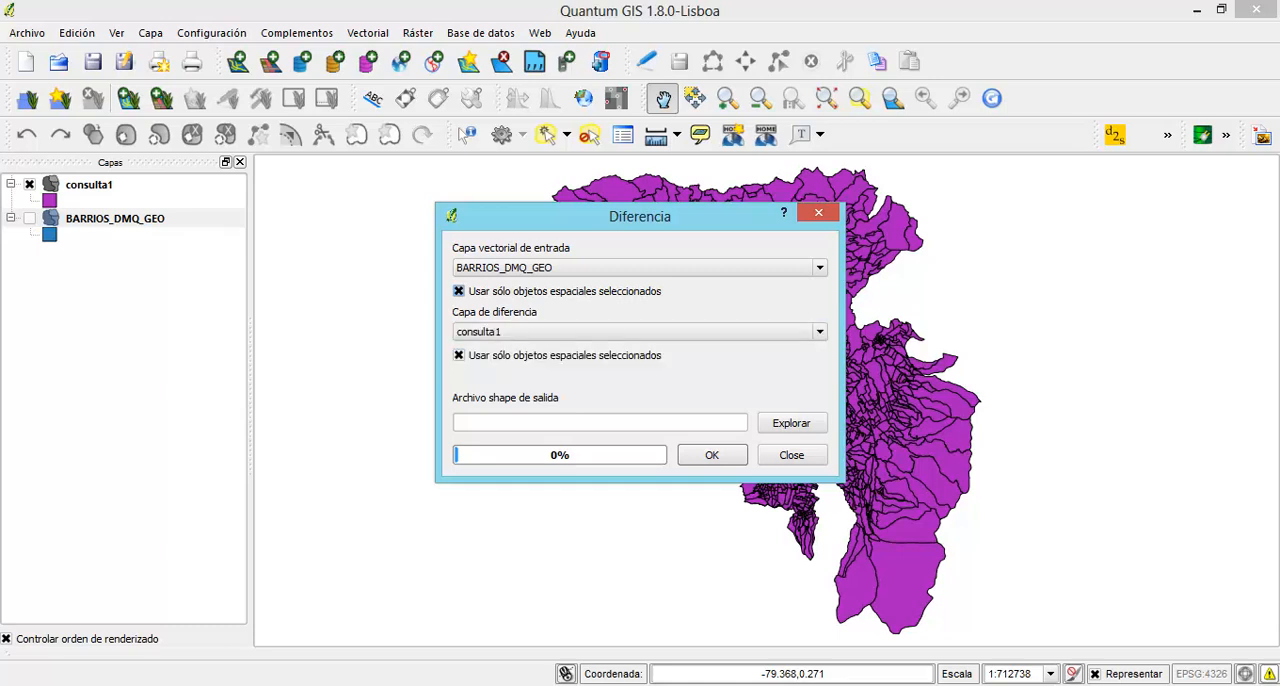
click(459, 291)
Run the difference with output consulta2, add the result to the project, and inspect it with consulta1 temporarily hidden
click(791, 423)
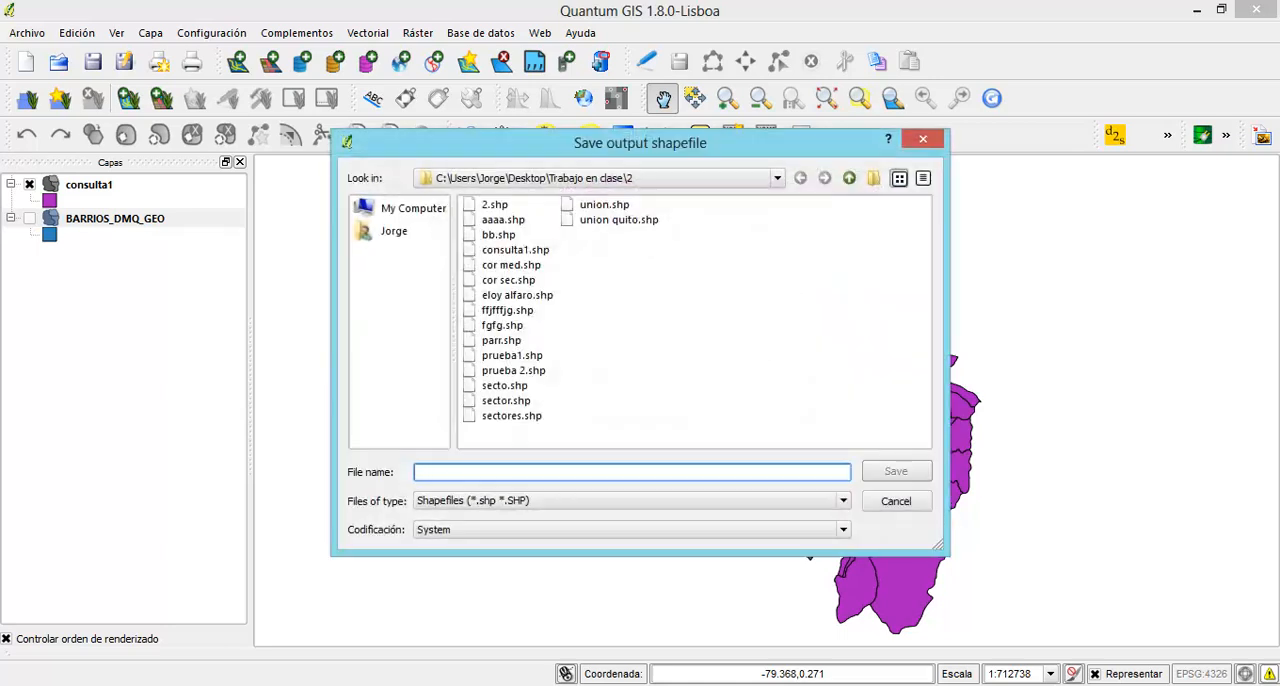
text(consulta2)
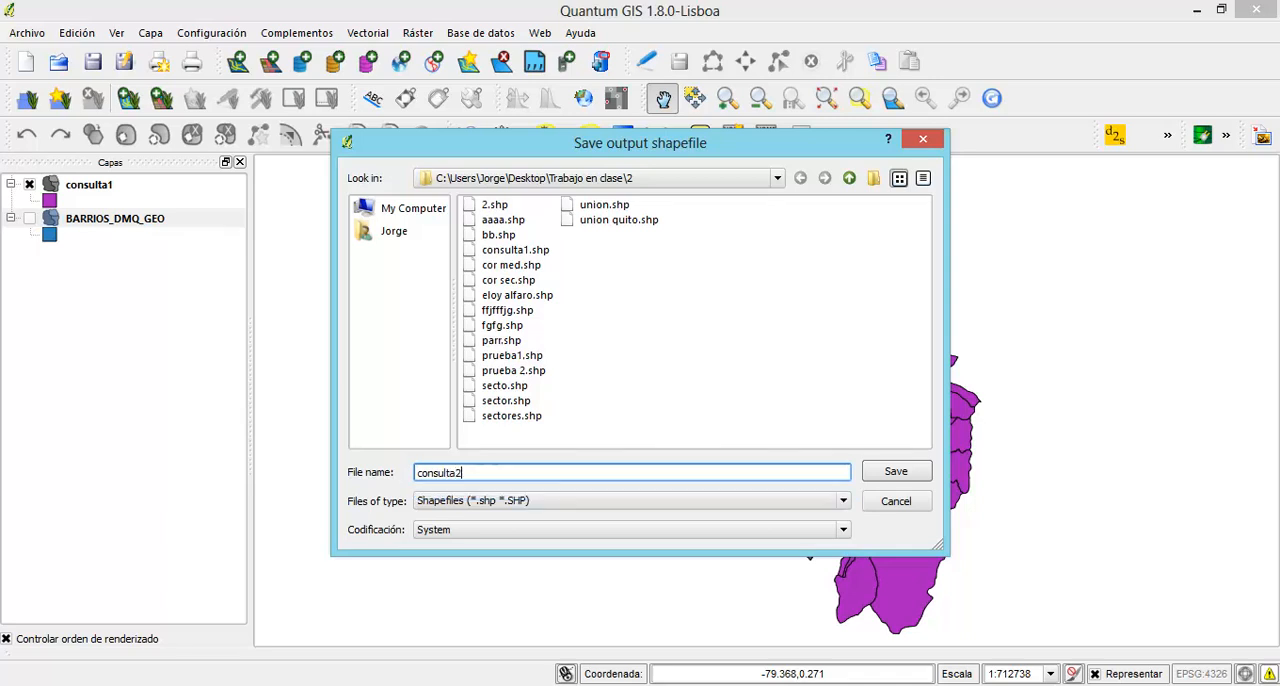
key(Return)
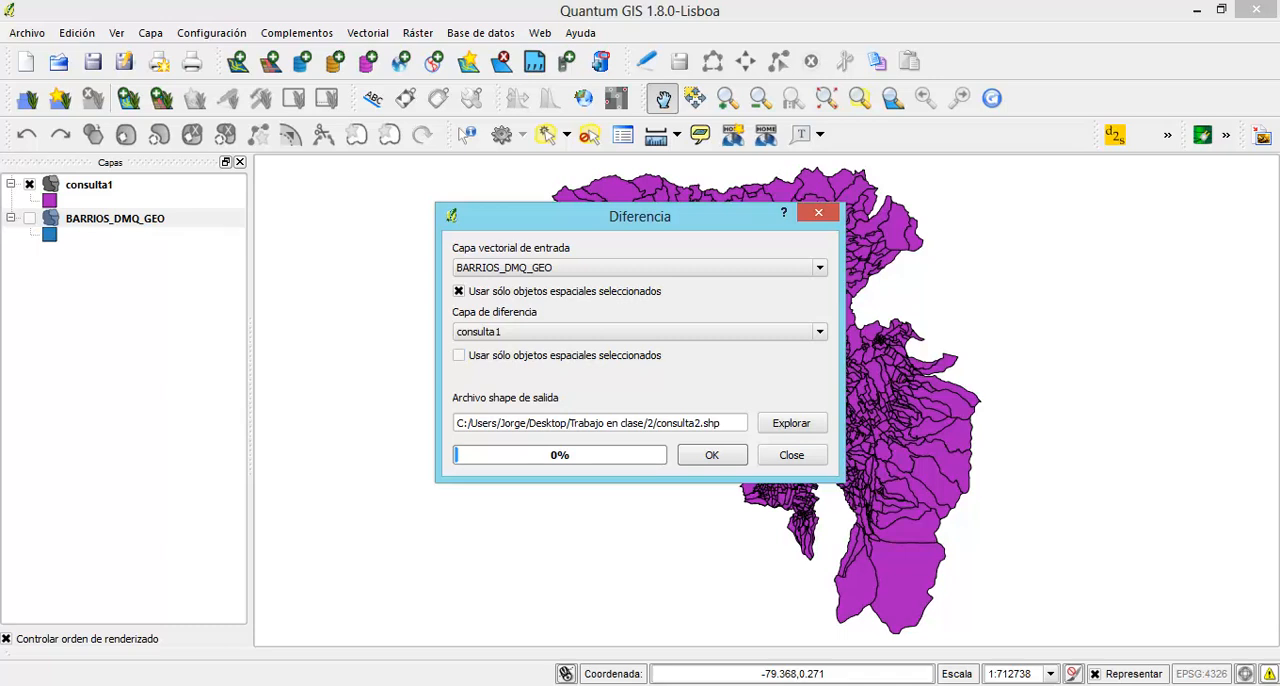
click(711, 455)
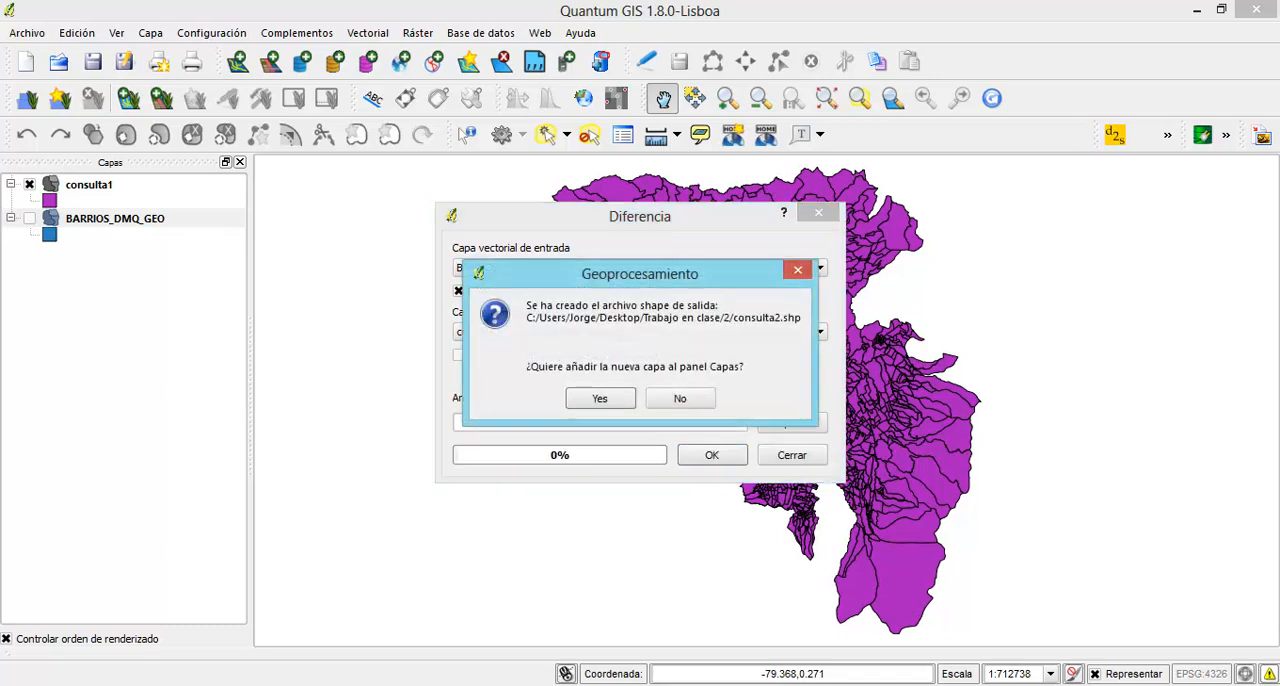
click(600, 398)
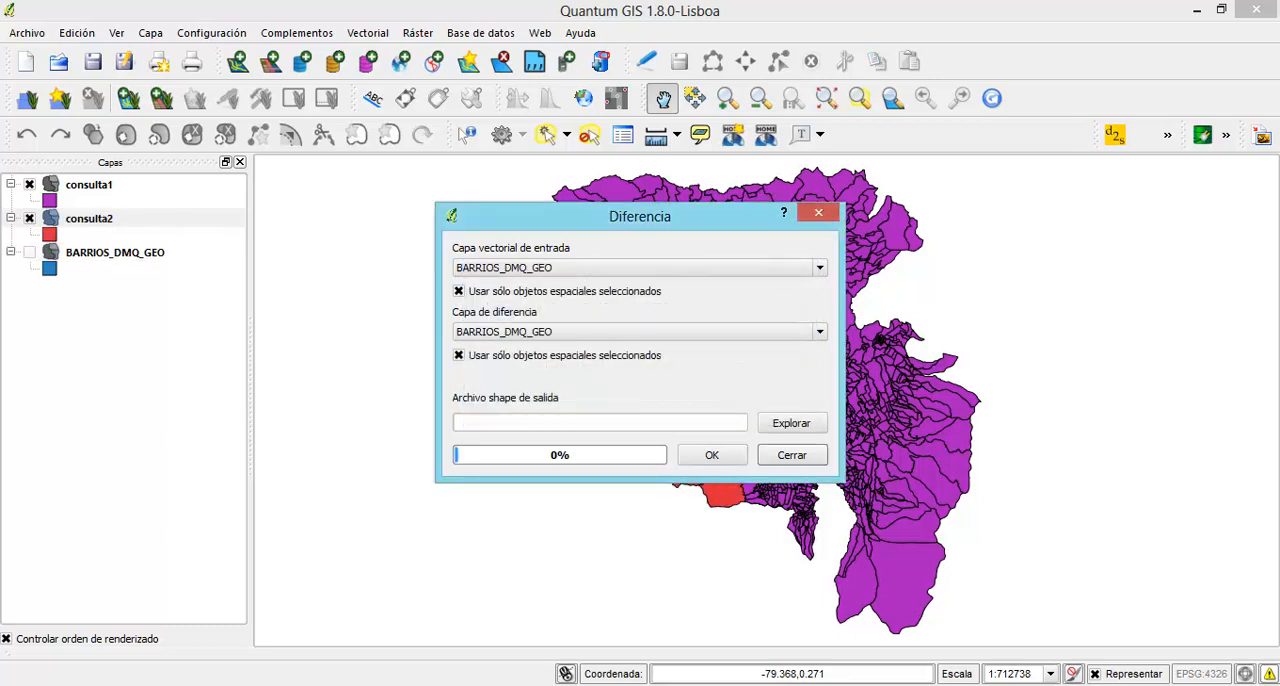
click(792, 455)
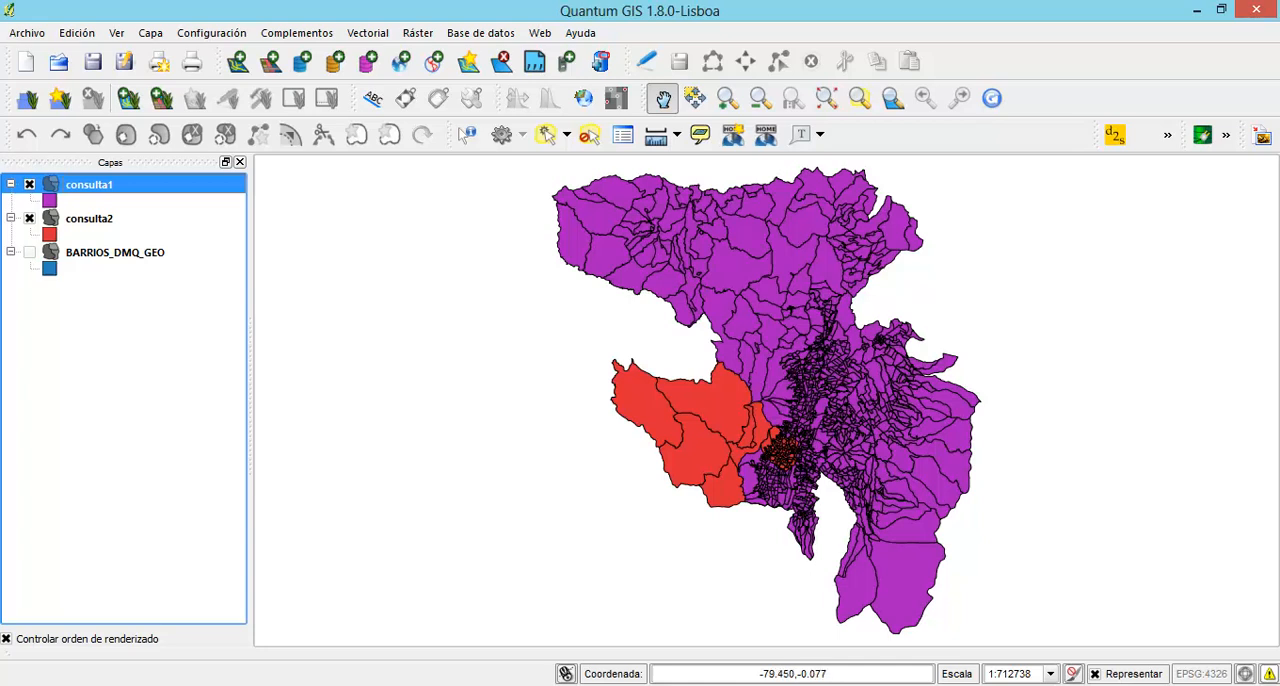
click(29, 184)
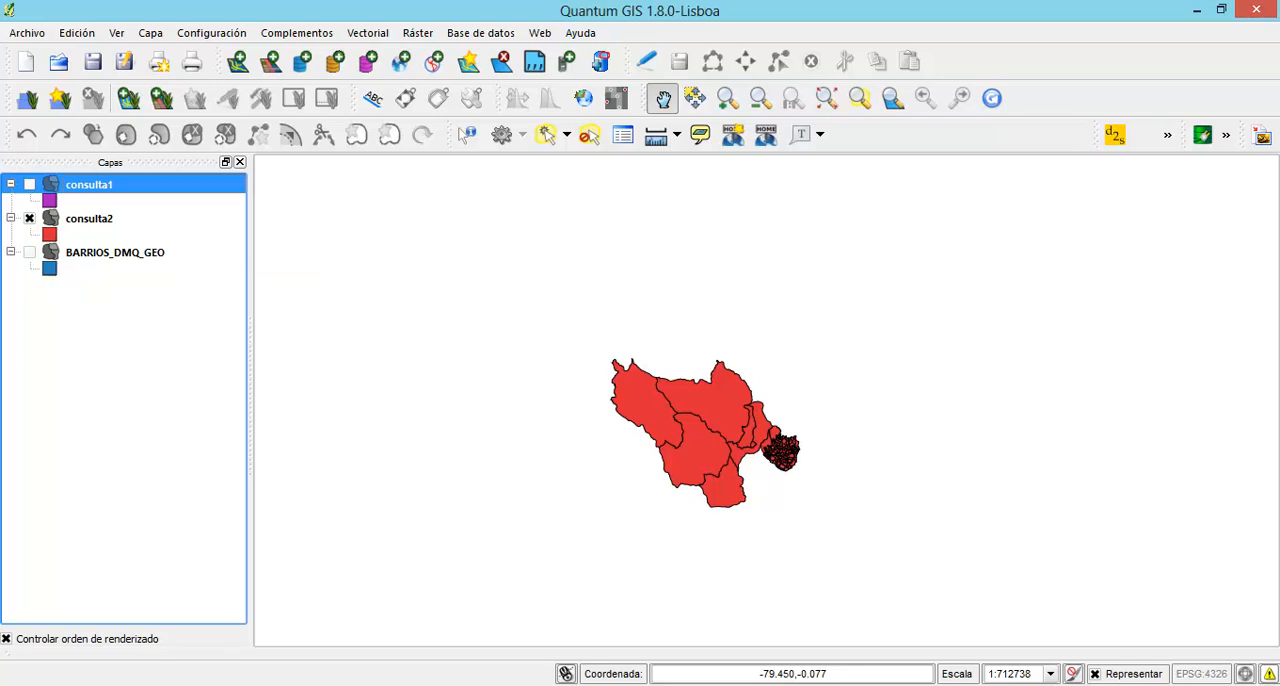
click(29, 184)
Set up a Union geoprocess with consulta1 as the input layer and consulta2 as the union layer
click(367, 33)
mouse_move(431, 158)
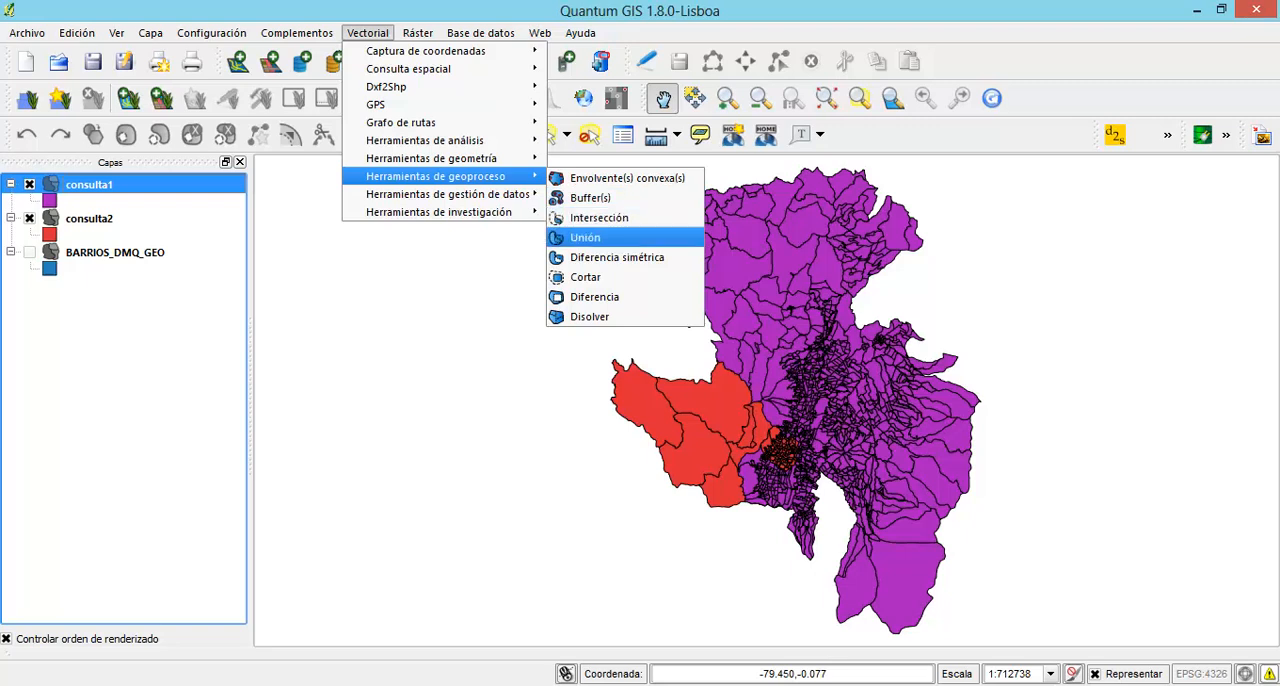
click(585, 237)
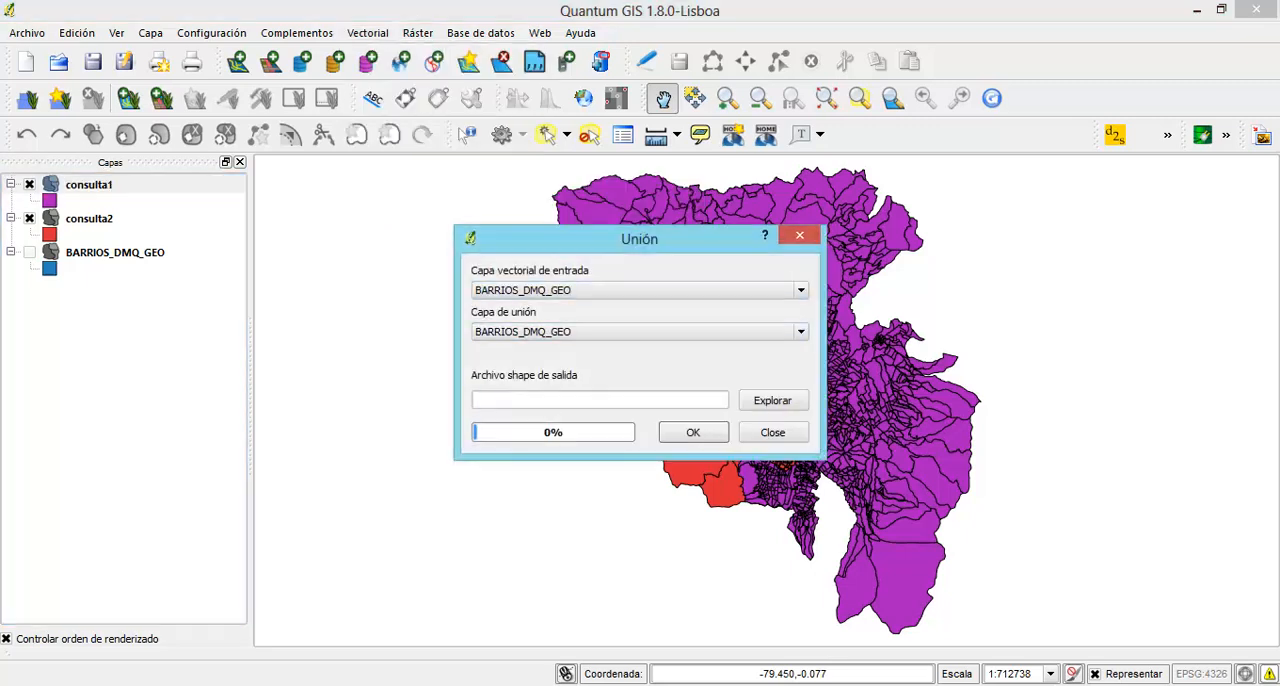
click(640, 290)
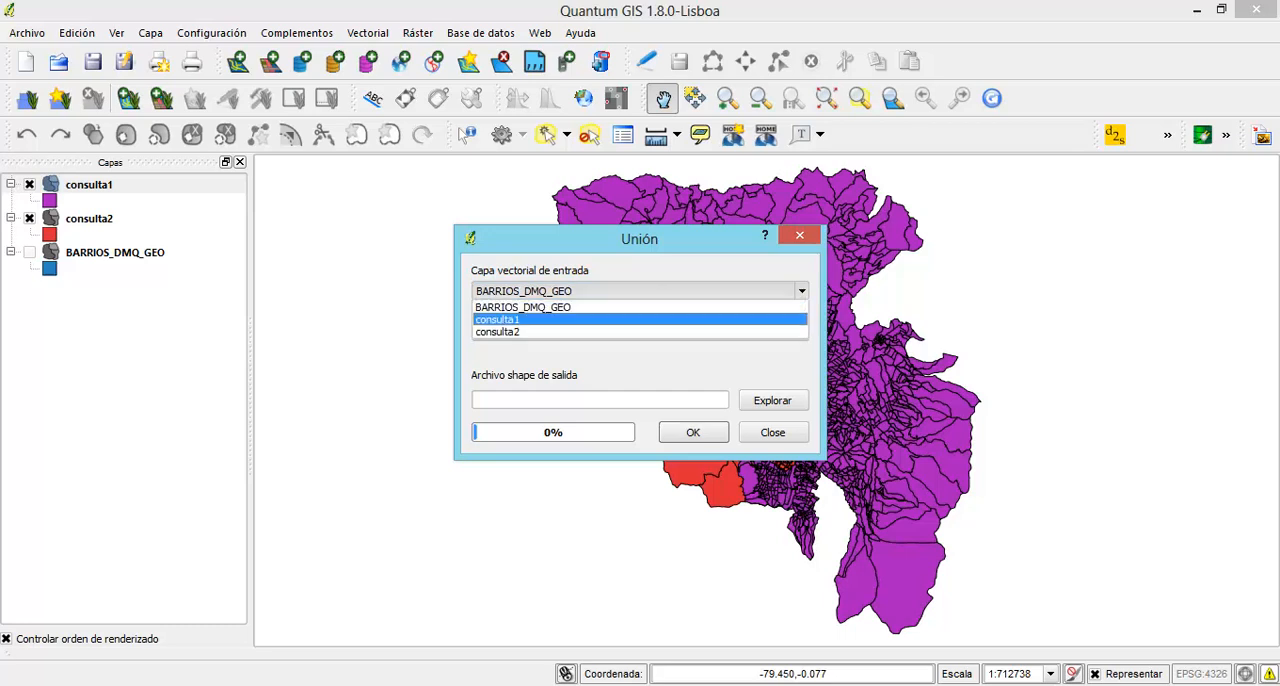
key(Return)
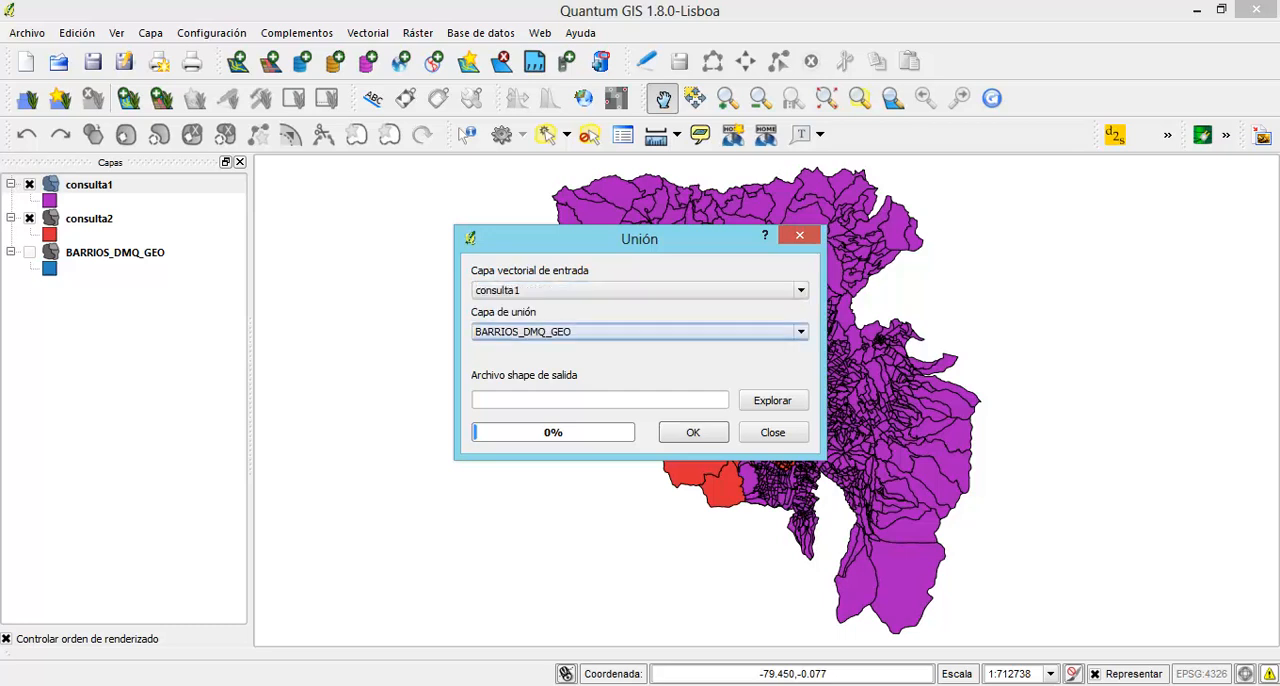
click(640, 332)
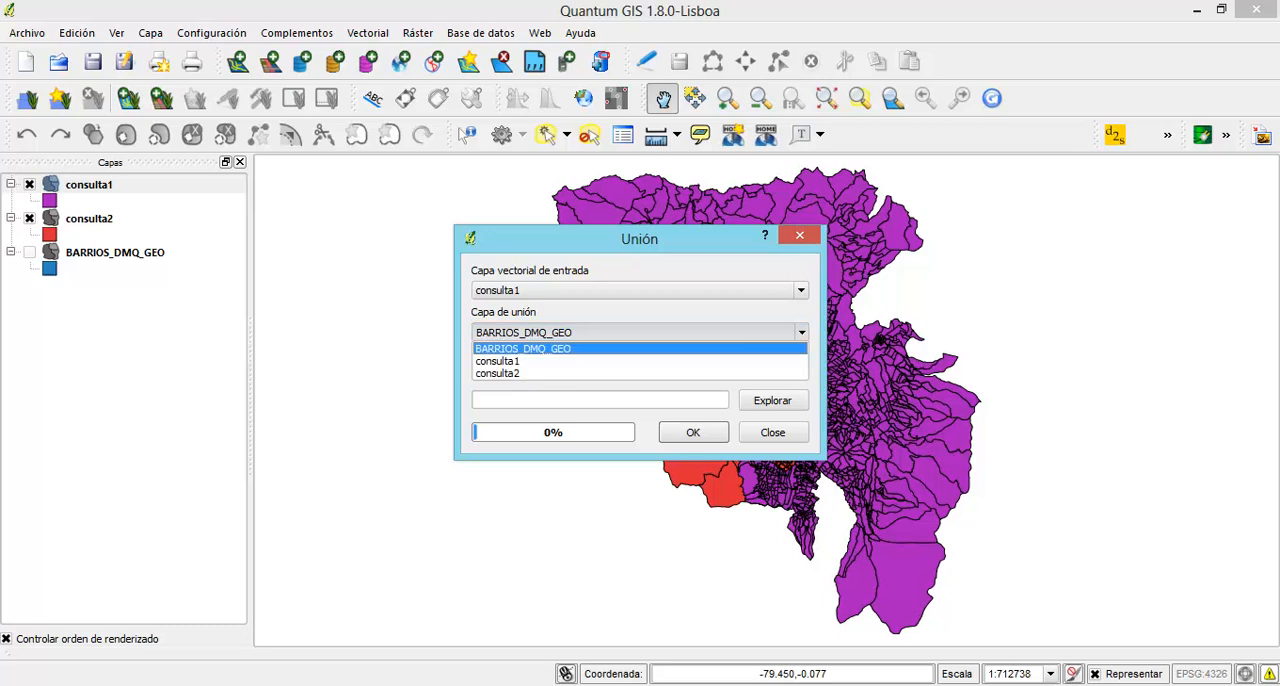
click(600, 375)
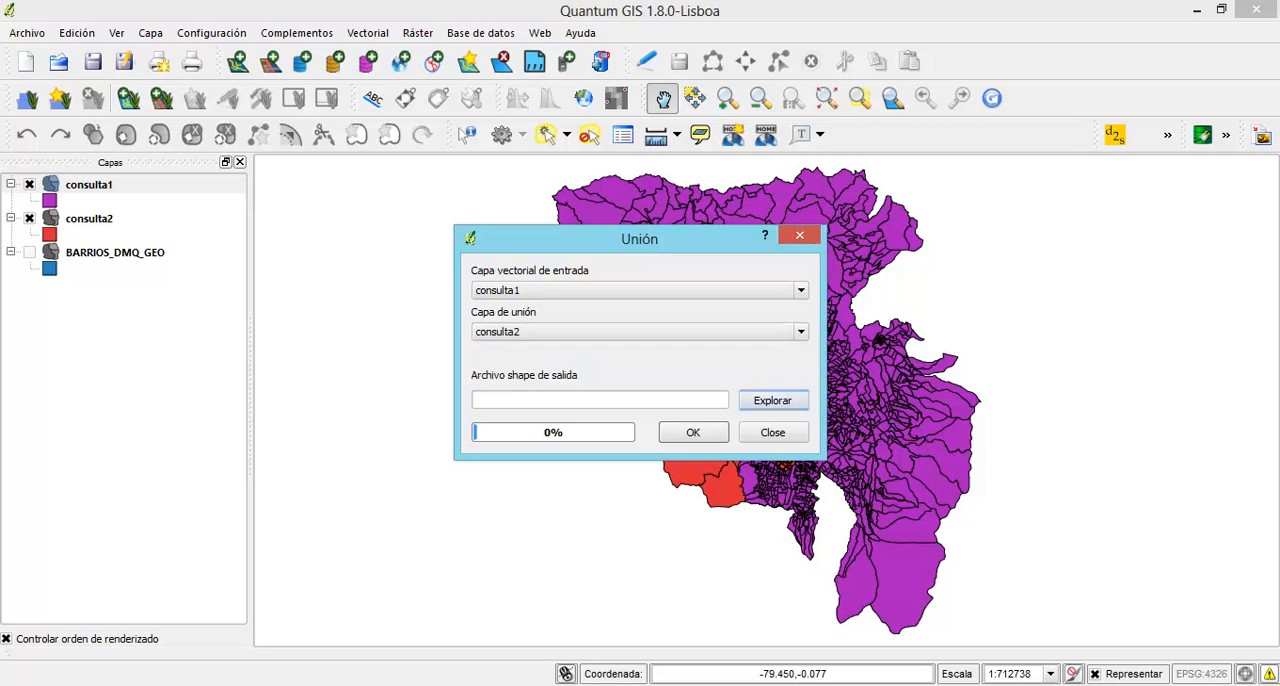
Run the union with output union.shp, replacing the existing file, add the result to the project, and close the Union dialog
click(772, 400)
text(unioo)
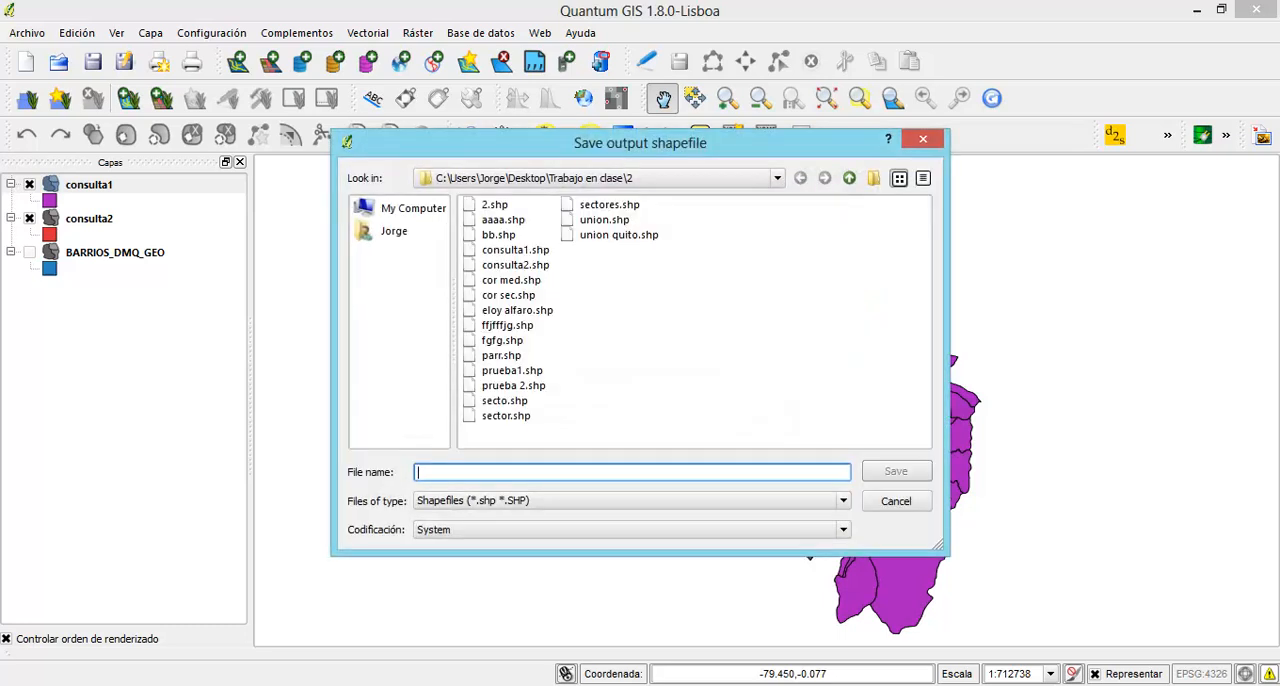
key(BackSpace)
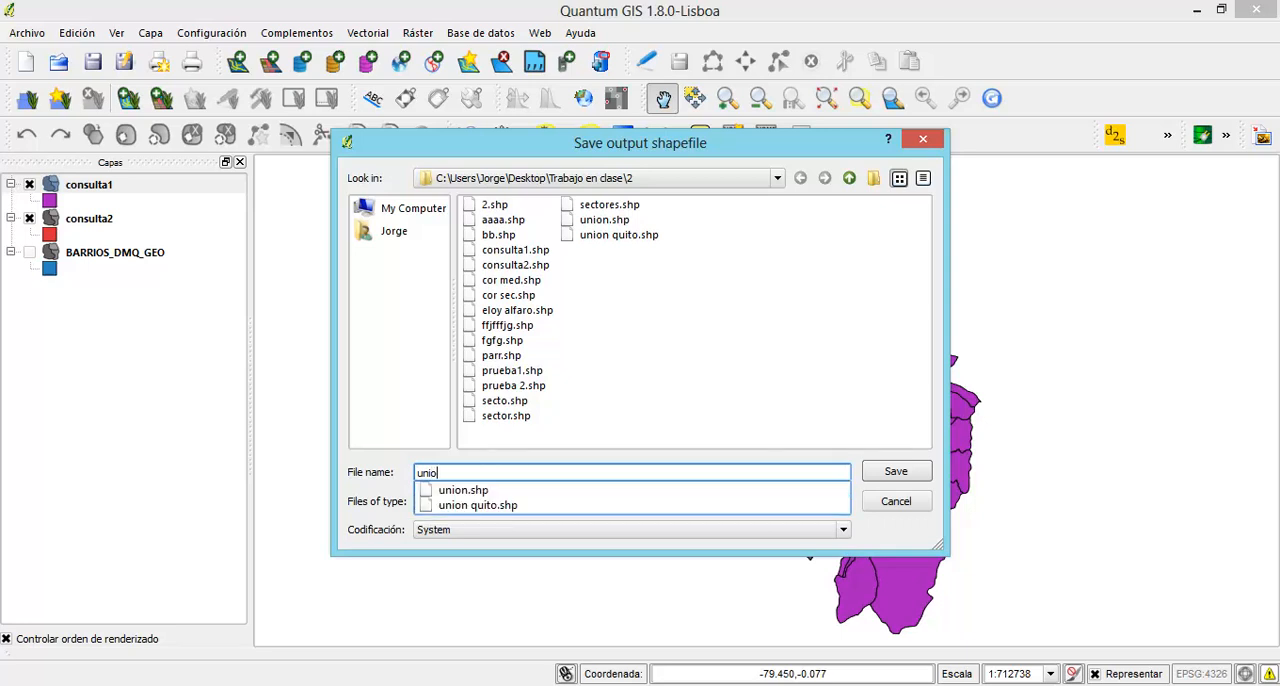
text(n)
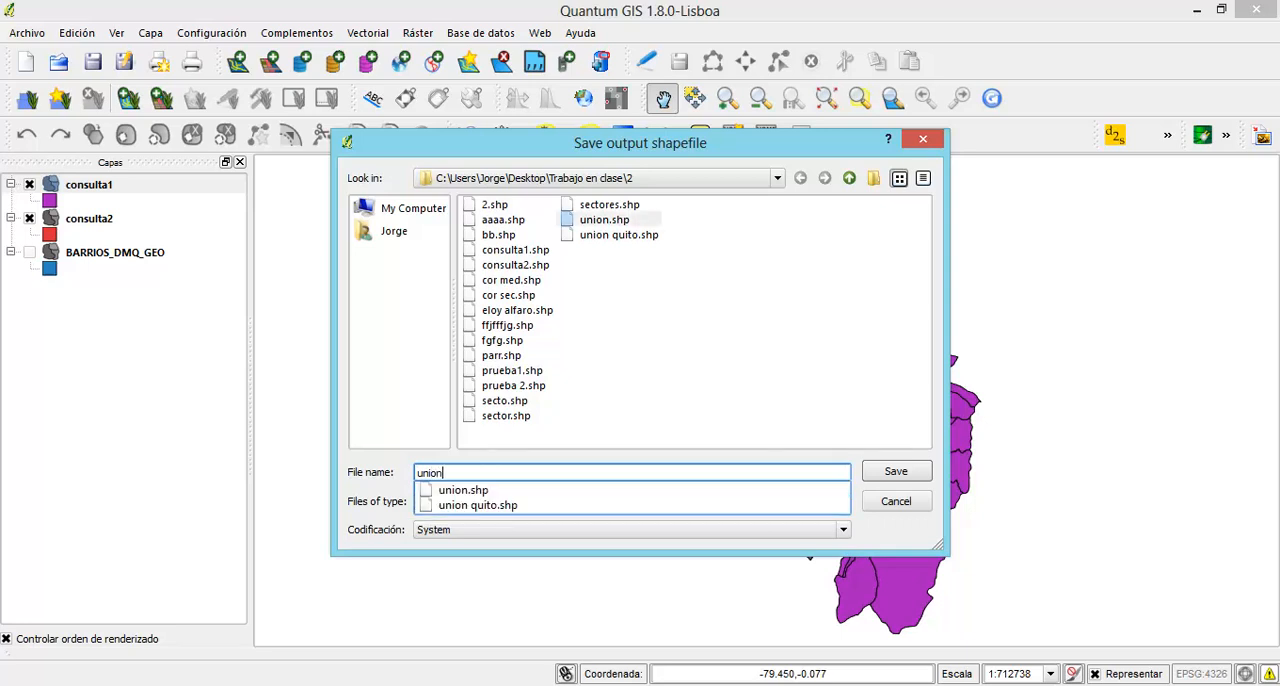
key(Return)
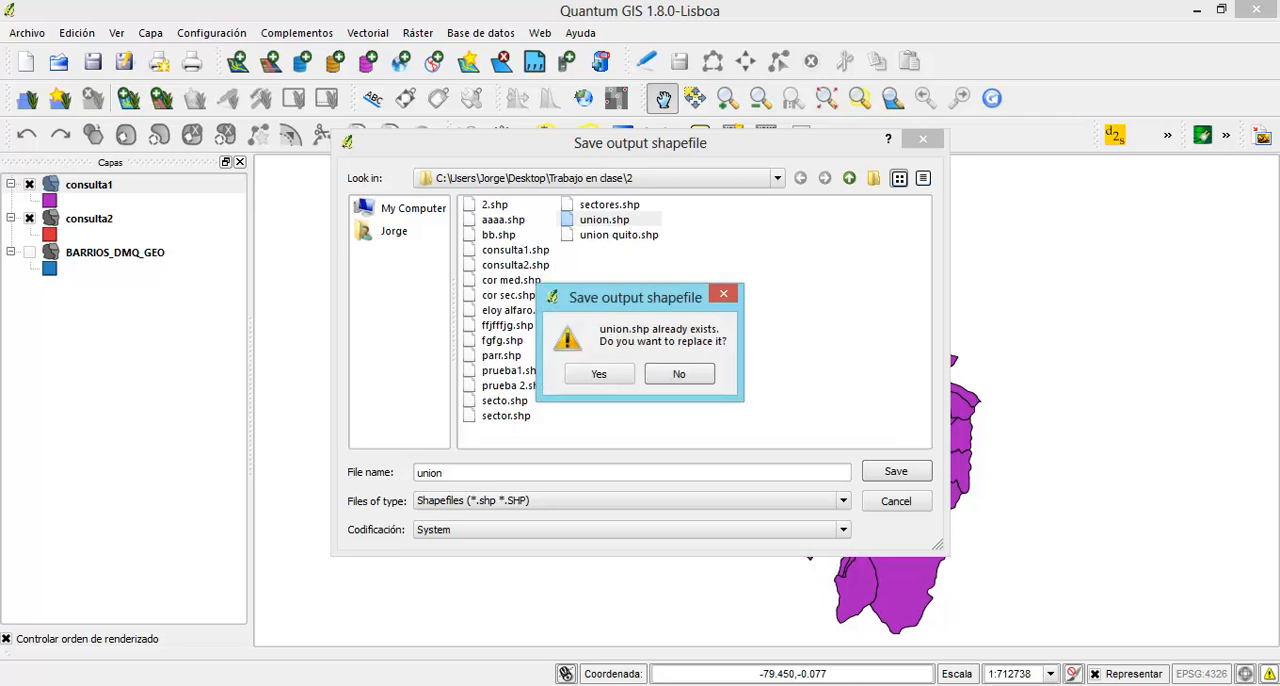
key(Return)
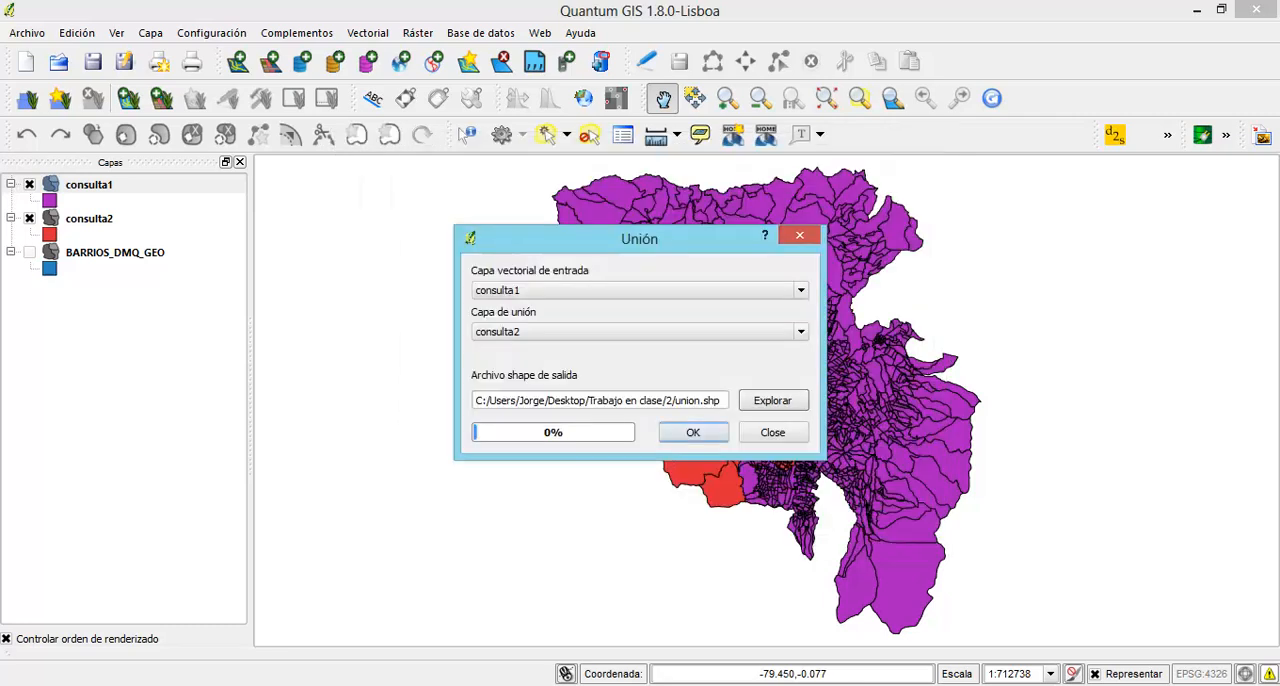
key(Return)
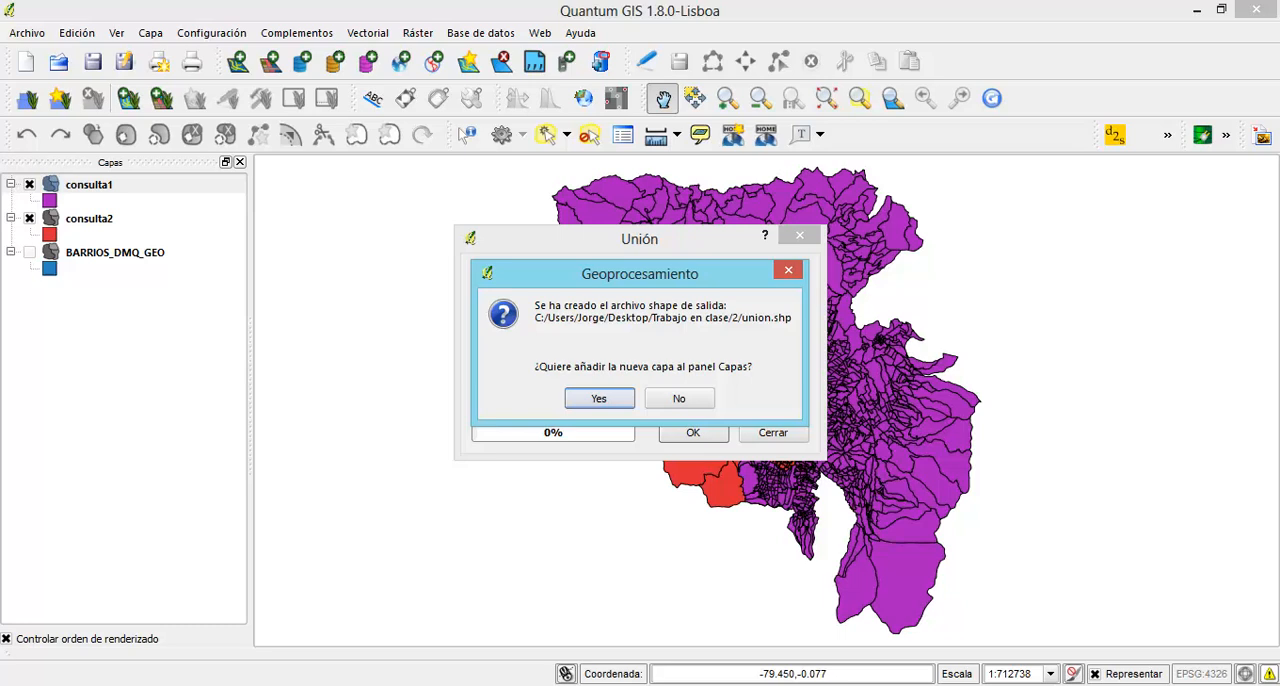
key(Return)
key(Return)
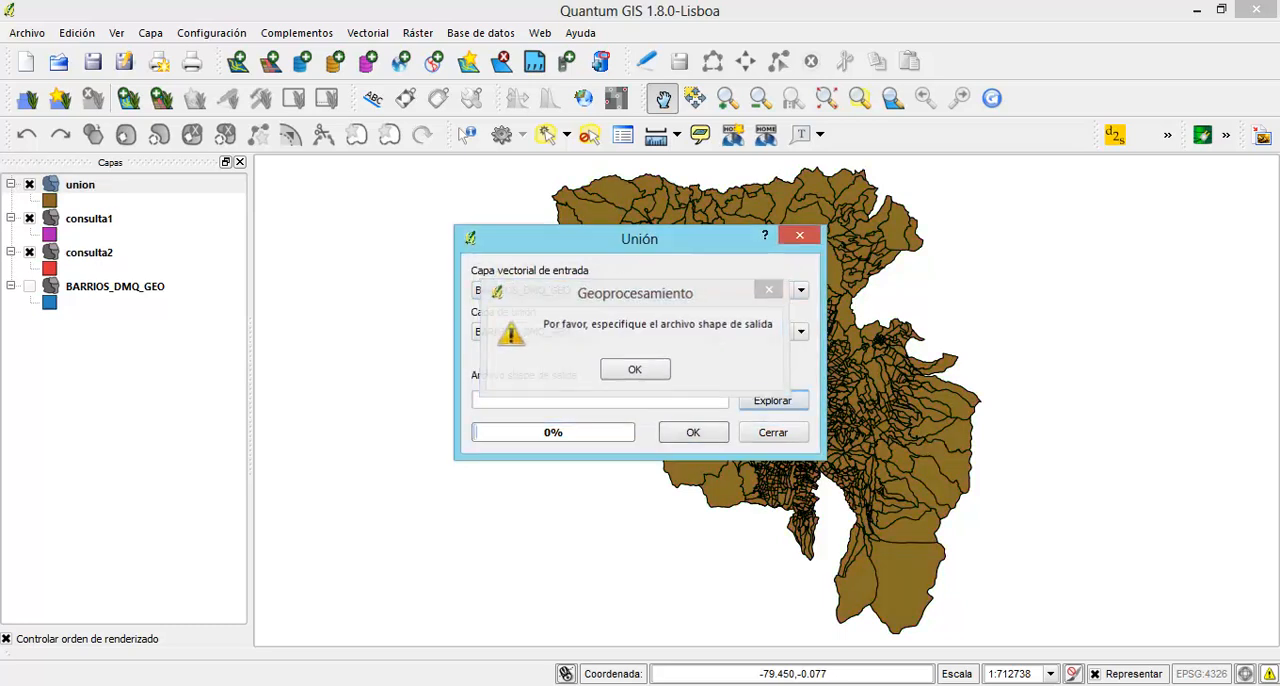
key(Return)
key(Escape)
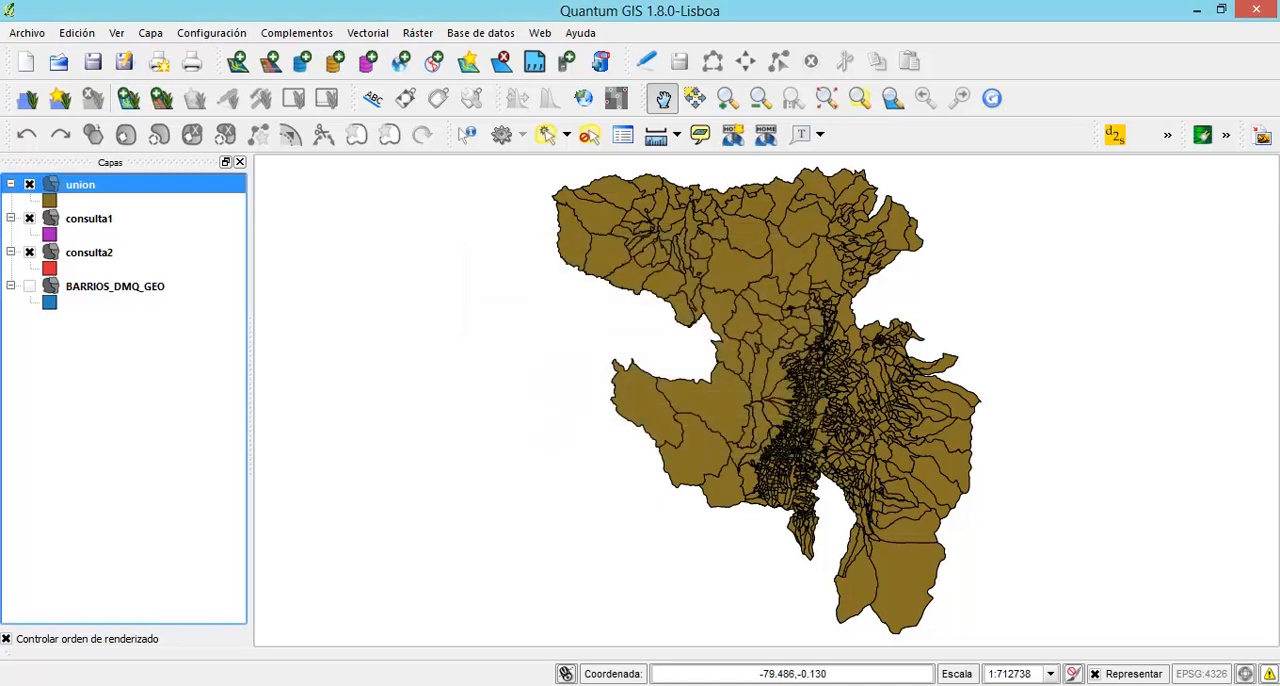
Hide the consulta2 and consulta1 layers so only the union layer is displayed
click(30, 252)
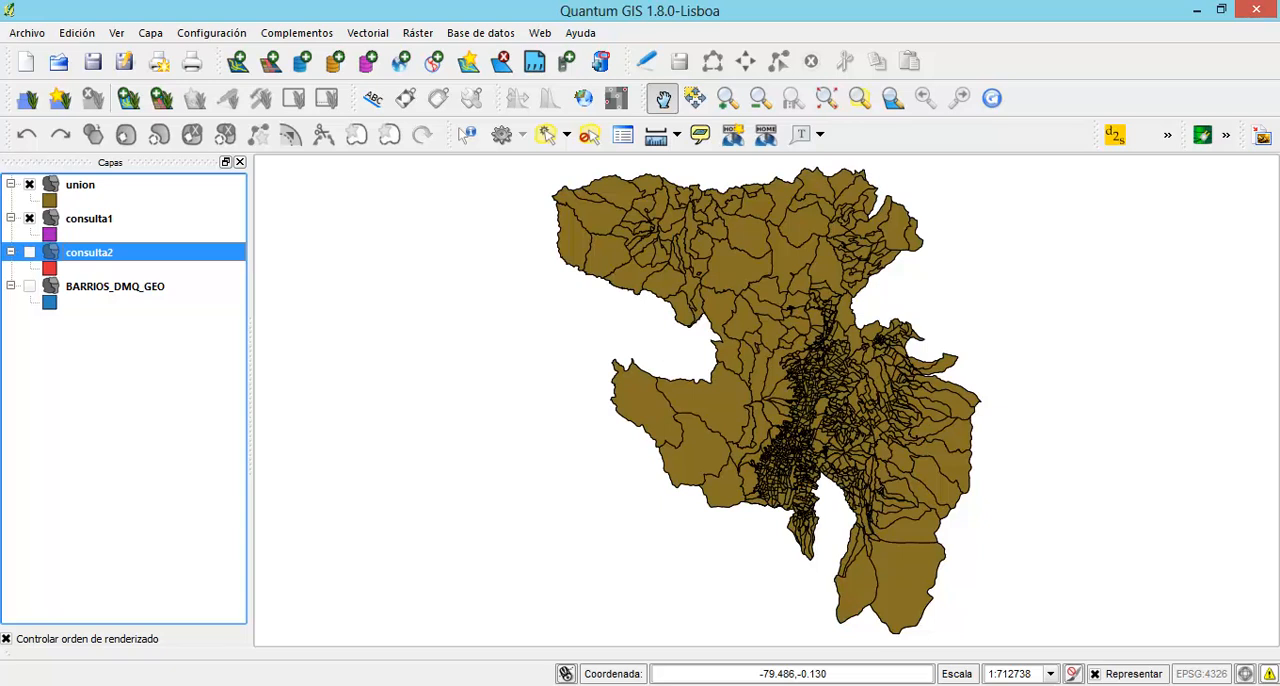
click(30, 218)
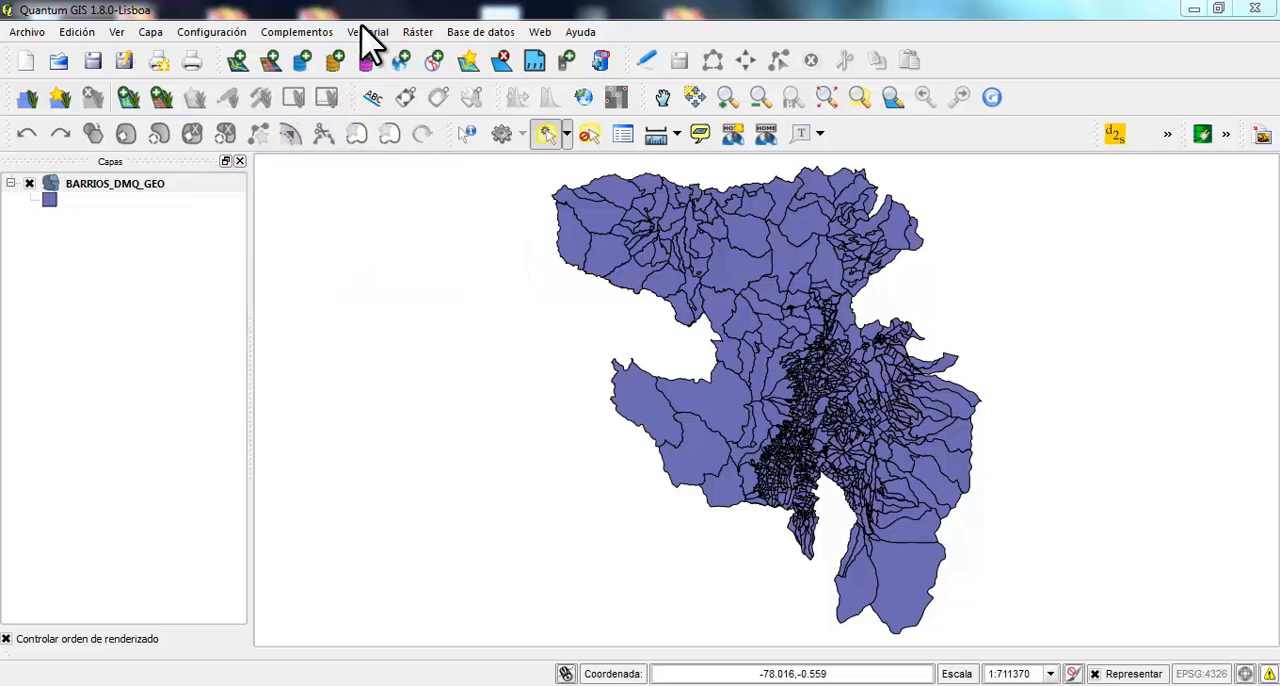
Examine the input layer, difference layer and selected-features options of the Difference geoprocess, closing it without running
click(363, 34)
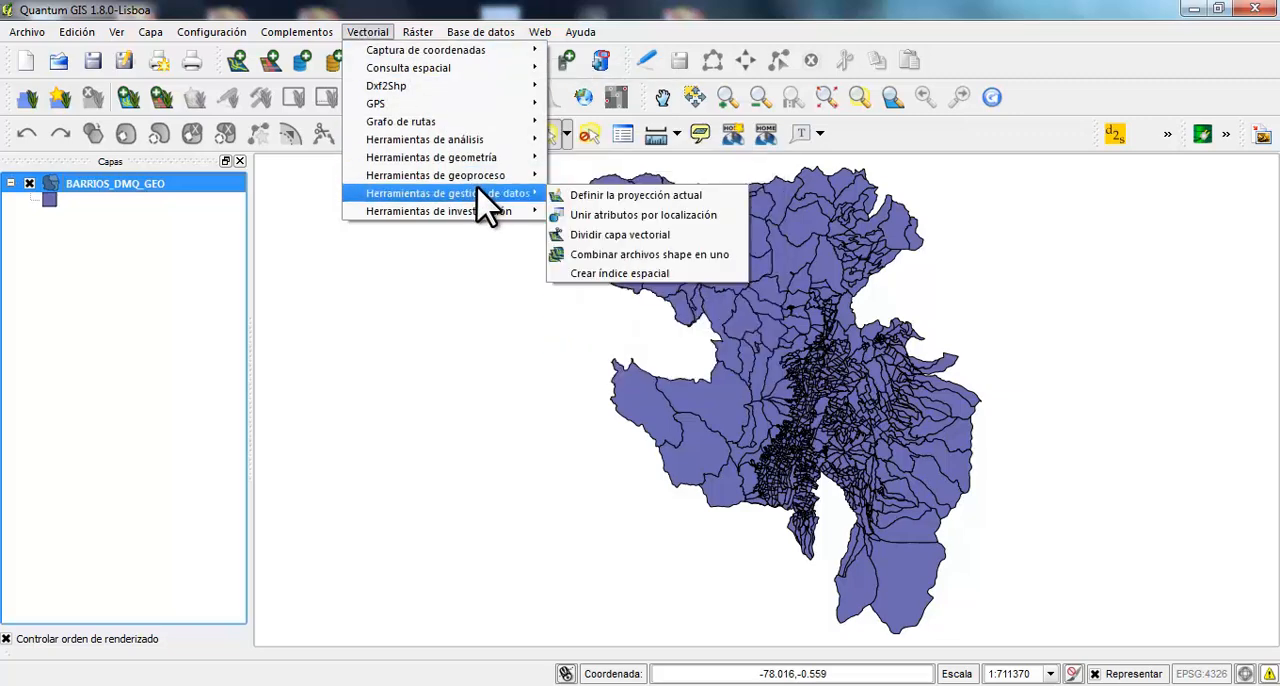
mouse_move(485, 177)
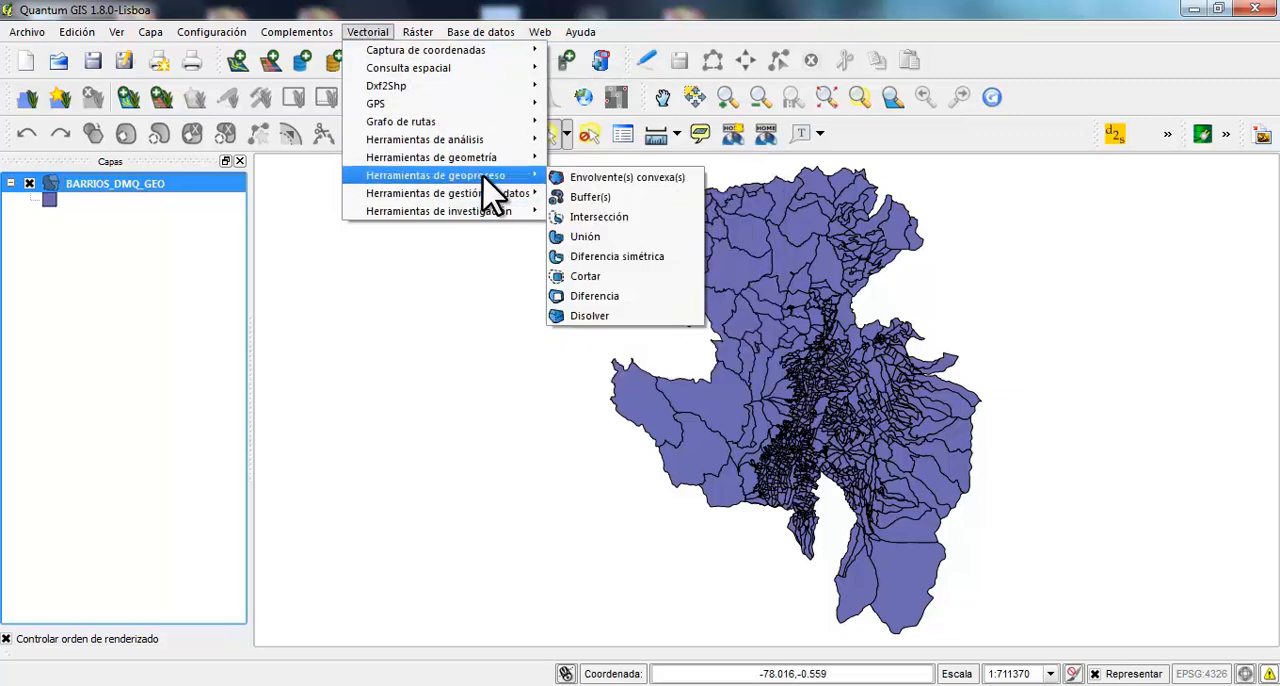
click(622, 297)
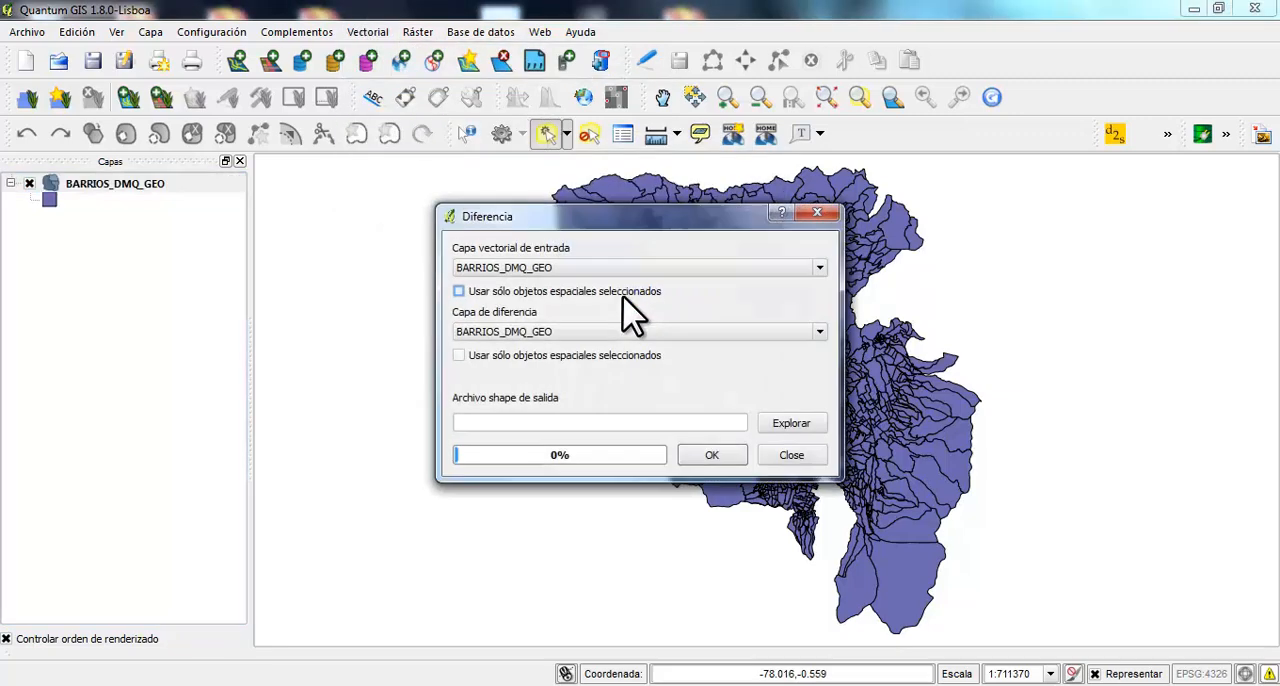
click(820, 268)
click(820, 268)
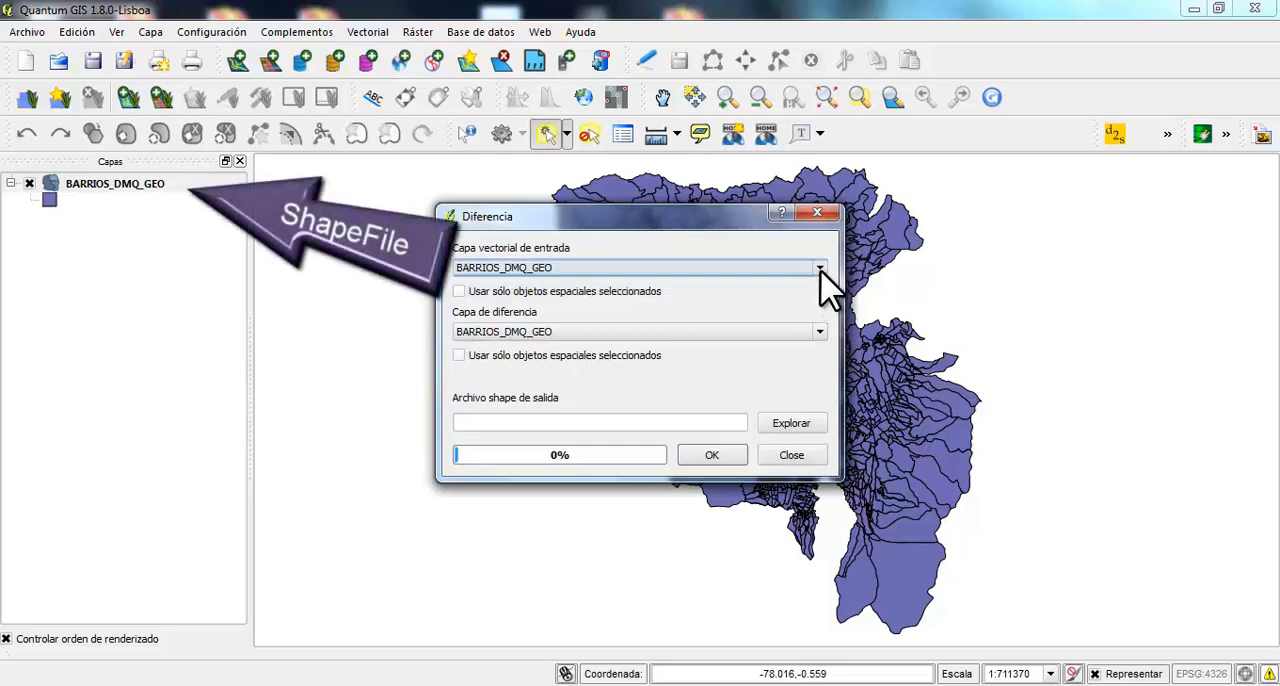
click(820, 332)
click(810, 343)
click(608, 291)
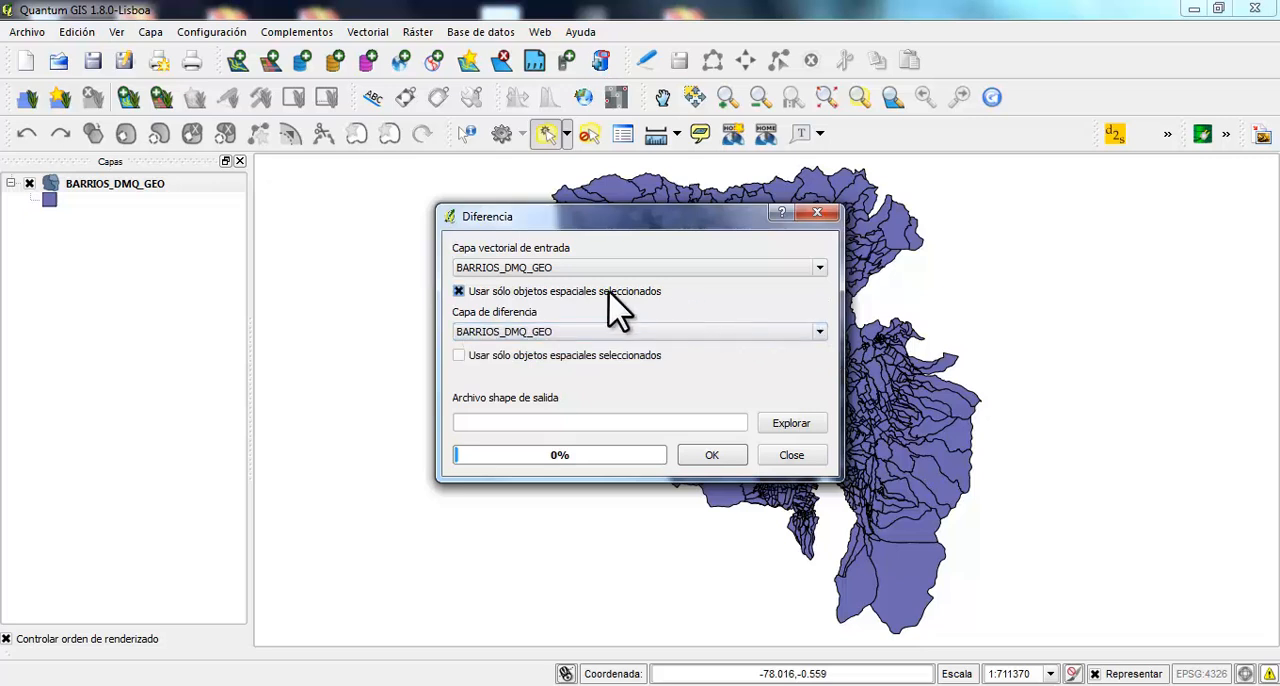
click(609, 292)
click(604, 355)
click(604, 355)
click(740, 333)
click(738, 336)
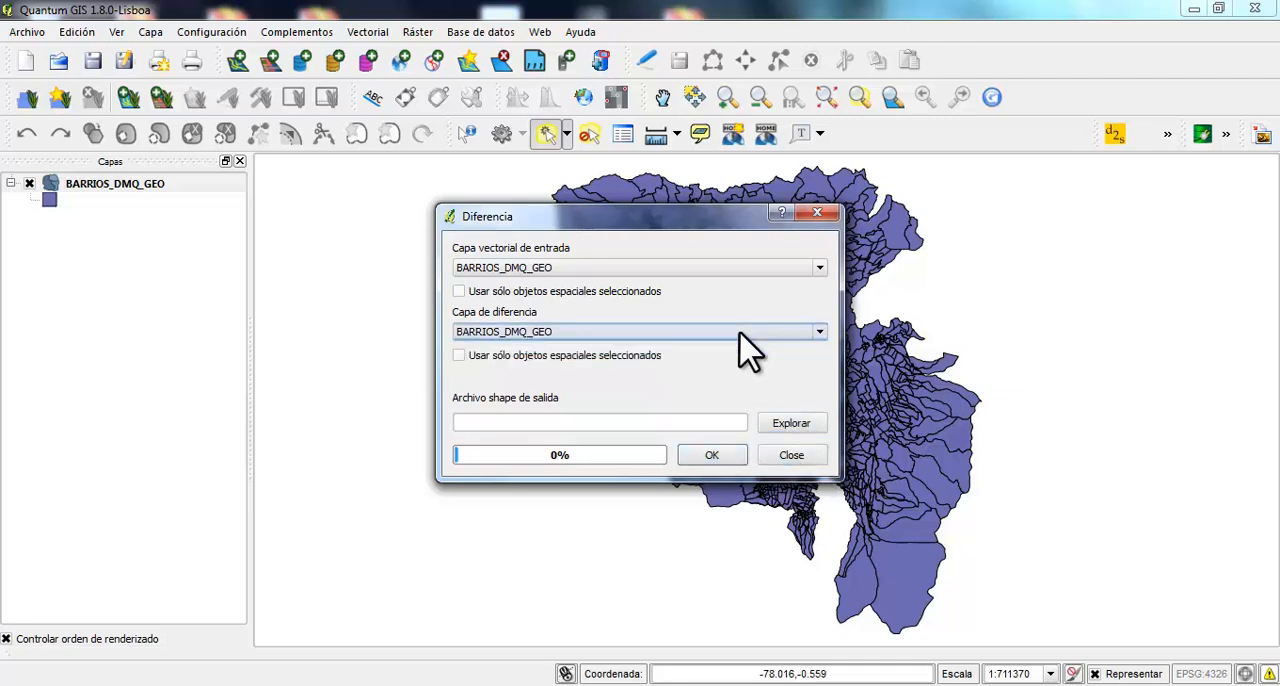
click(785, 457)
Create a new polygon shapefile layer and save it as poligono in the dmq_shapefile folder
click(468, 64)
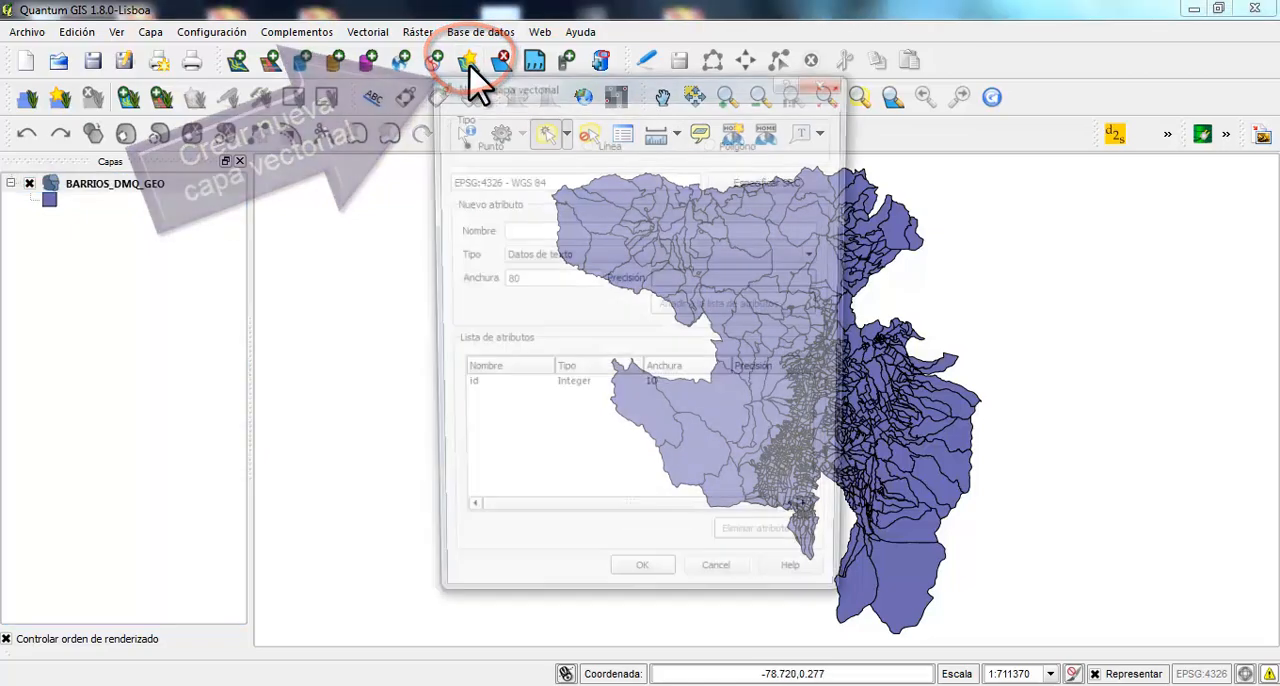
click(714, 142)
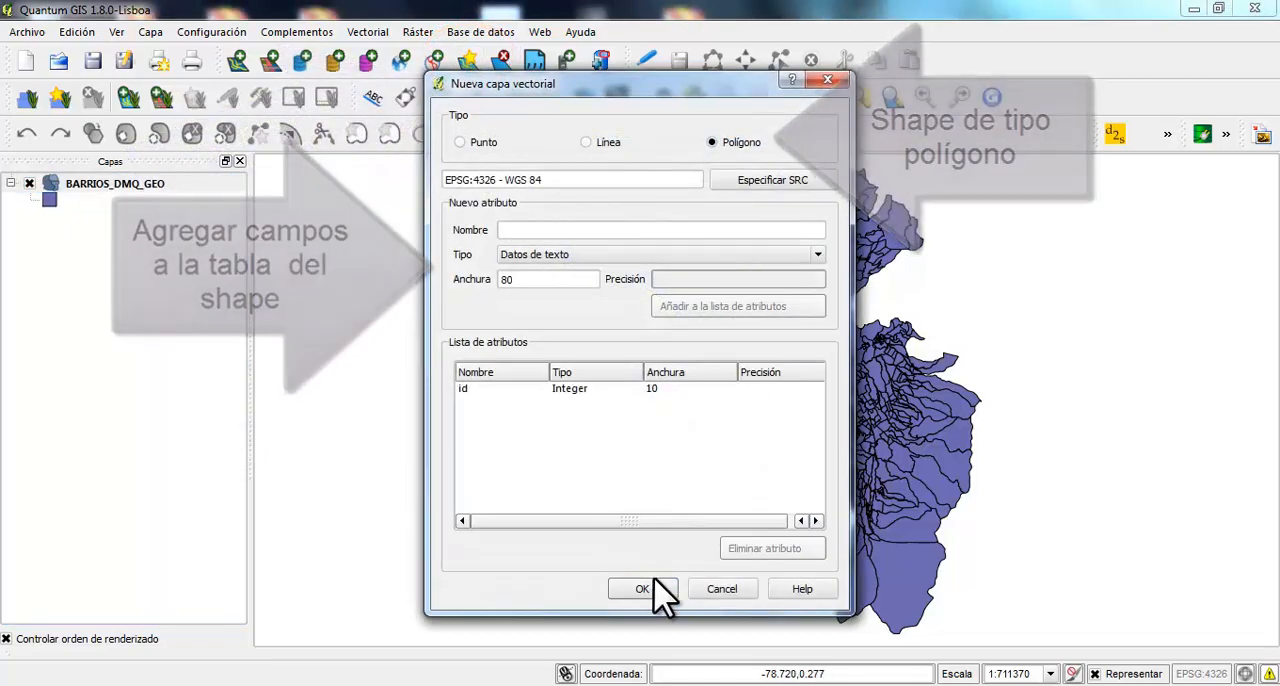
click(643, 588)
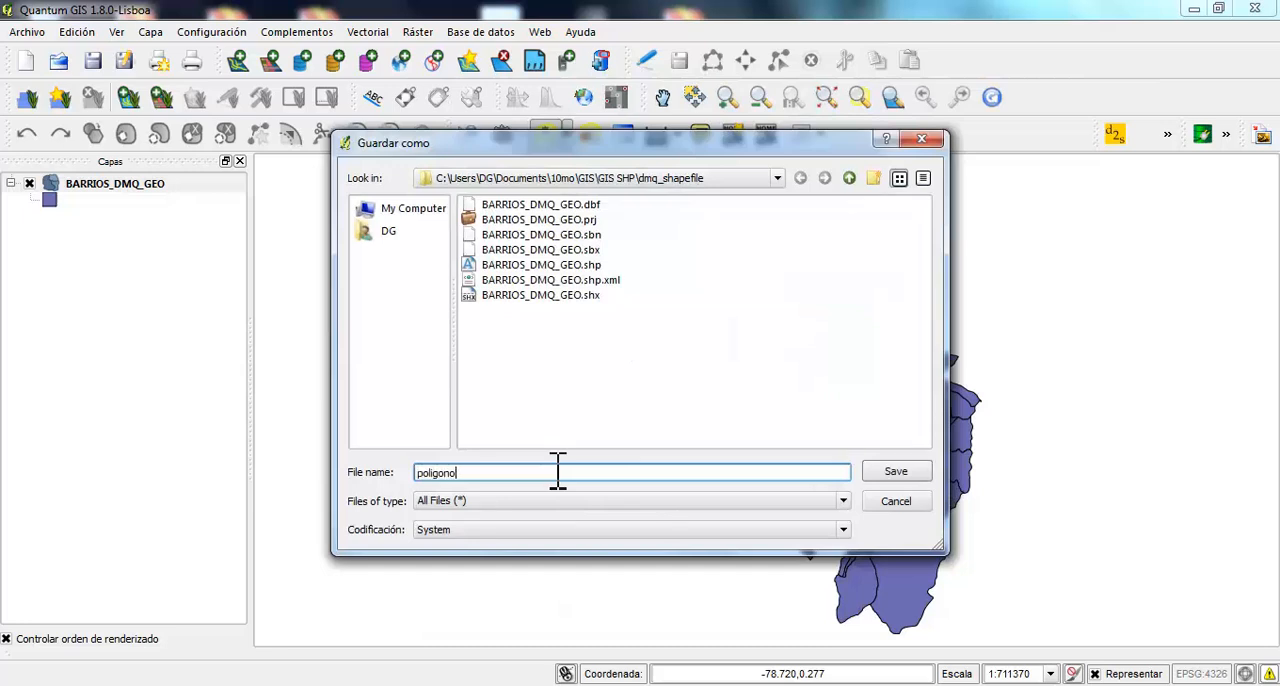
click(868, 473)
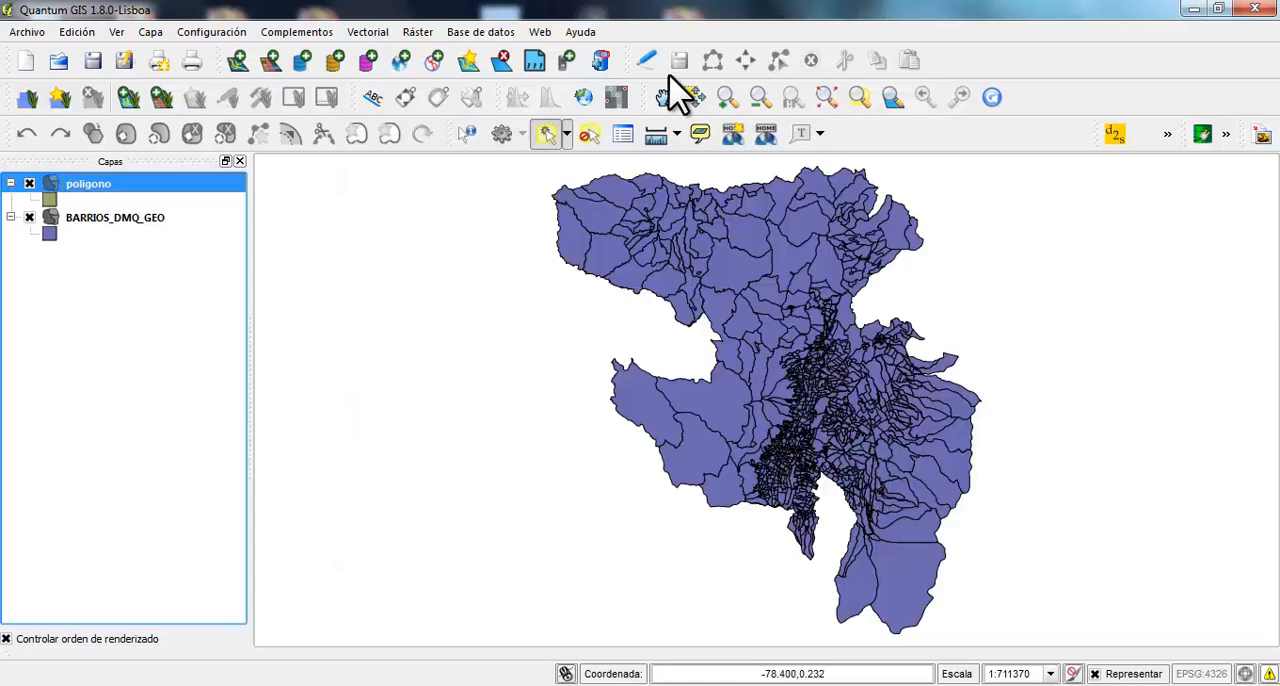
Digitize a four-vertex polygon in the poligono layer across the middle of BARRIOS_DMQ_GEO, and save the layer edits
click(645, 62)
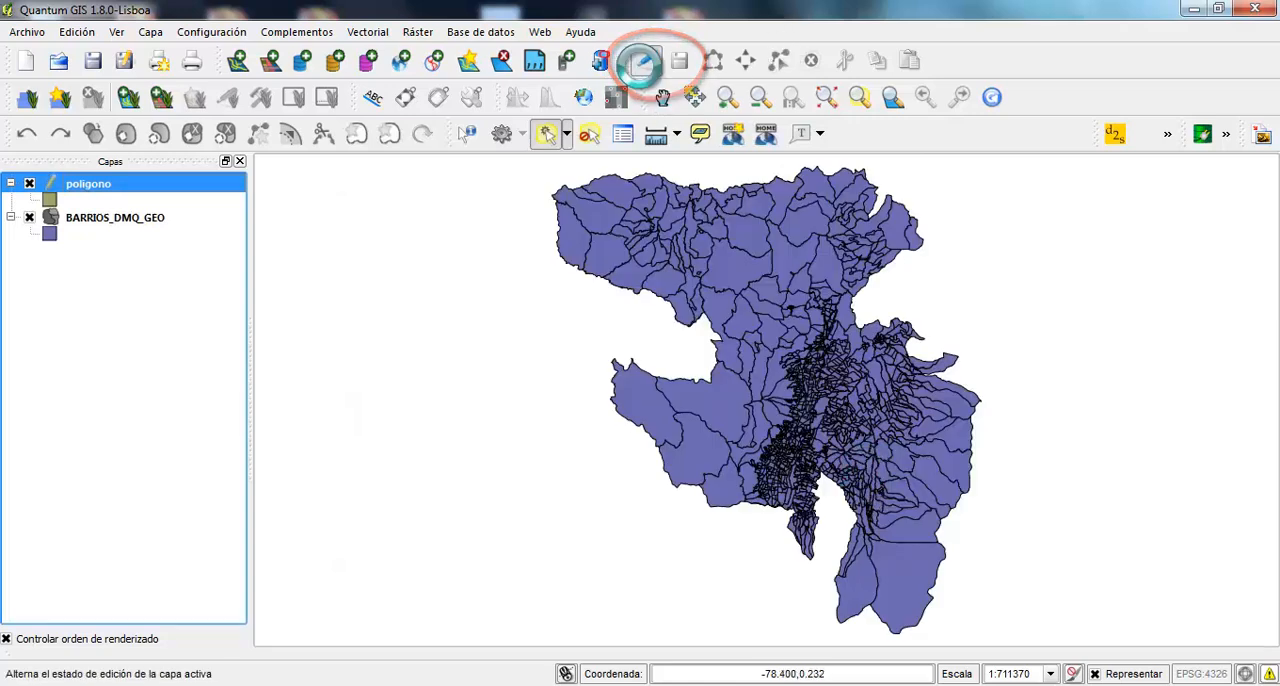
click(713, 61)
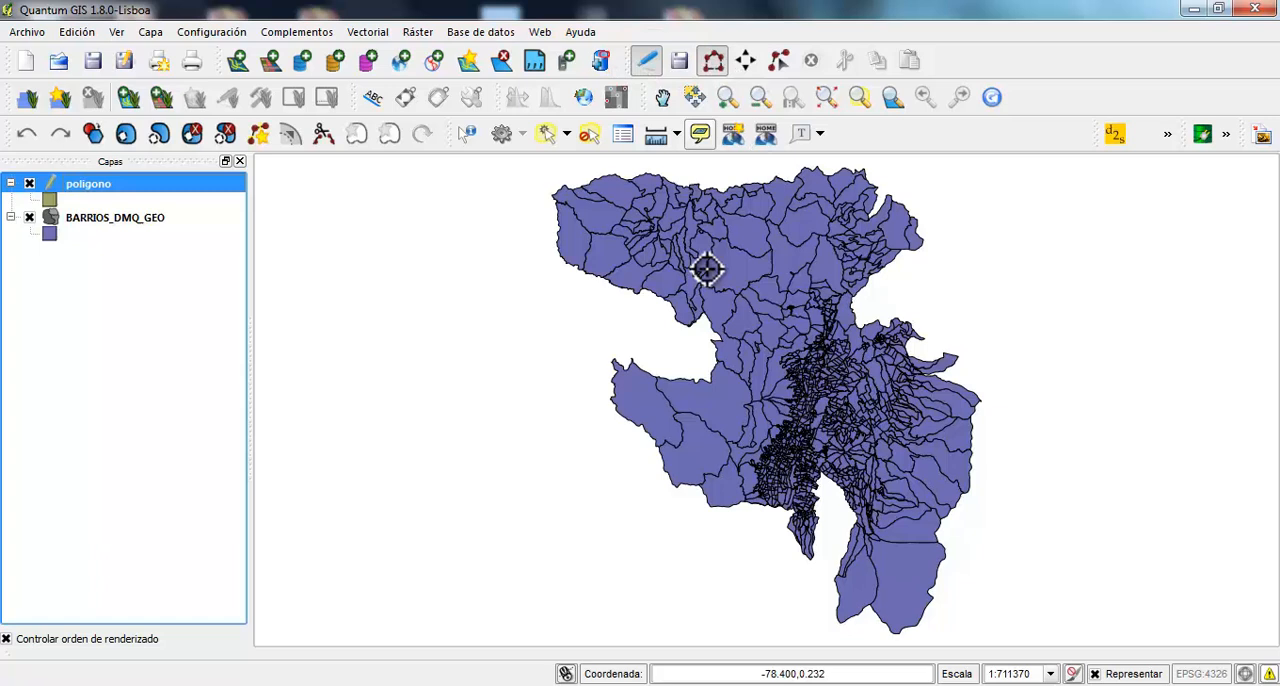
click(621, 303)
click(977, 295)
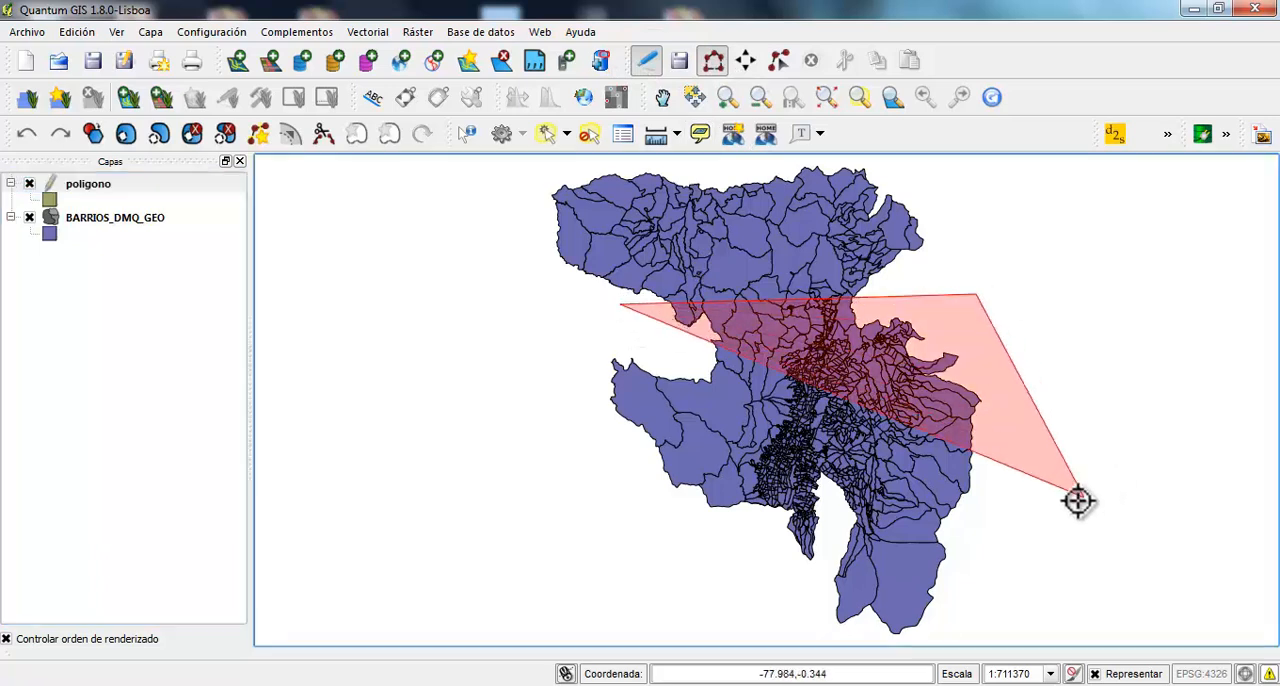
click(1057, 516)
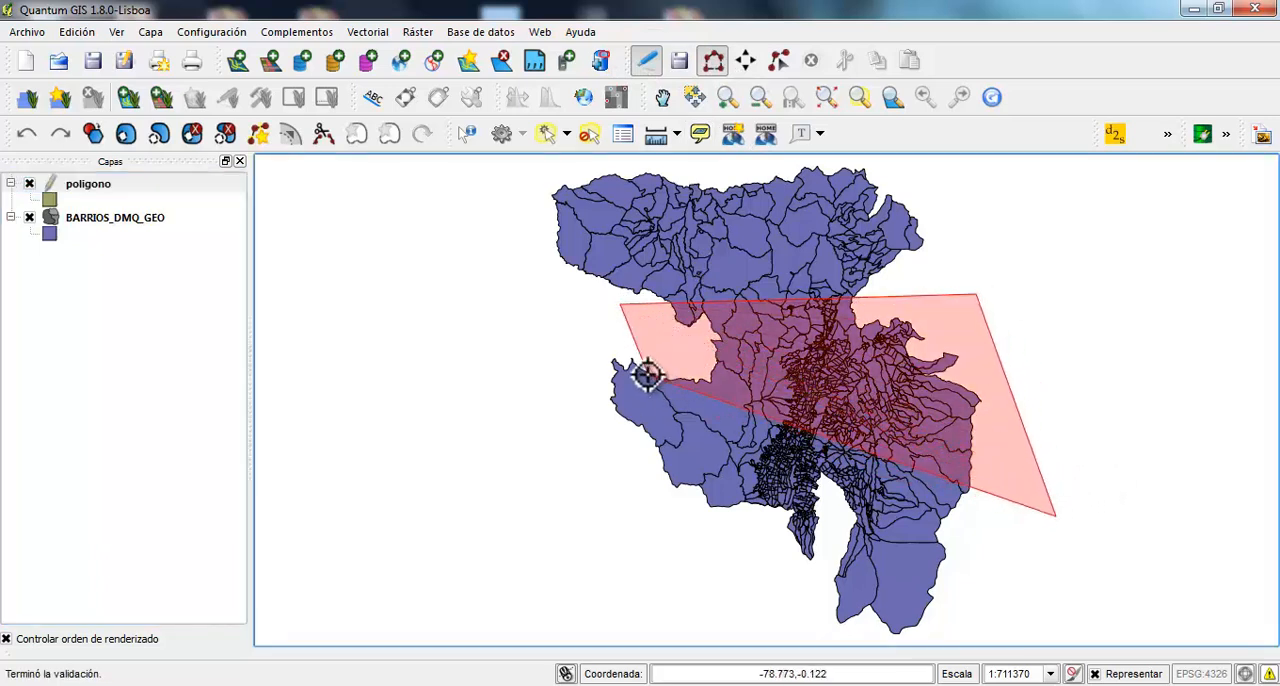
right_click(640, 352)
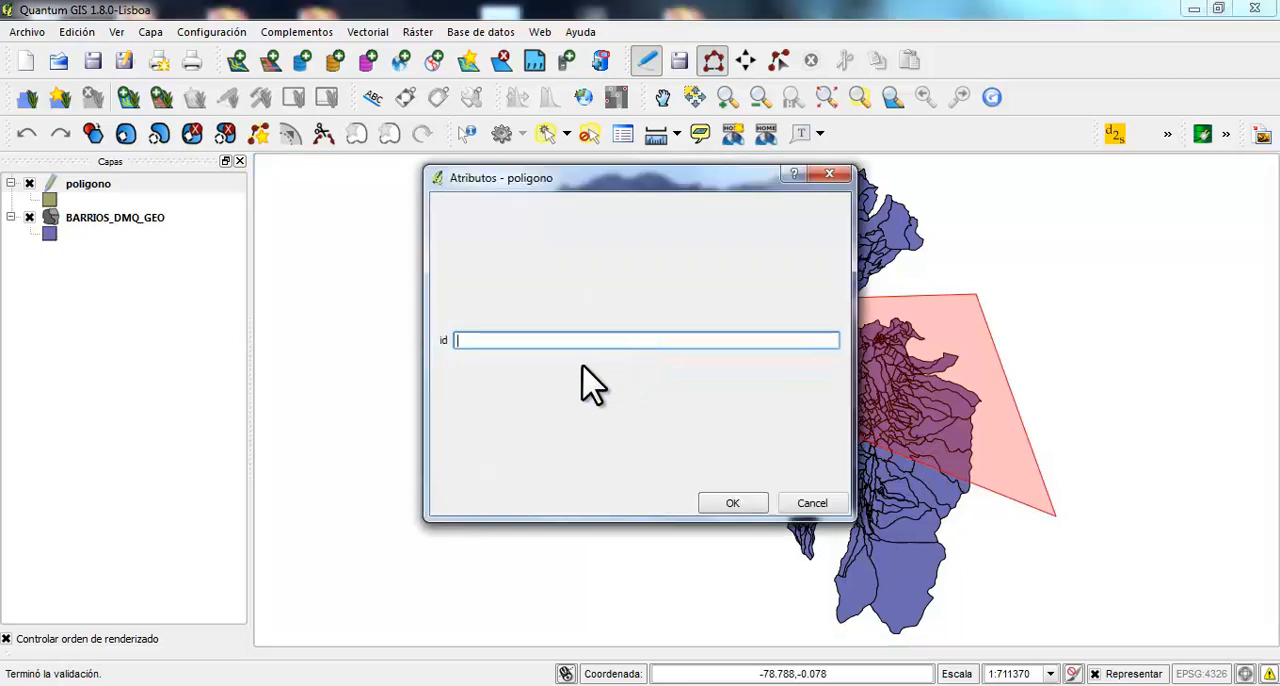
click(722, 505)
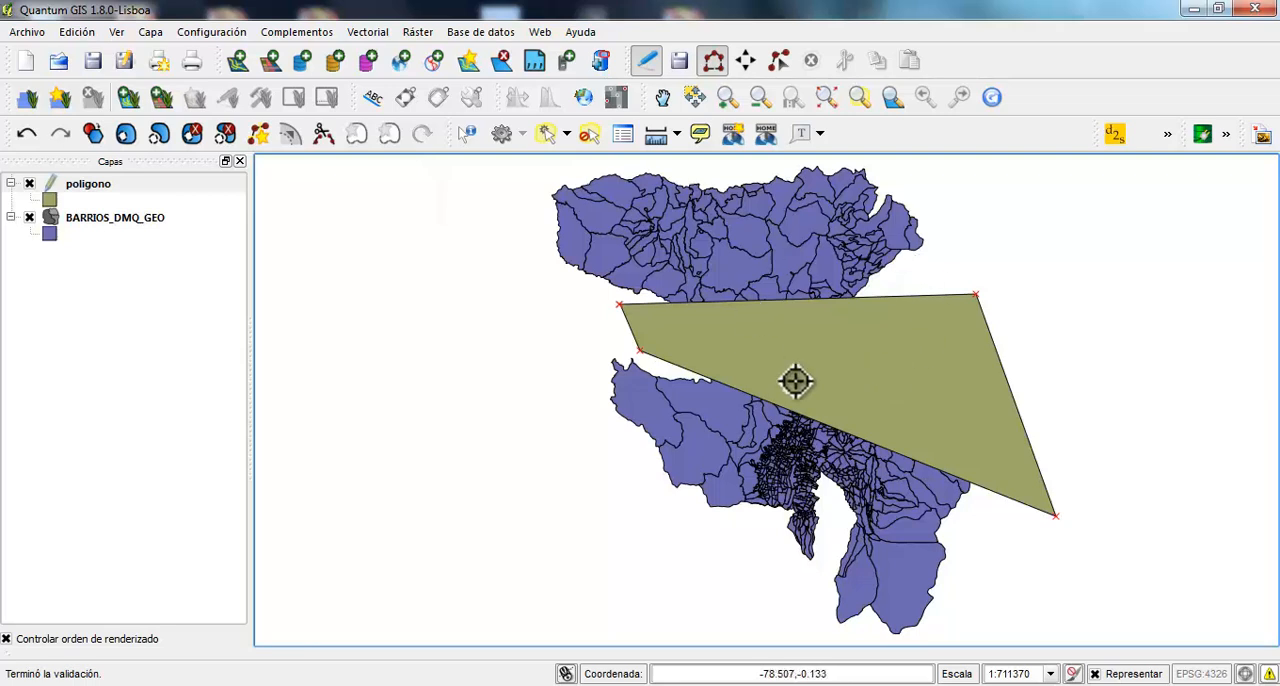
click(646, 61)
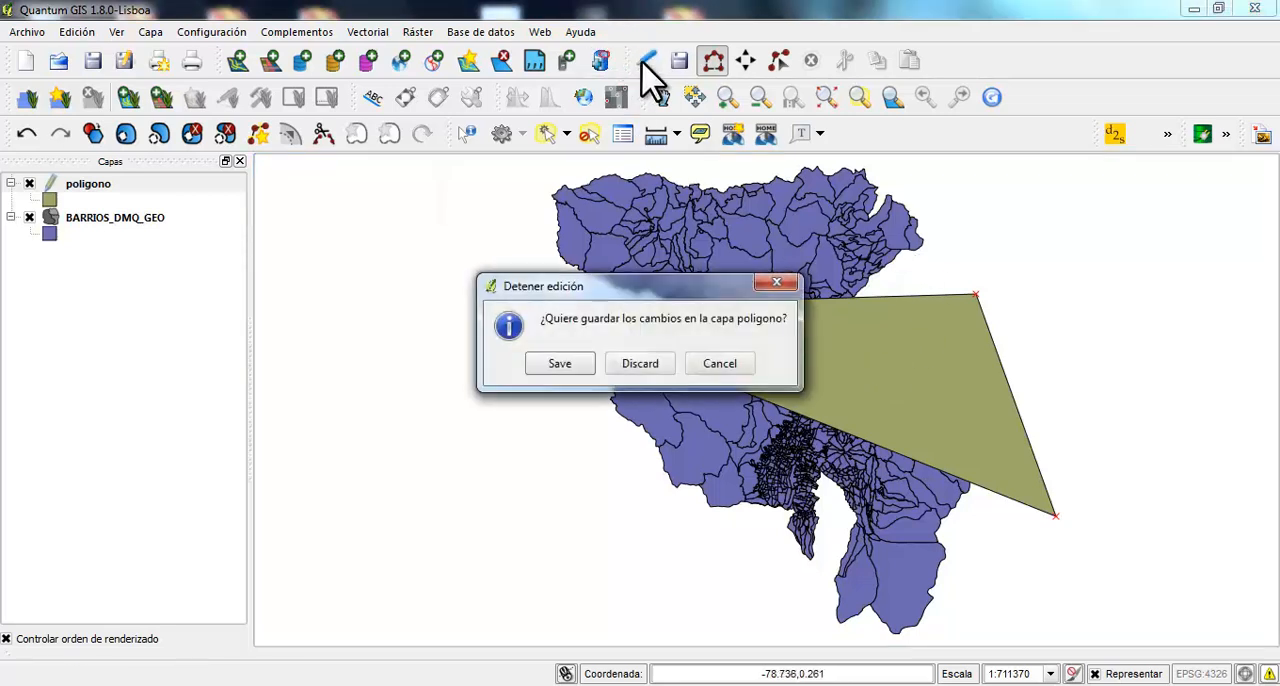
click(556, 363)
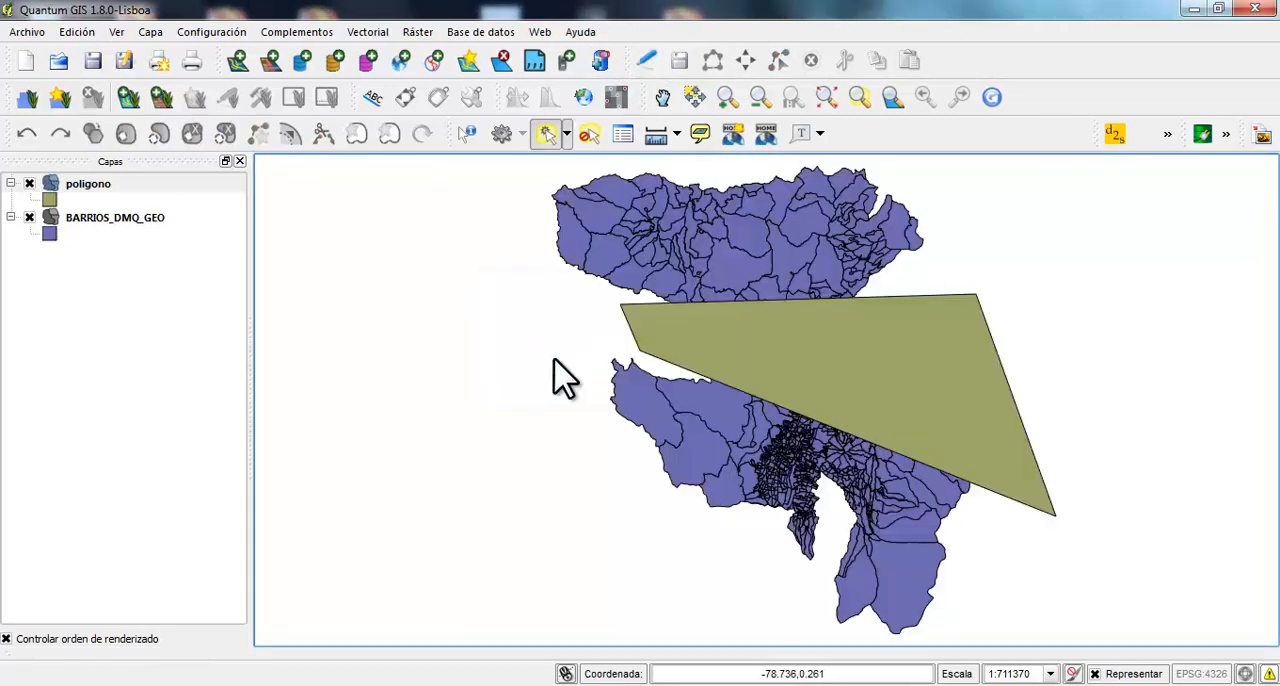
Set up a Difference geoprocess with BARRIOS_DMQ_GEO as the input layer and poligono as the difference layer
click(367, 32)
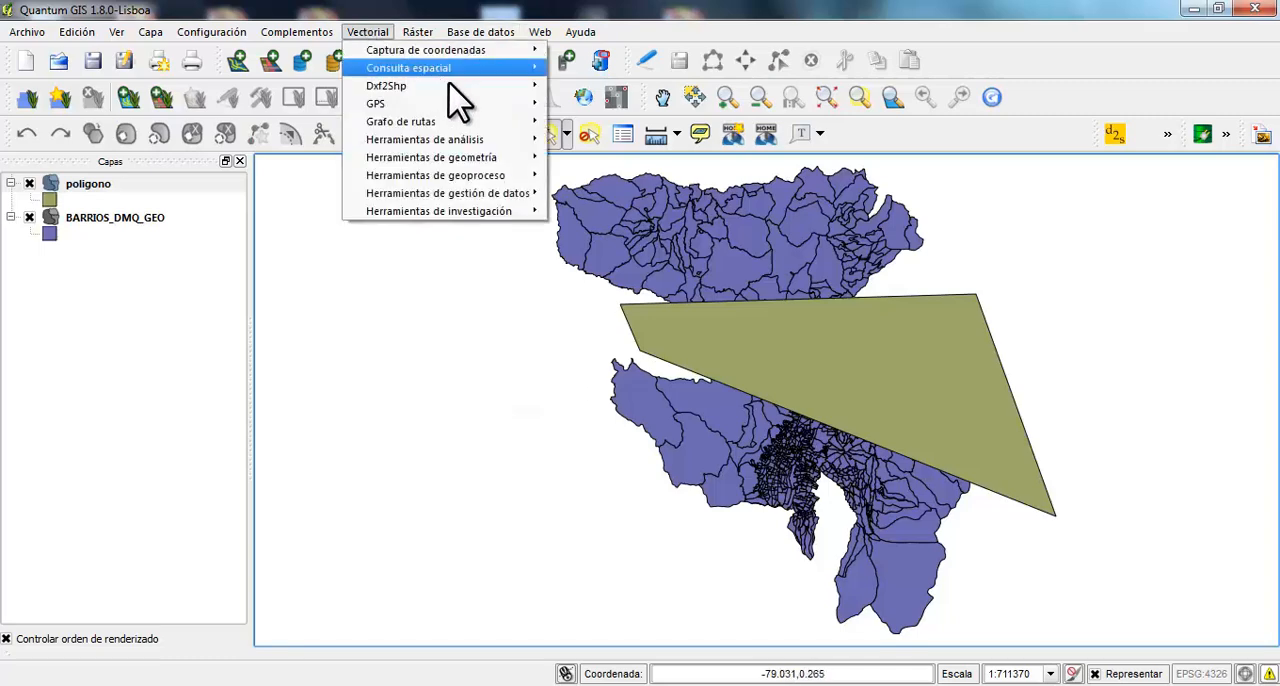
mouse_move(479, 196)
mouse_move(500, 176)
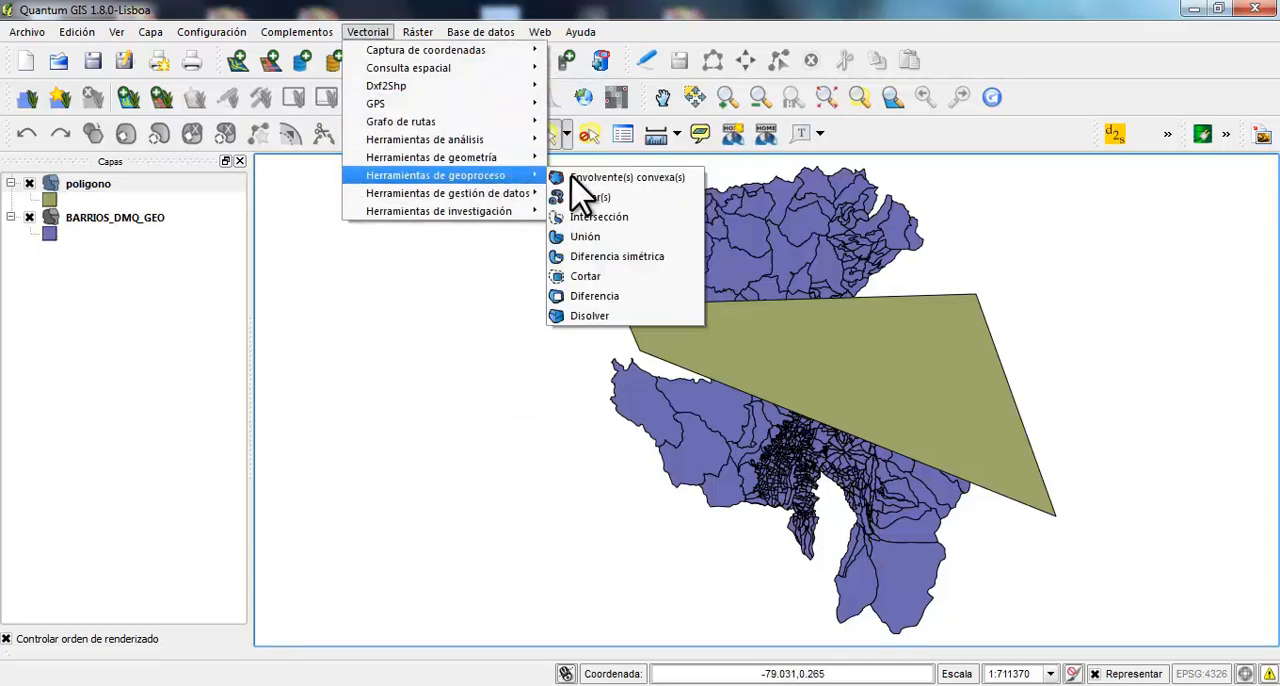
click(638, 290)
drag(630, 222, 300, 206)
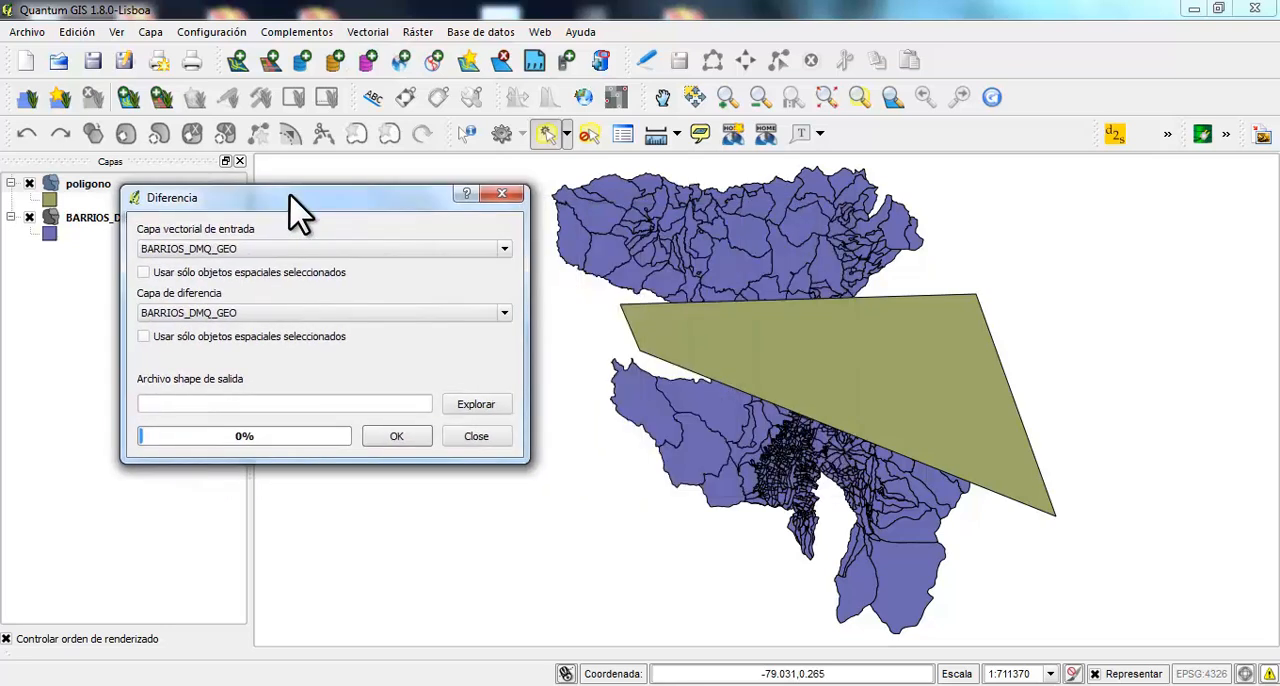
click(300, 250)
click(300, 265)
click(347, 316)
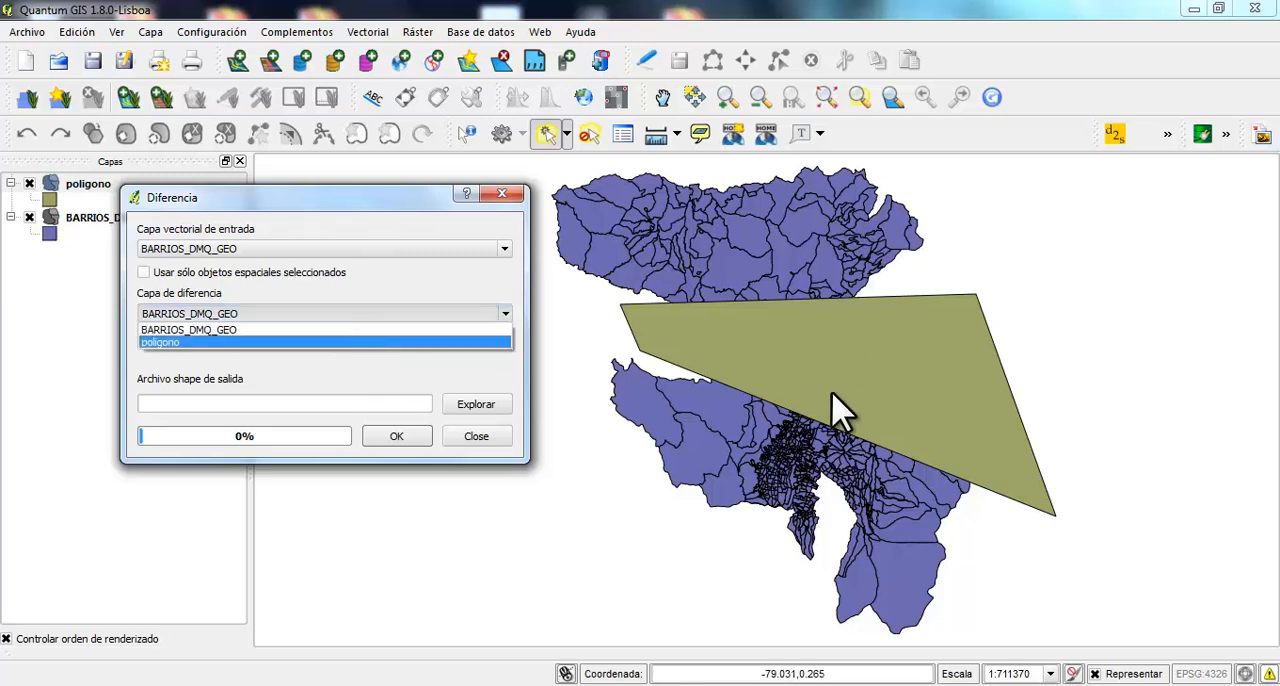
click(468, 343)
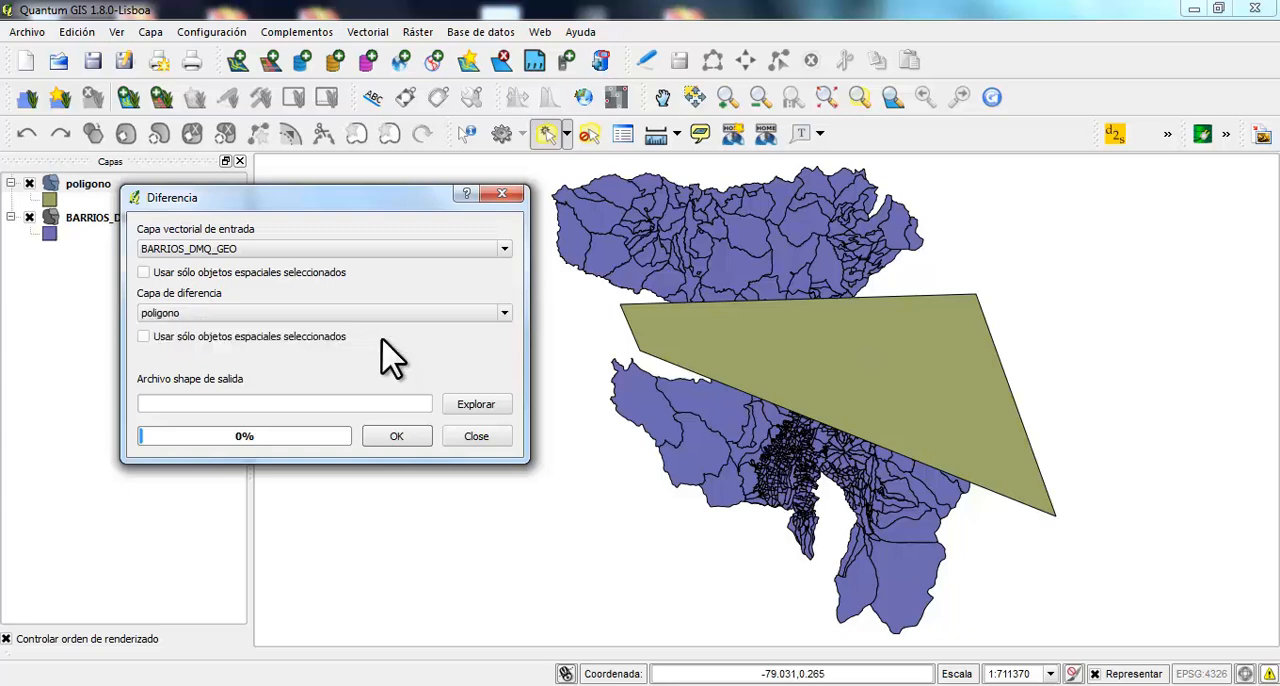
Run the difference with output Diferencia.shp in the Interseccion de lineas folder, add the result to the project, and close the dialog
click(470, 410)
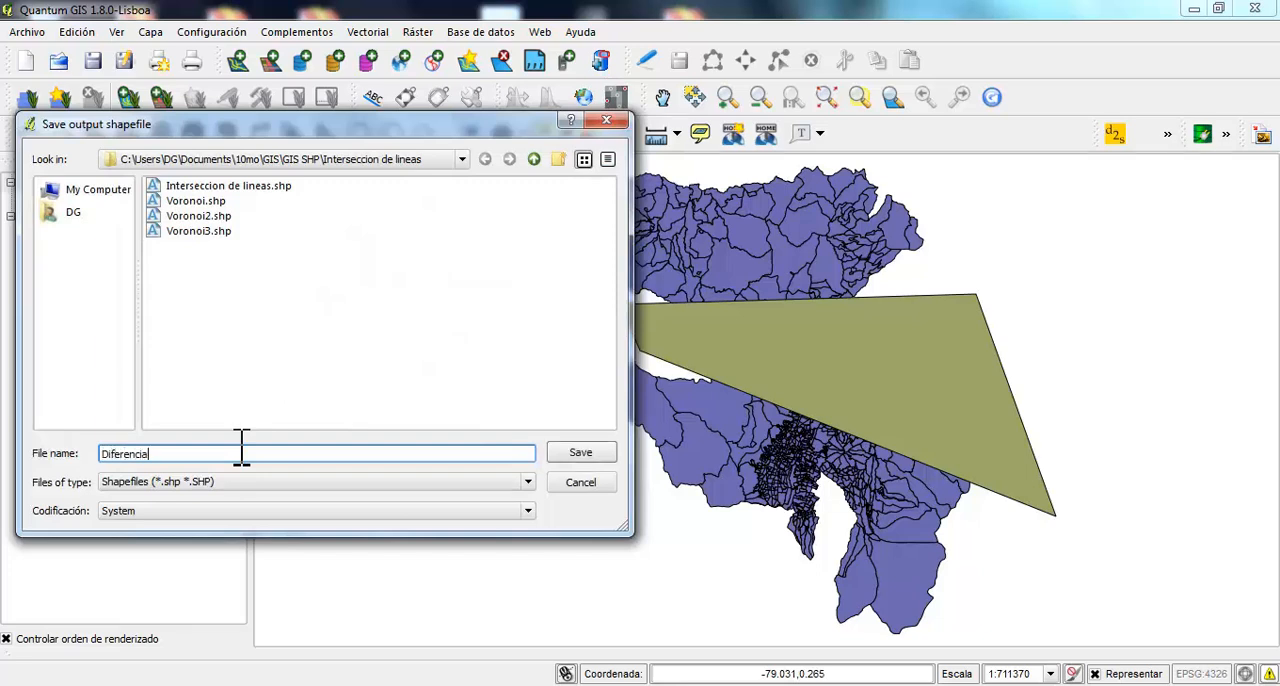
click(568, 455)
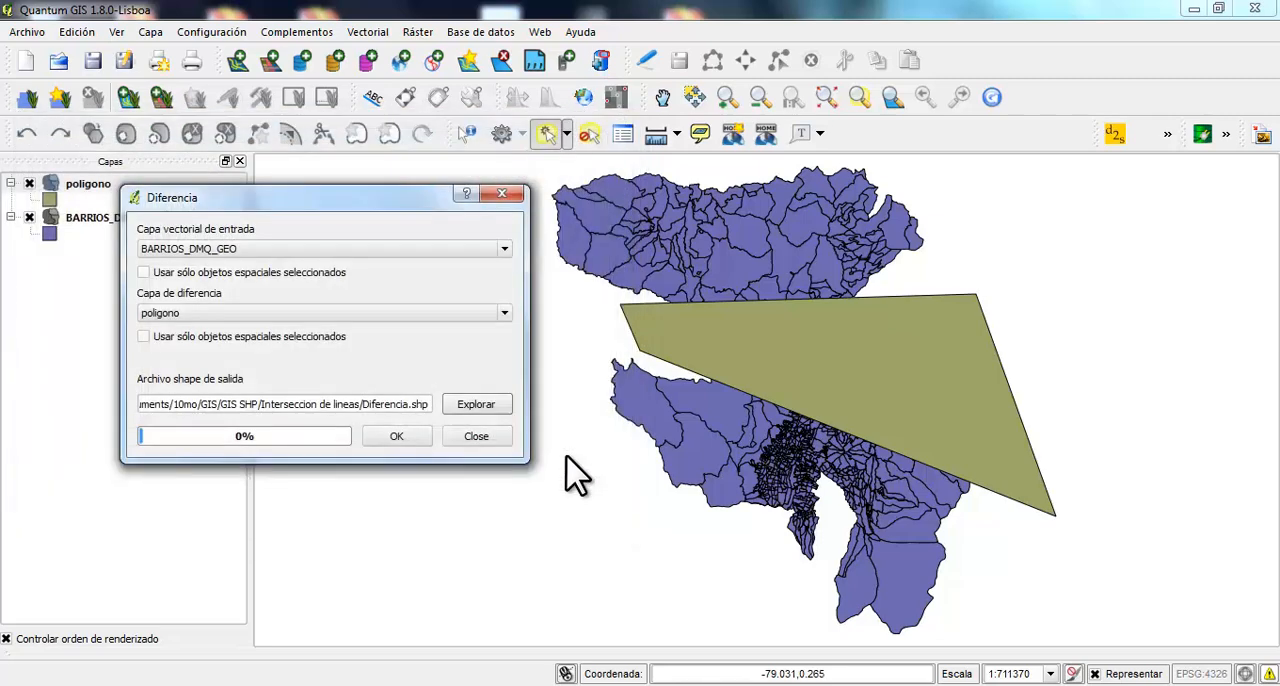
click(392, 438)
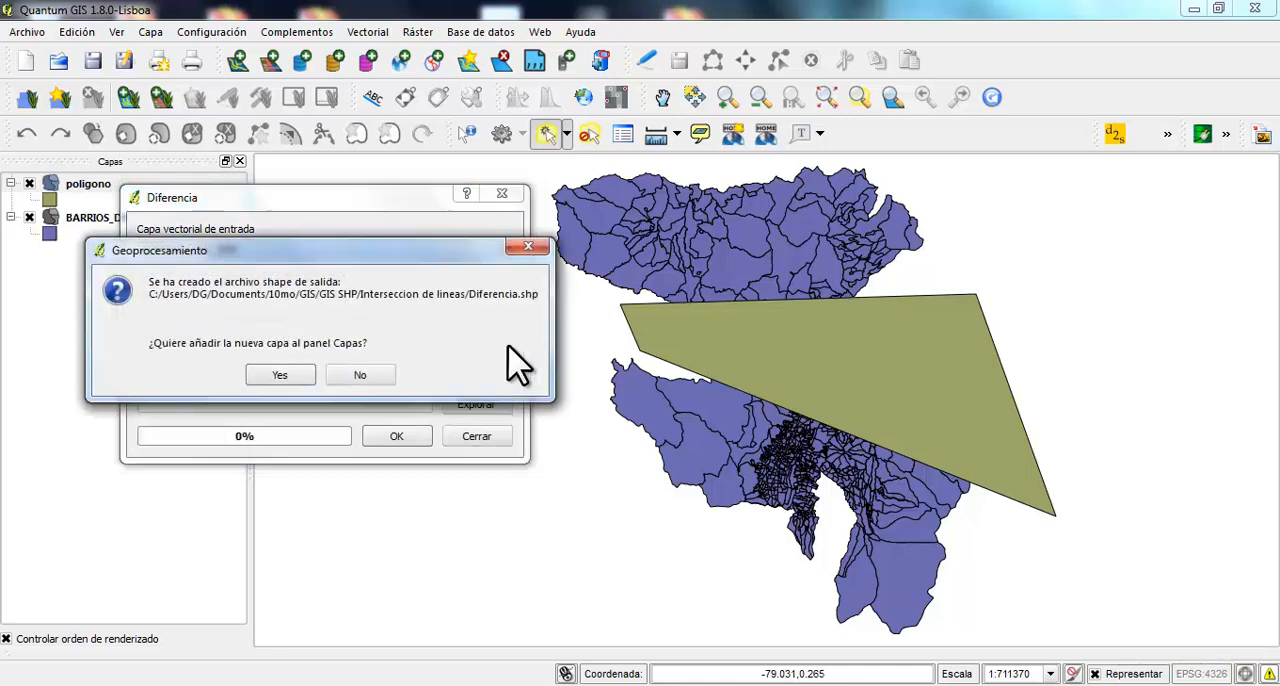
click(270, 375)
click(474, 437)
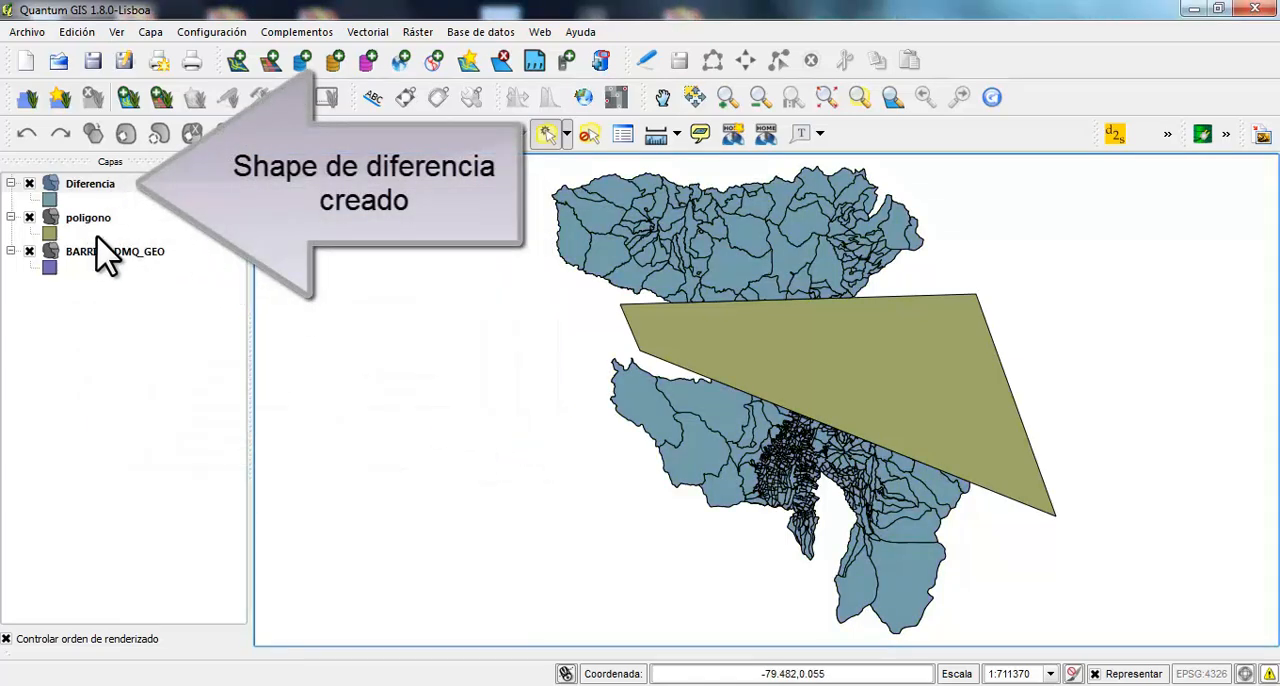
Inspect the Diferencia layer with poligono and BARRIOS_DMQ_GEO hidden, and switch the display back to those two layers with Diferencia hidden
click(29, 217)
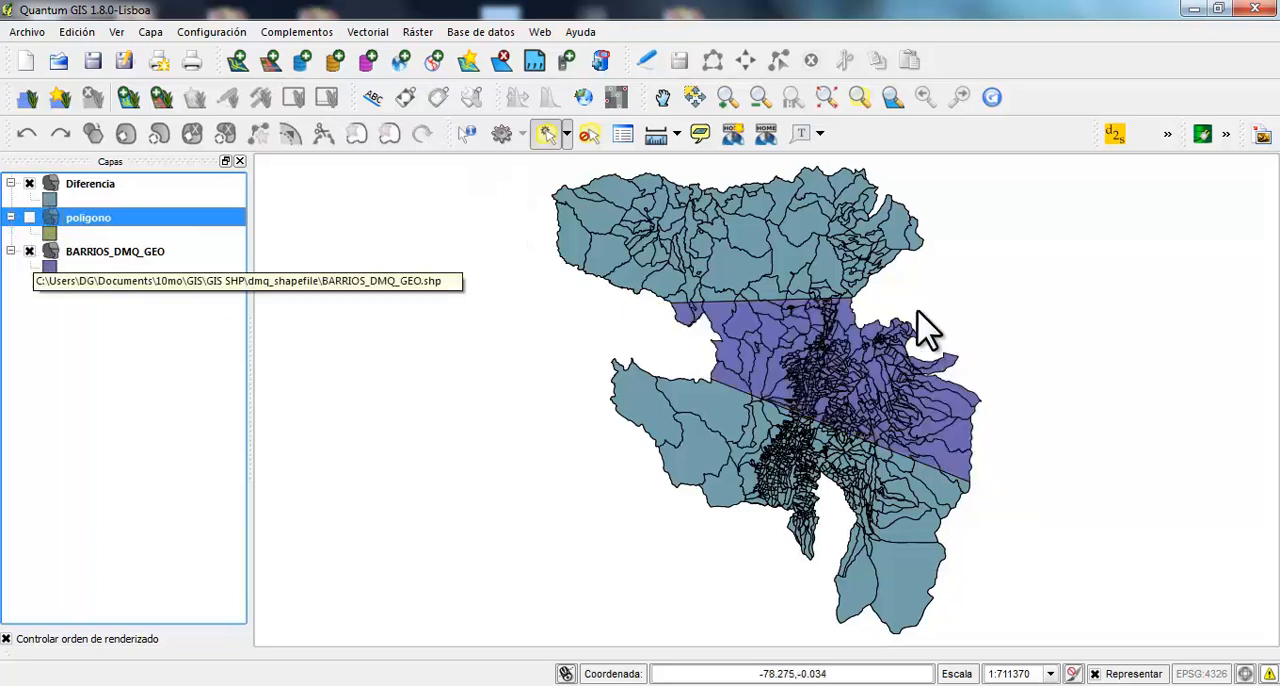
click(29, 251)
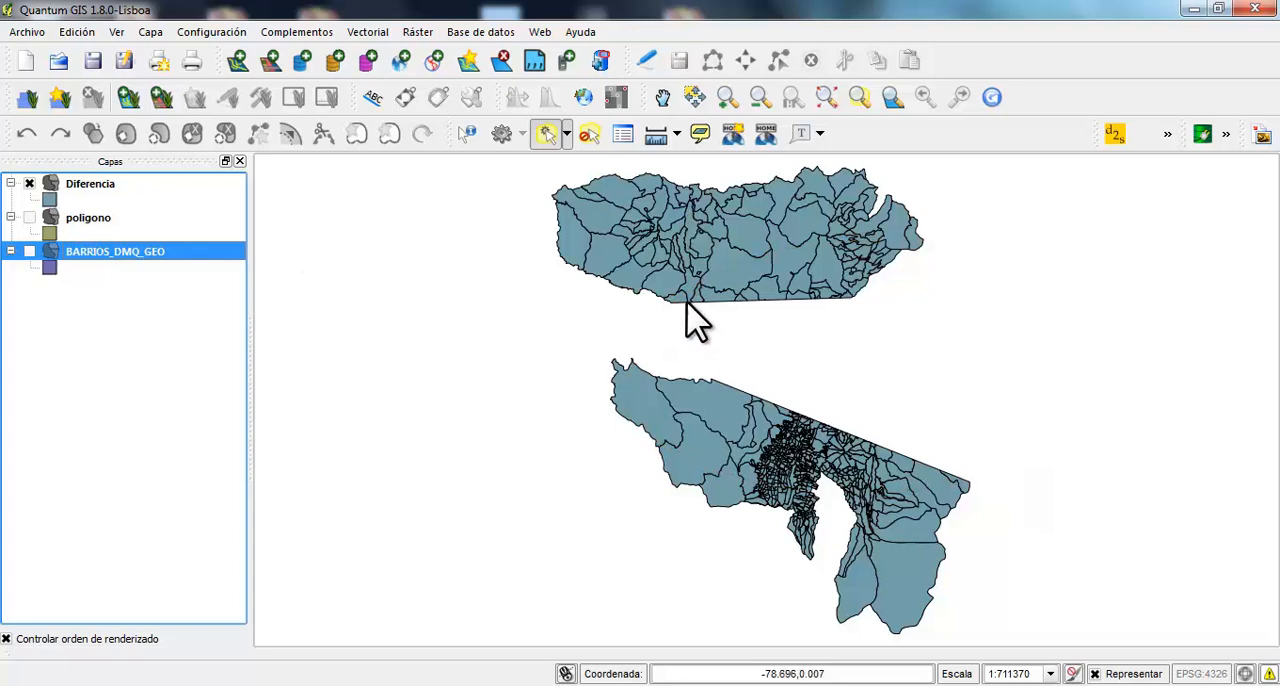
click(29, 218)
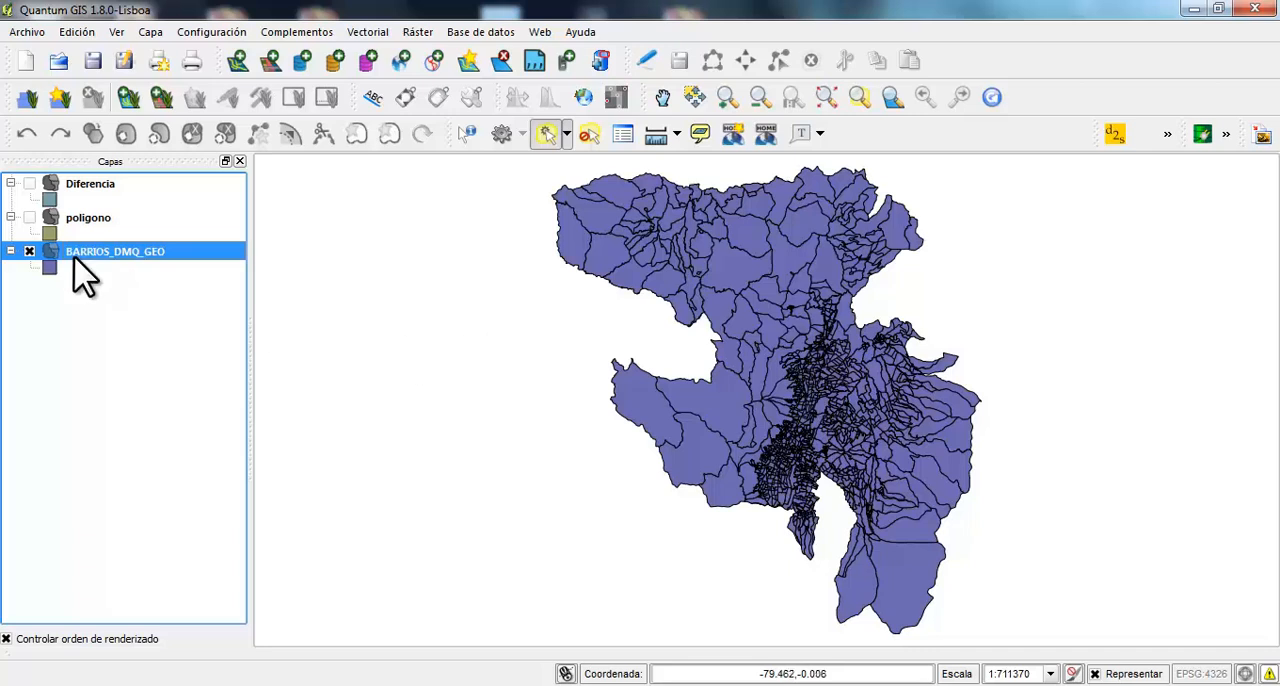
click(29, 218)
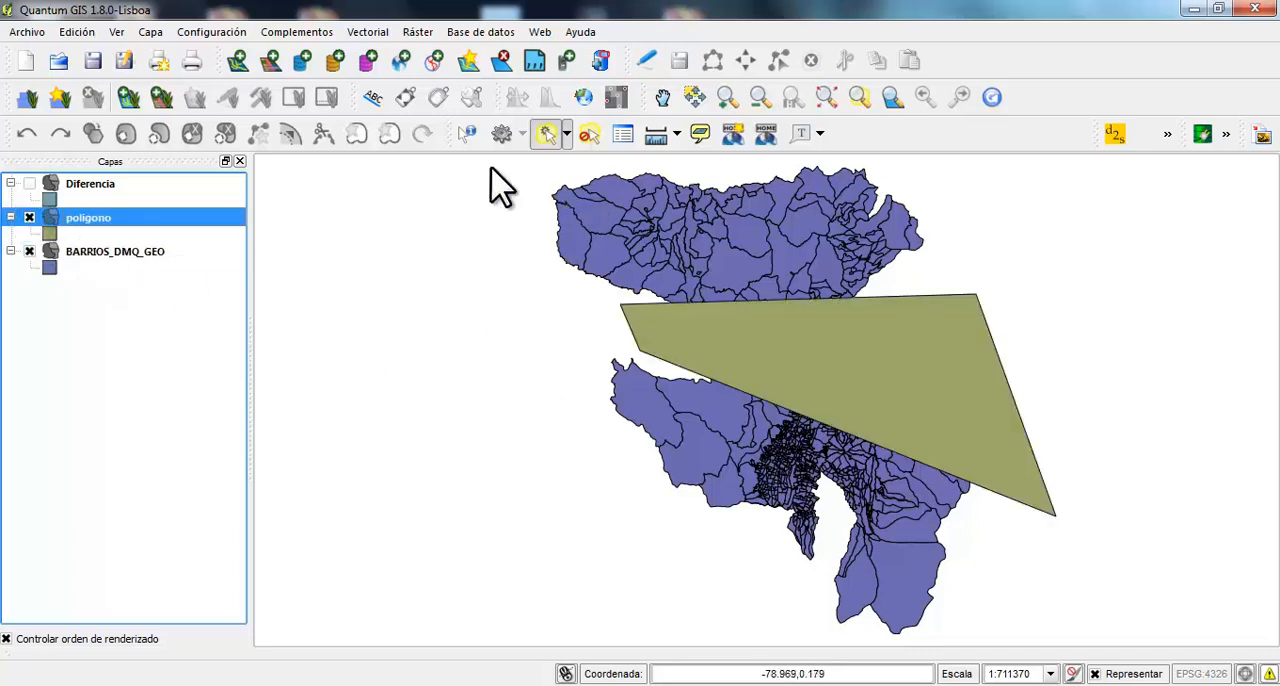
Set up a symmetric difference geoprocess with BARRIOS_DMQ_GEO as the input layer and poligono as the difference layer
click(368, 32)
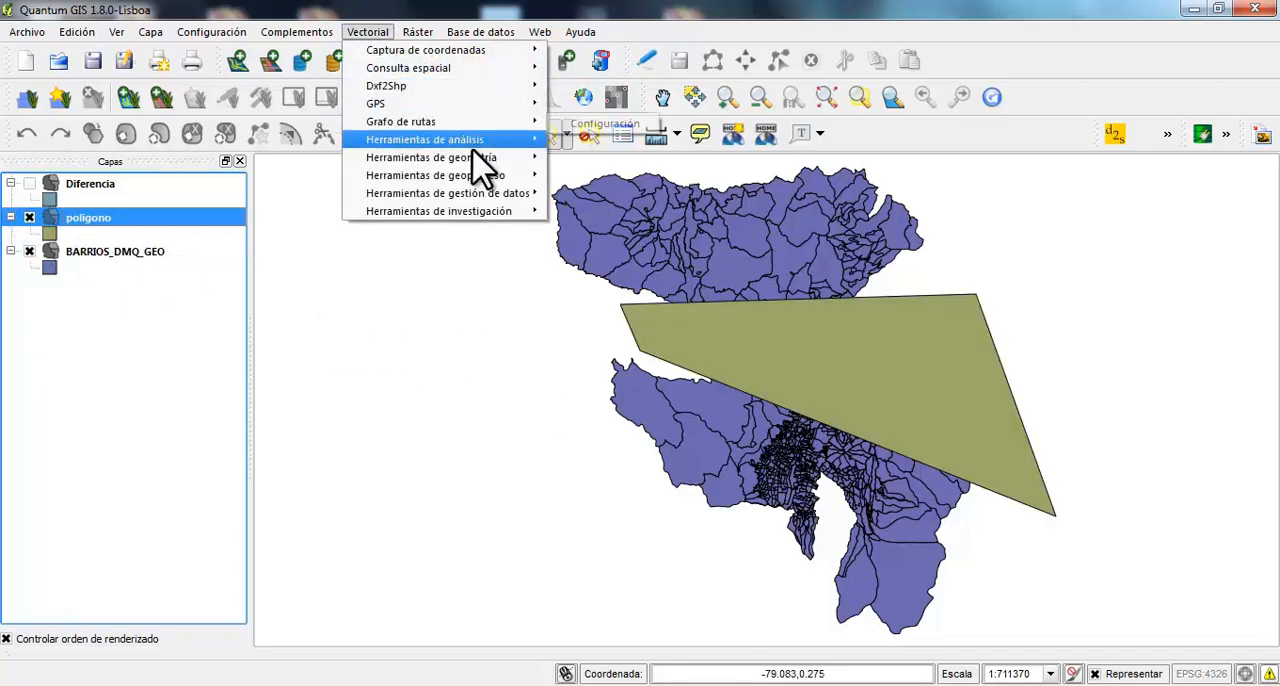
mouse_move(494, 178)
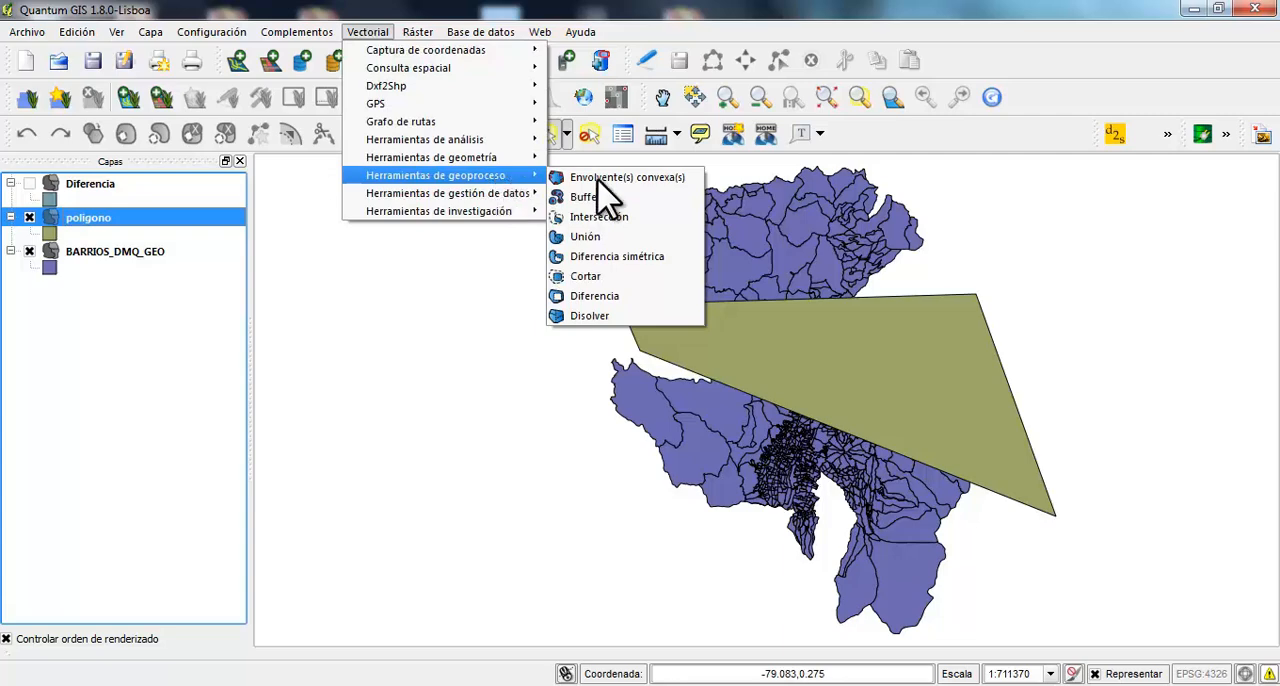
click(675, 258)
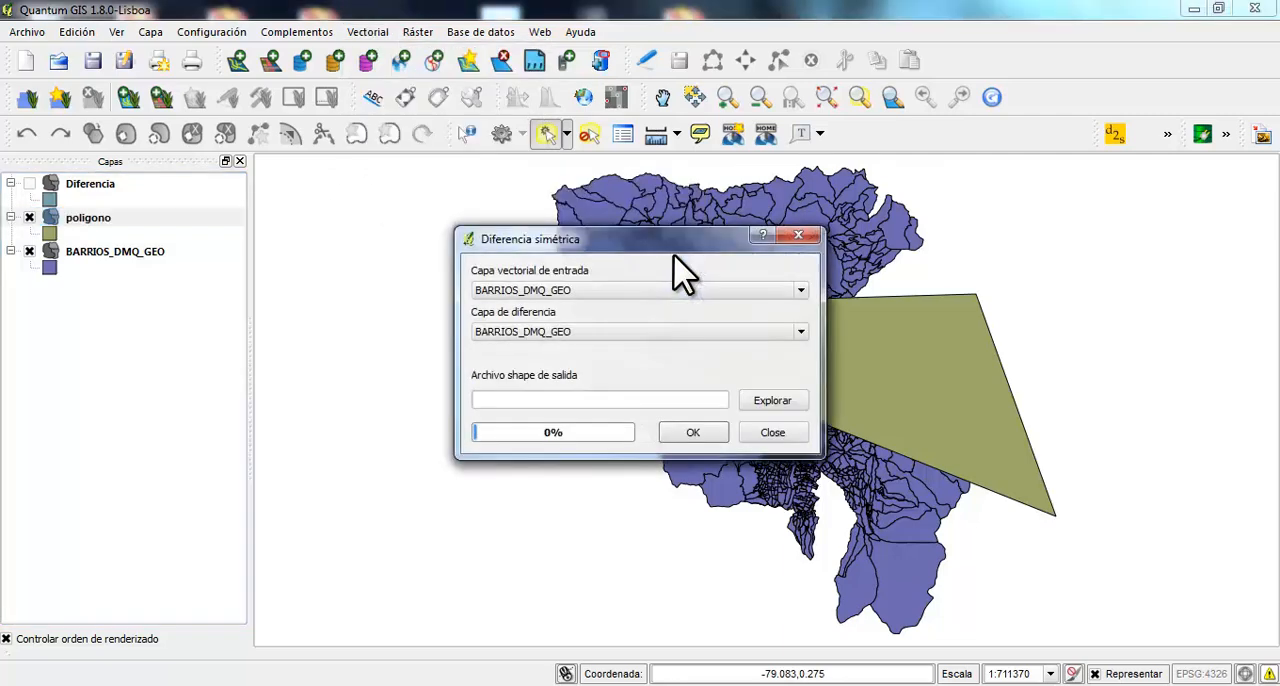
drag(600, 245, 301, 230)
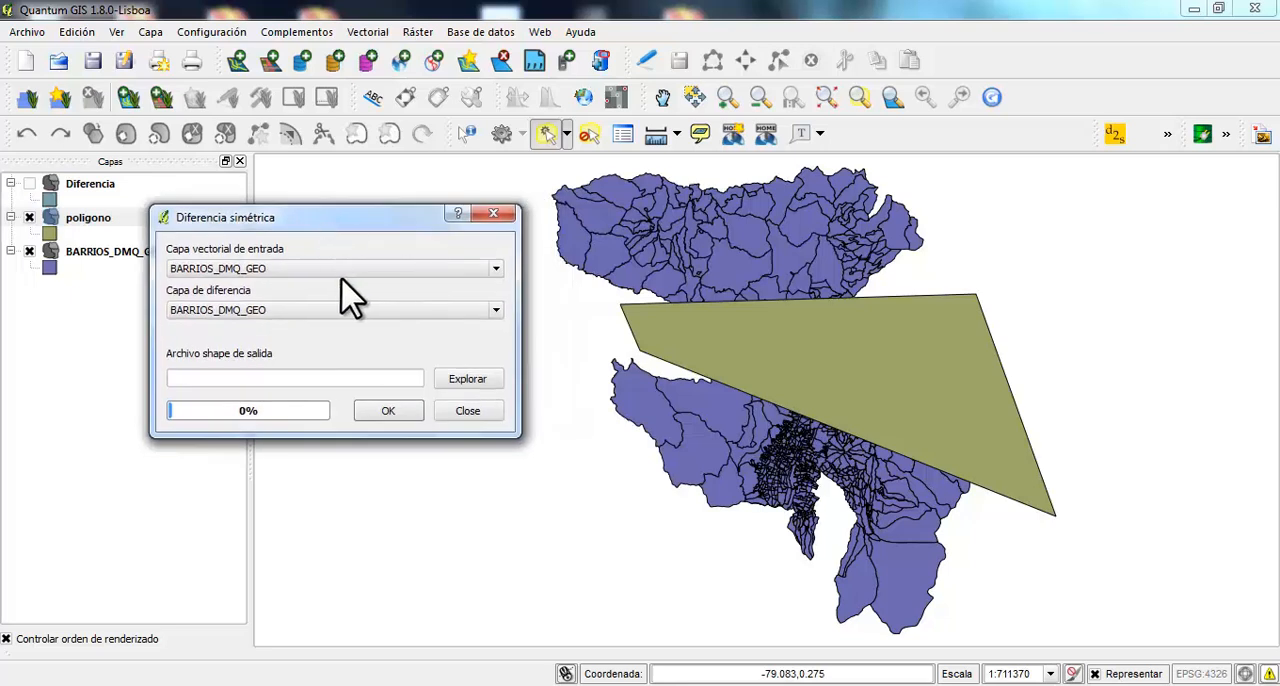
click(496, 268)
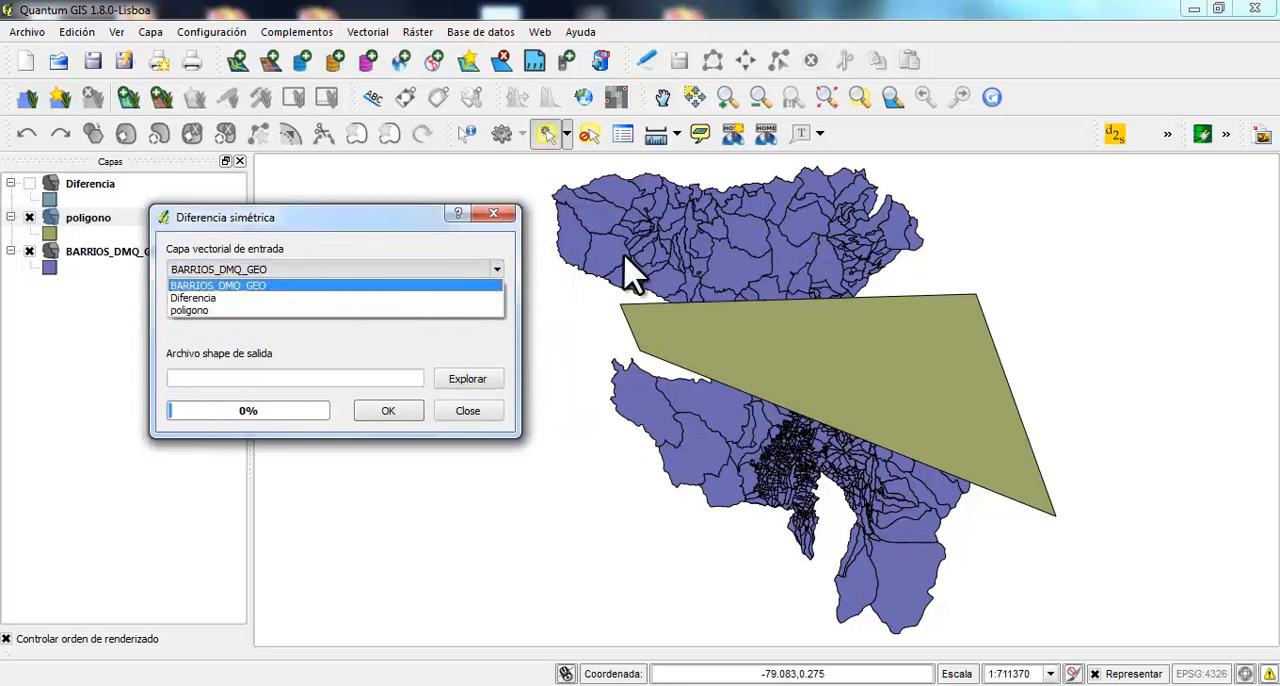
click(235, 285)
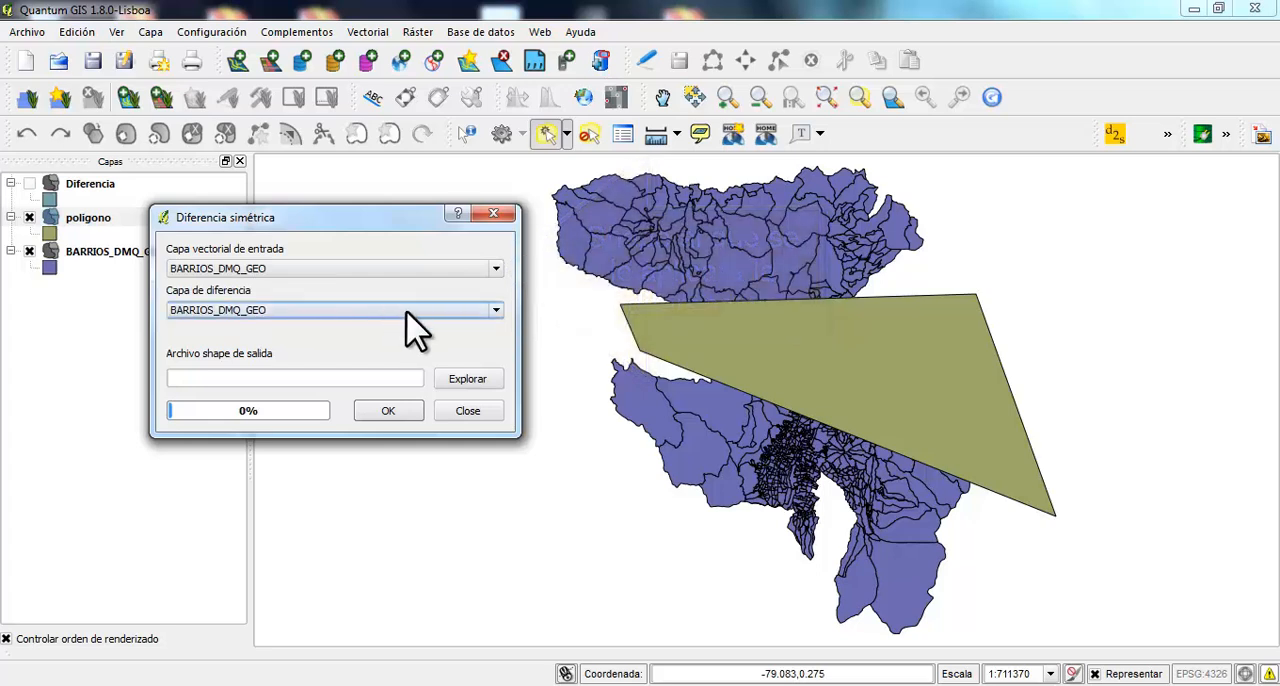
click(492, 313)
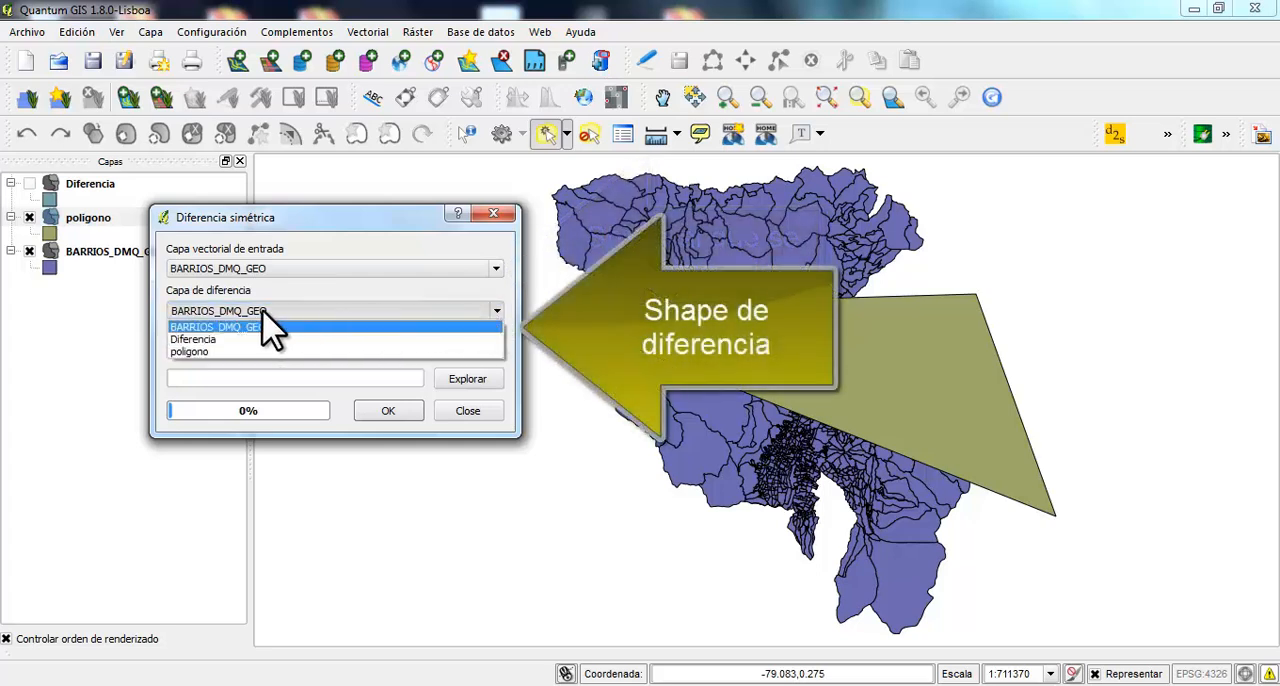
click(212, 353)
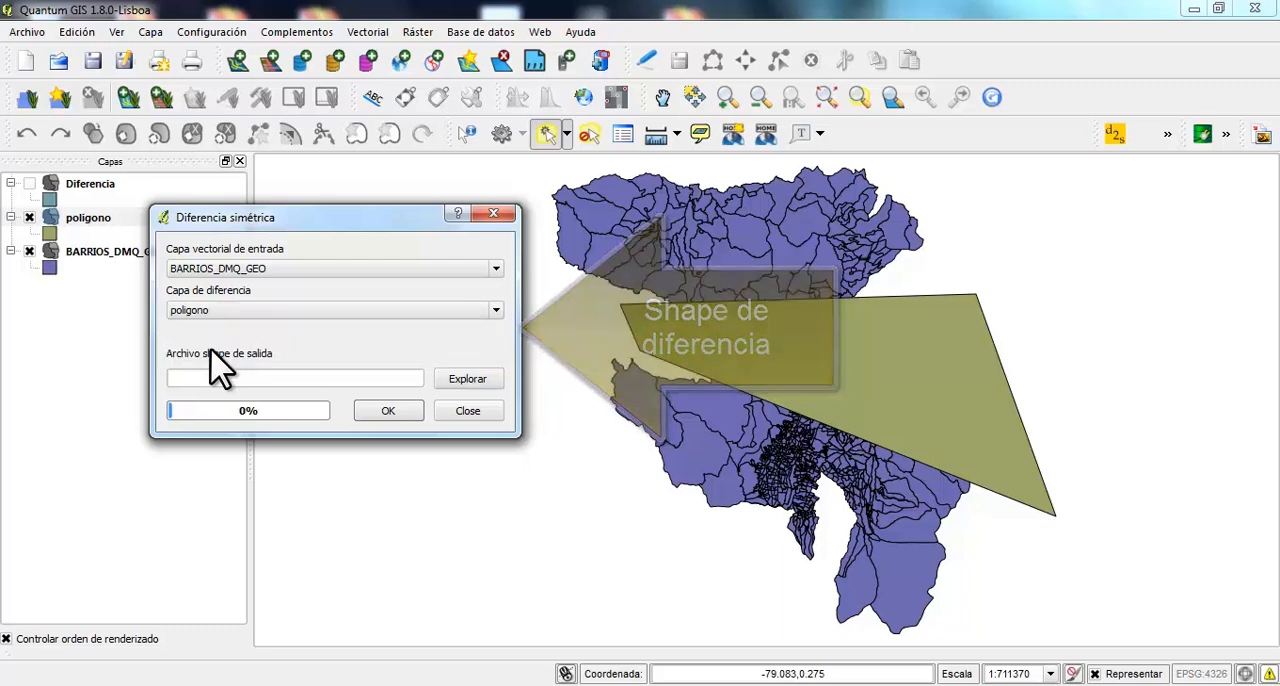
Run the symmetric difference with output dif_simetrica in the Interseccion de lineas folder, add the result to the project, and close the dialog
click(466, 381)
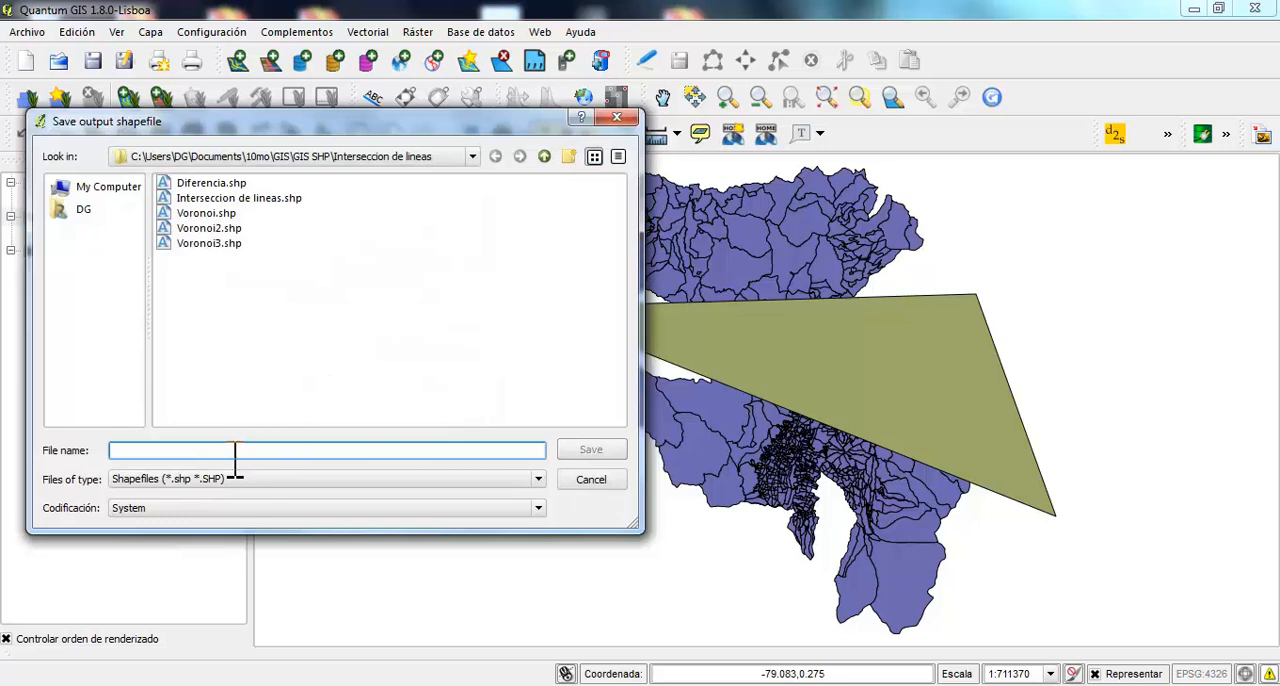
text(dif_)
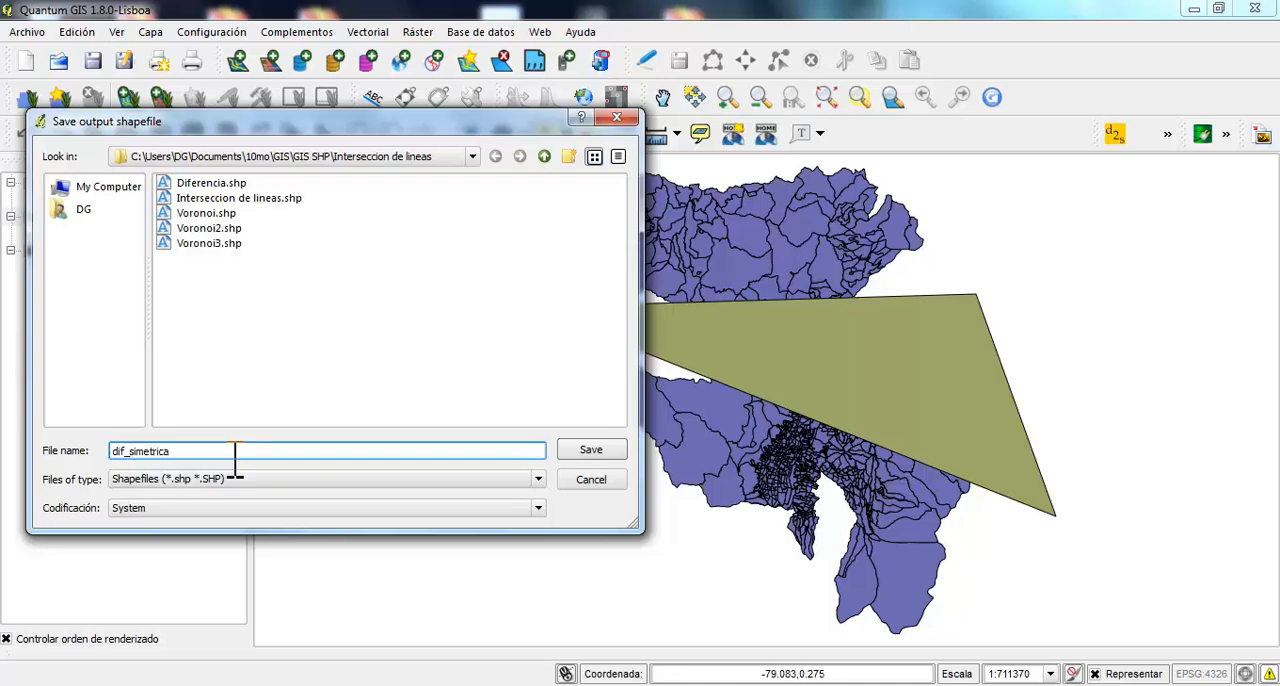
text(simetrica)
click(588, 451)
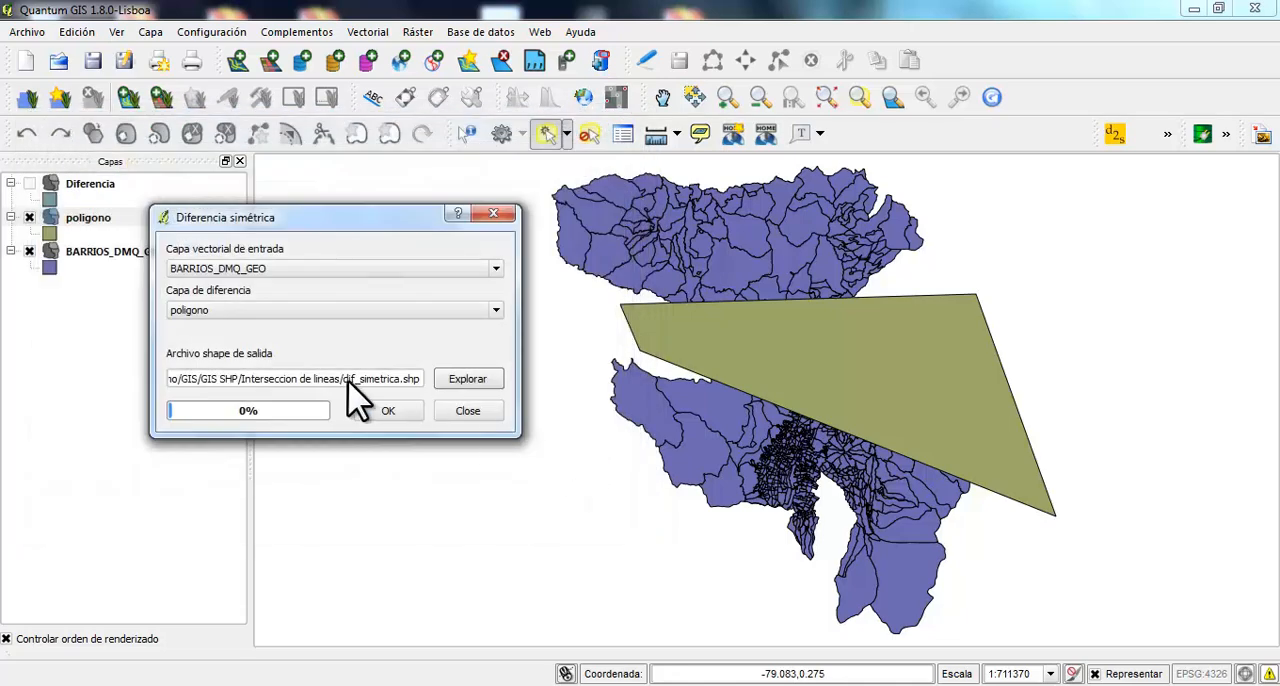
click(390, 414)
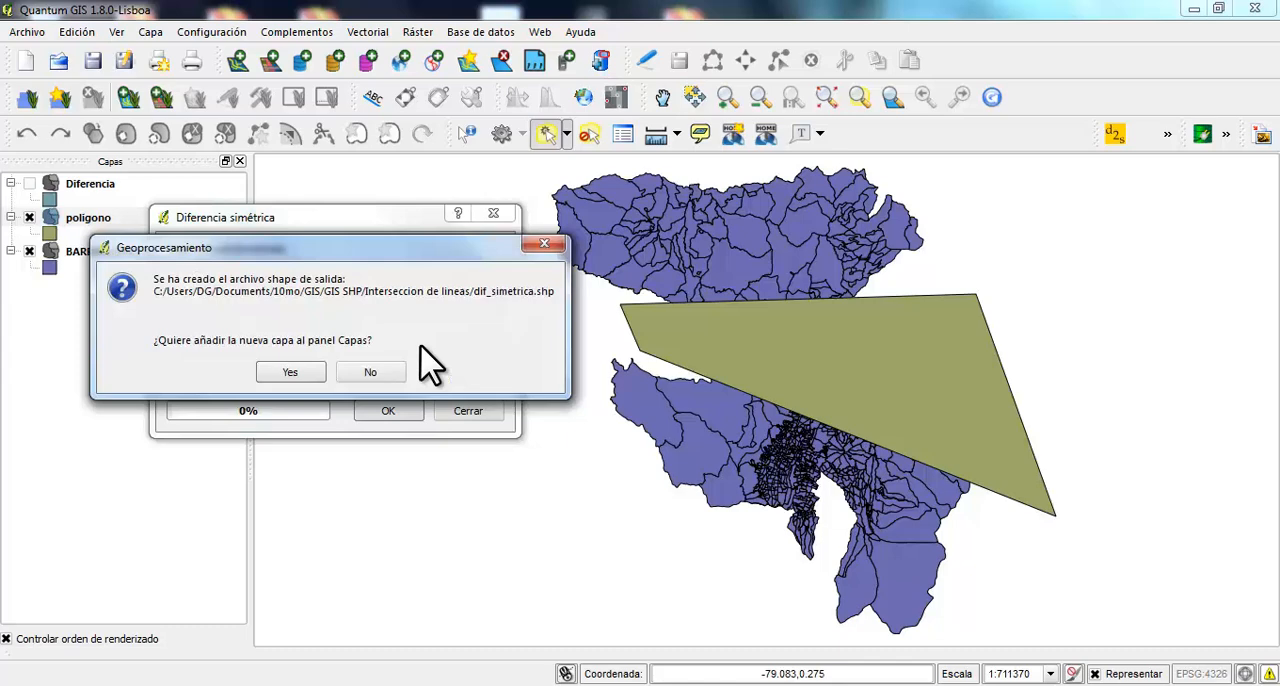
click(290, 372)
click(468, 411)
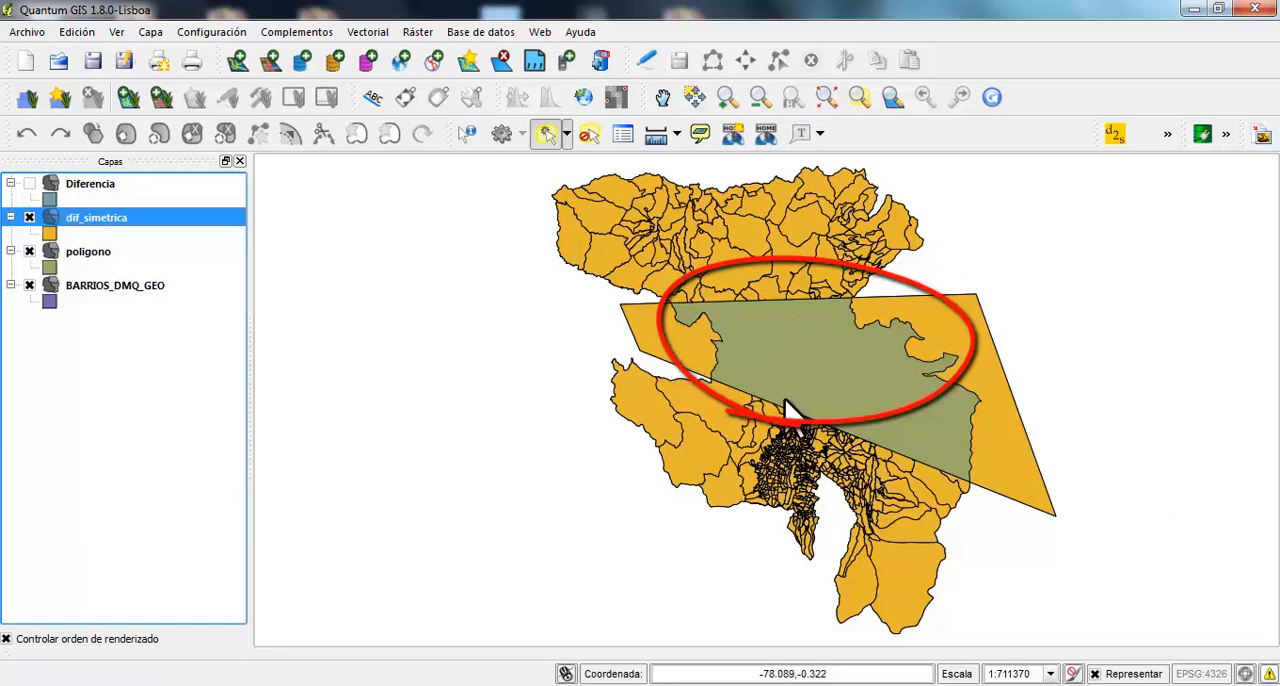
Compare dif_simetrica with poligono and BARRIOS_DMQ_GEO by toggling layer visibility, and hide both source layers at the end
click(28, 219)
click(29, 251)
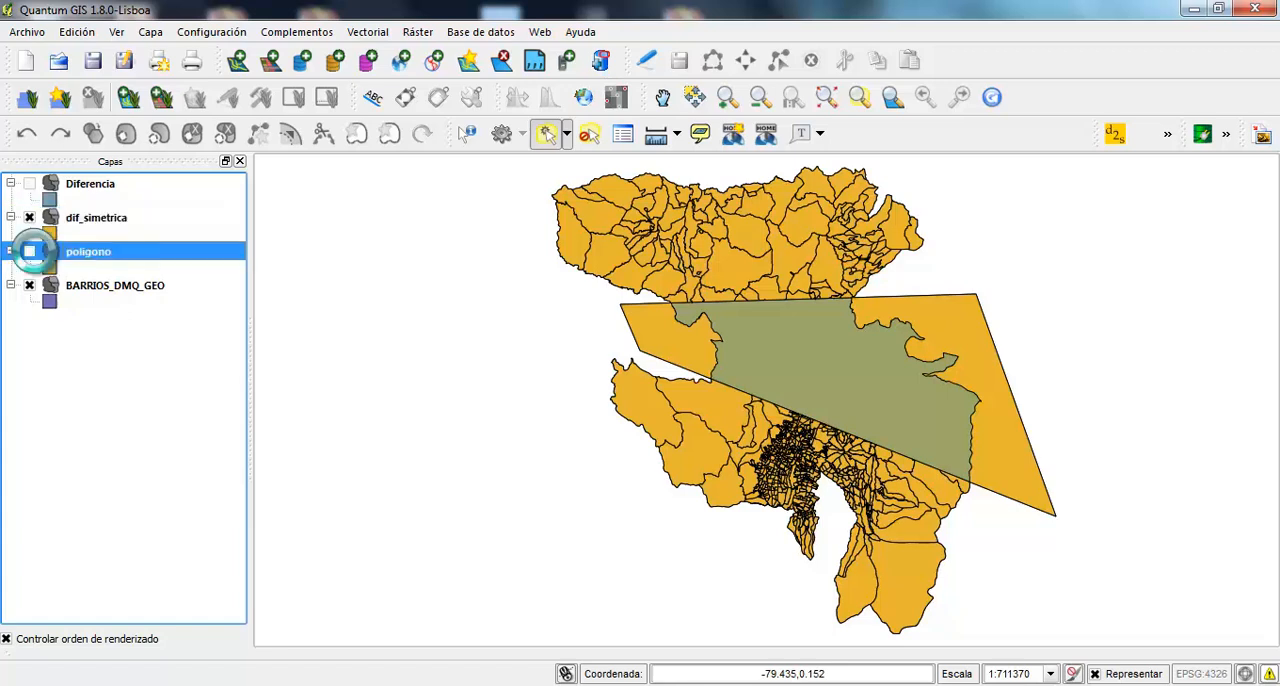
click(29, 286)
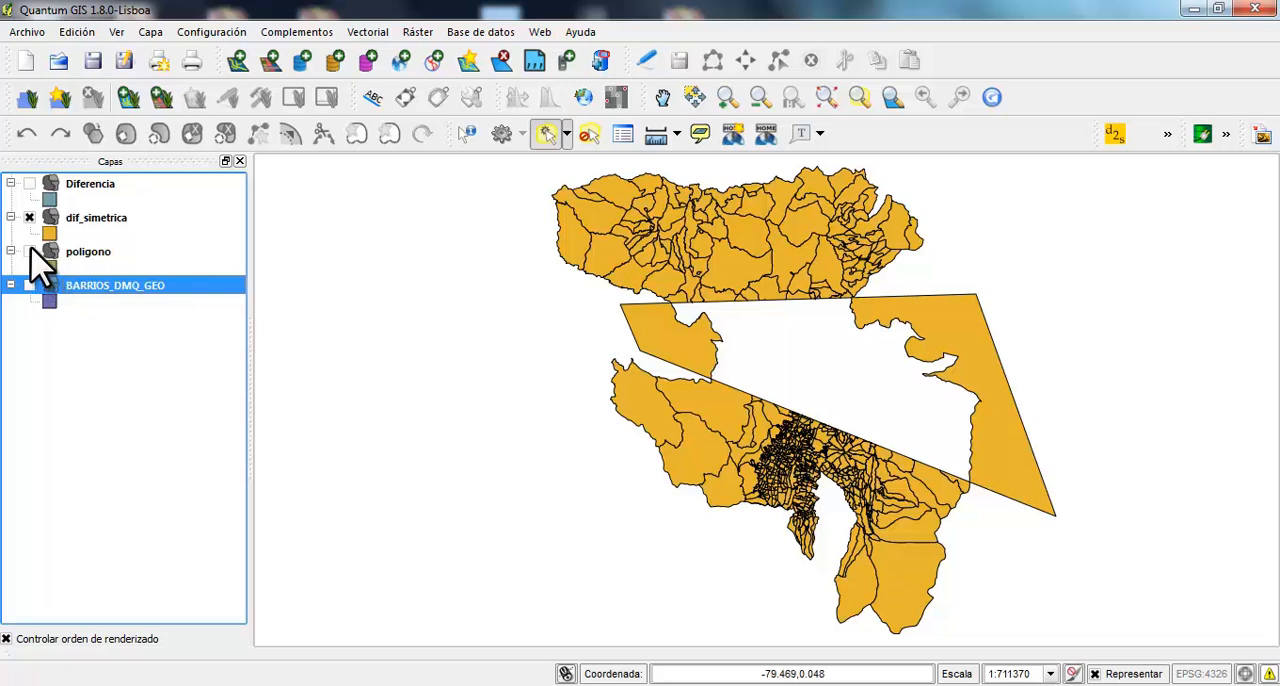
click(30, 251)
click(29, 217)
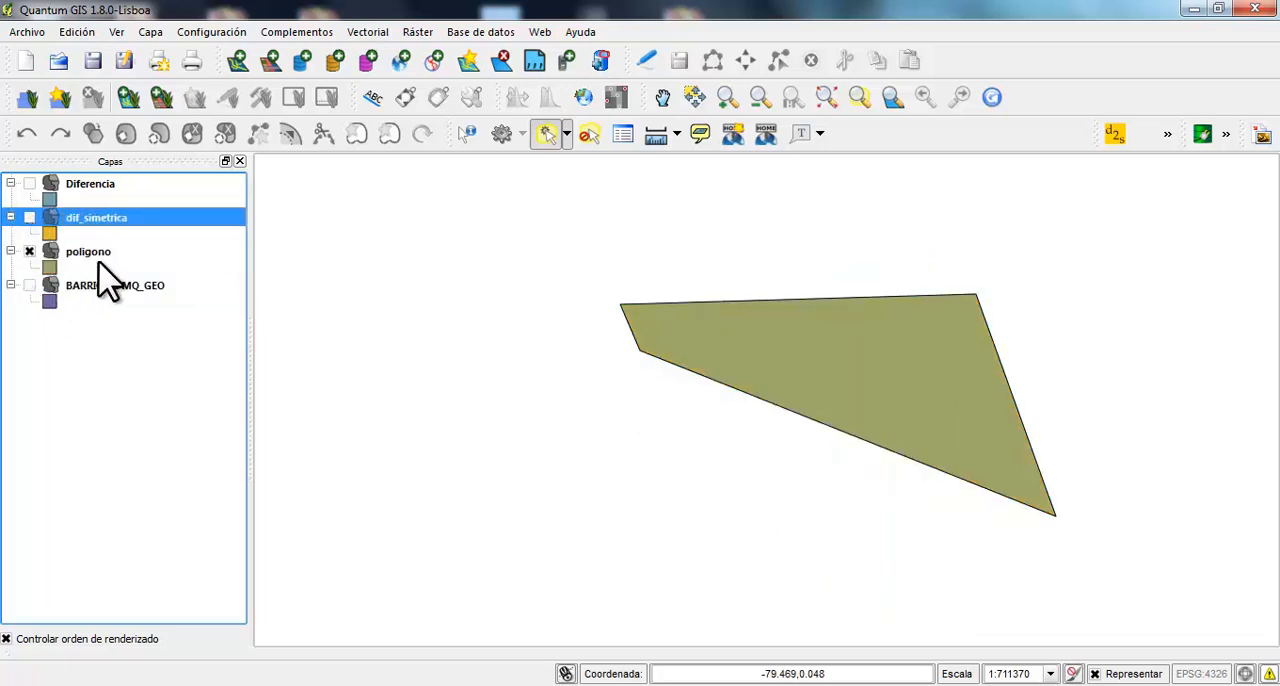
click(29, 285)
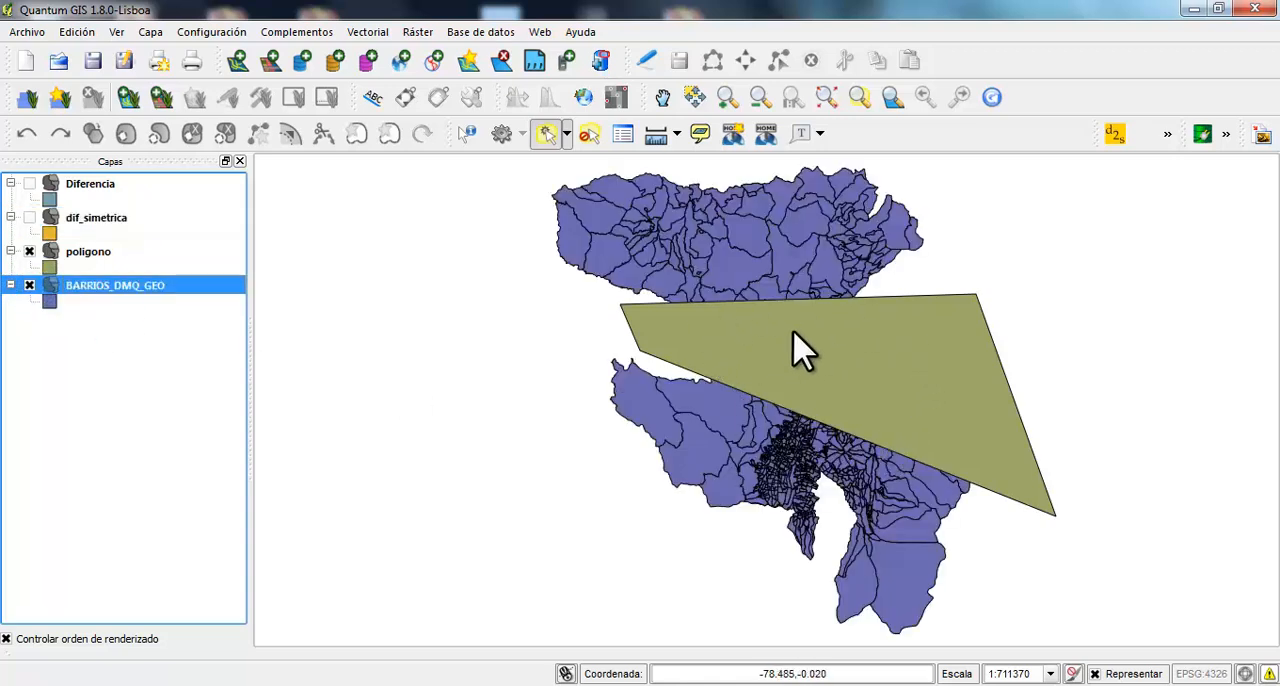
click(29, 217)
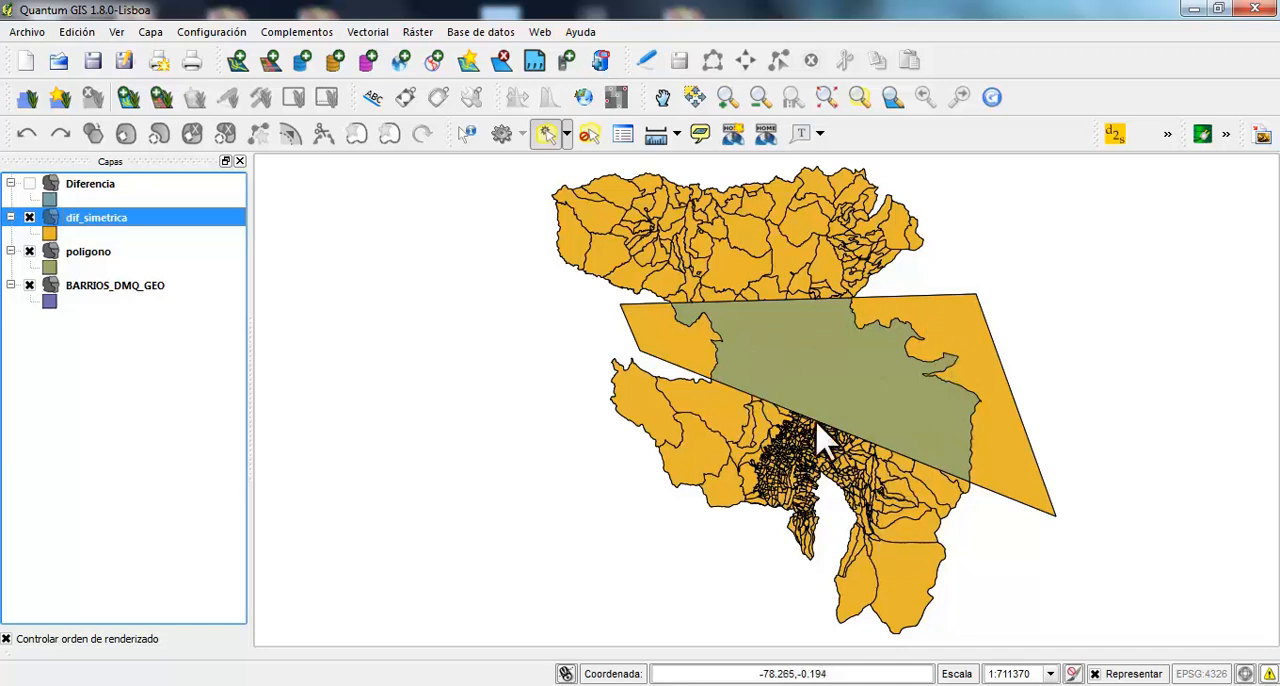
click(29, 251)
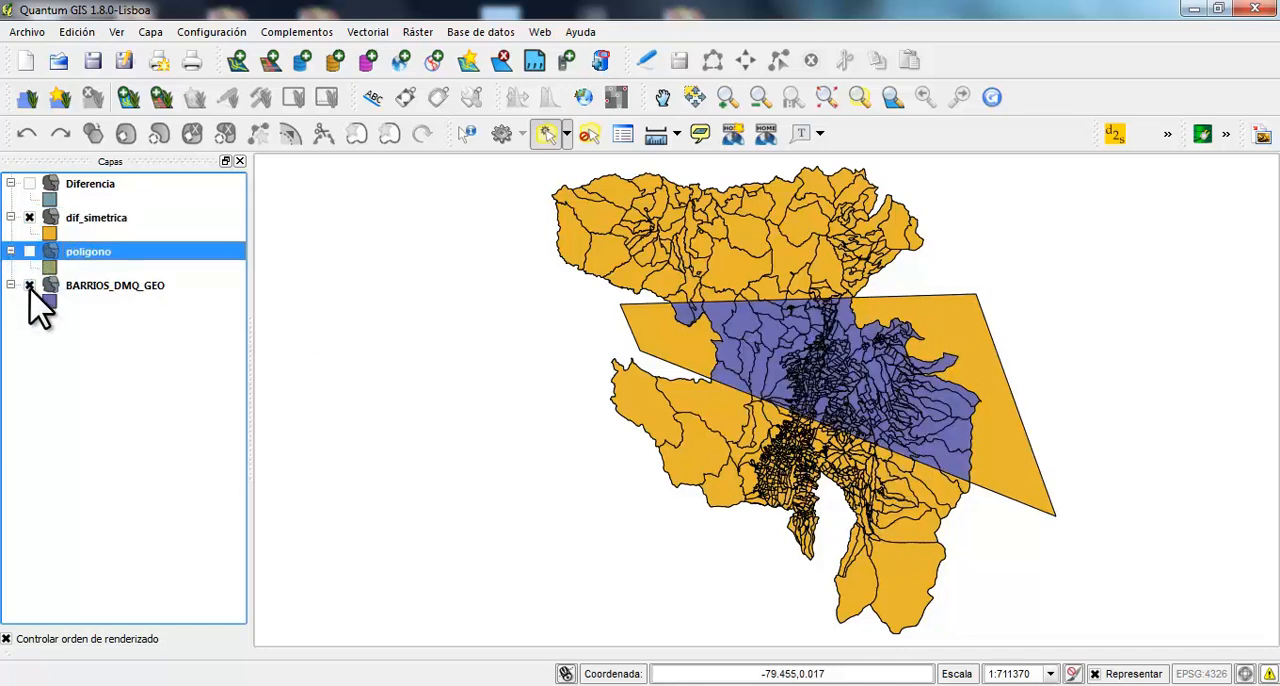
click(29, 285)
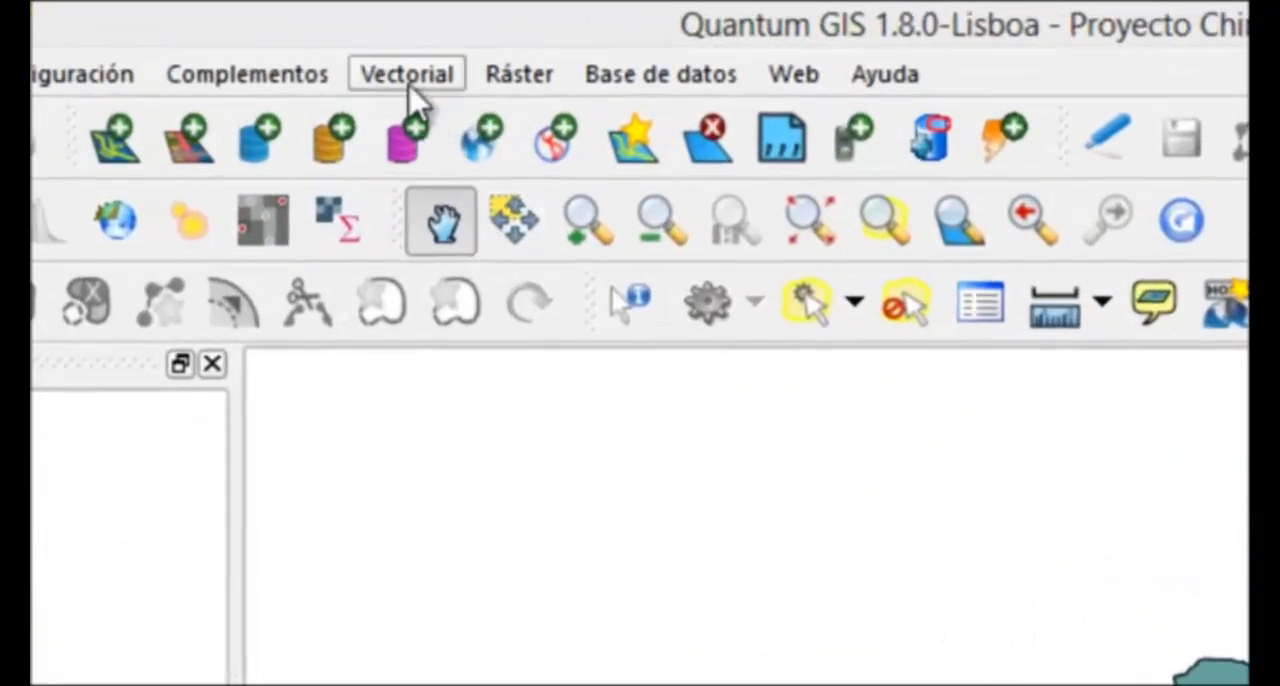
Set up a Dissolve geoprocess on DICE_DPA2011_chimborazo_POR_PARROQUIAS using DPA_CANTON as the dissolve field
click(405, 70)
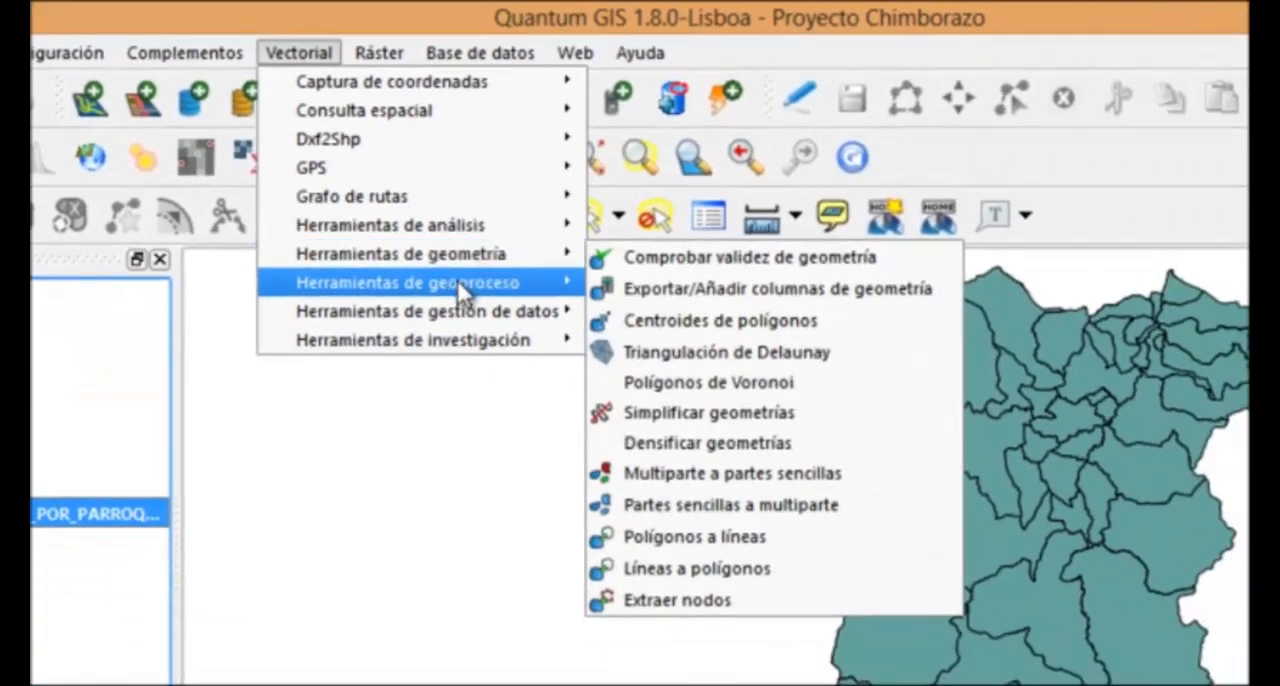
mouse_move(463, 290)
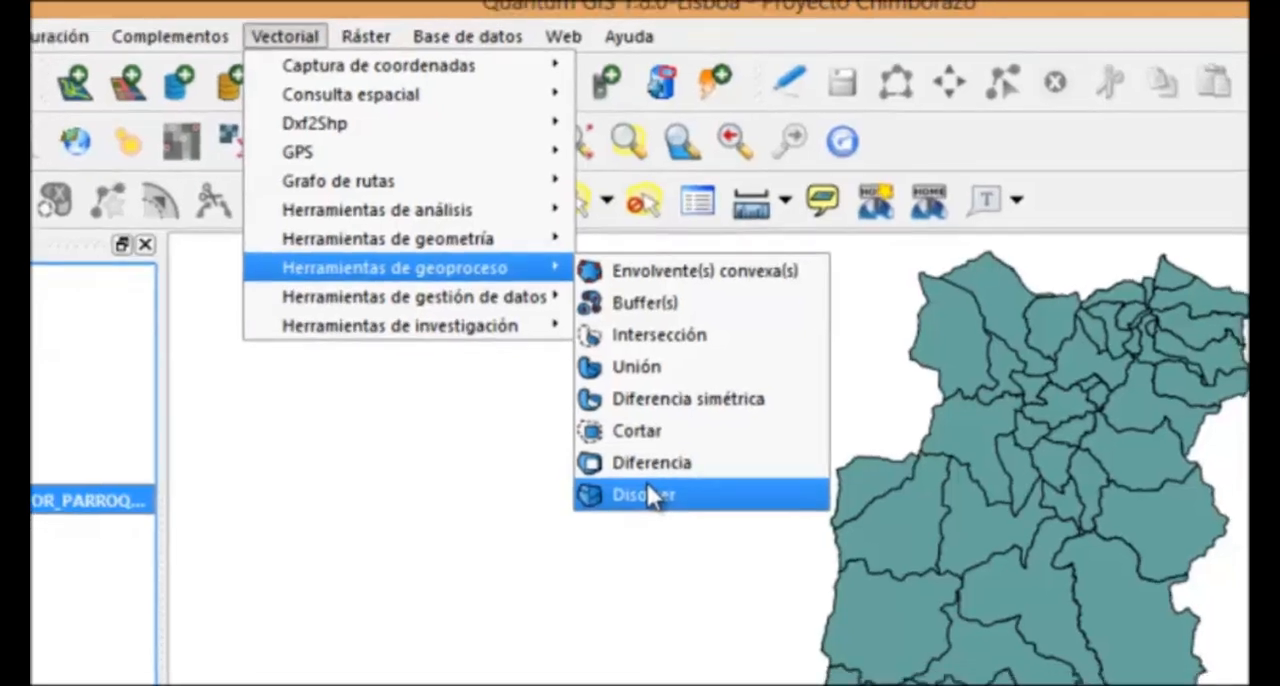
click(658, 500)
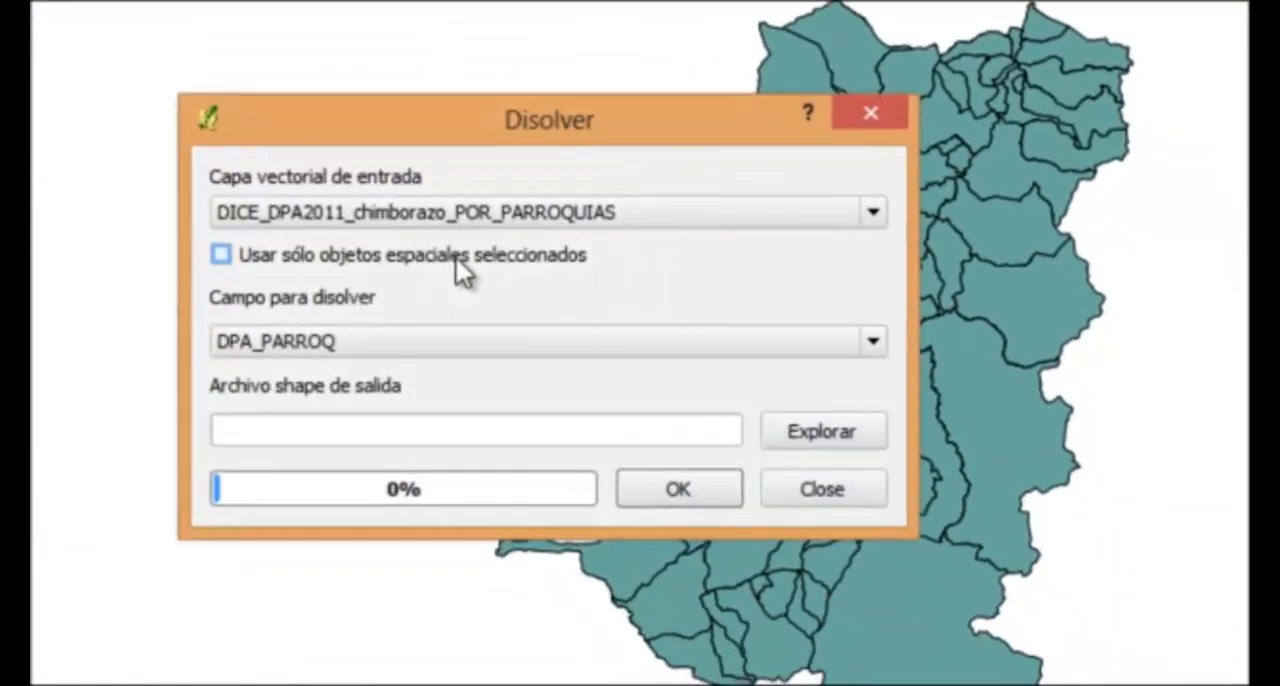
click(510, 222)
click(509, 242)
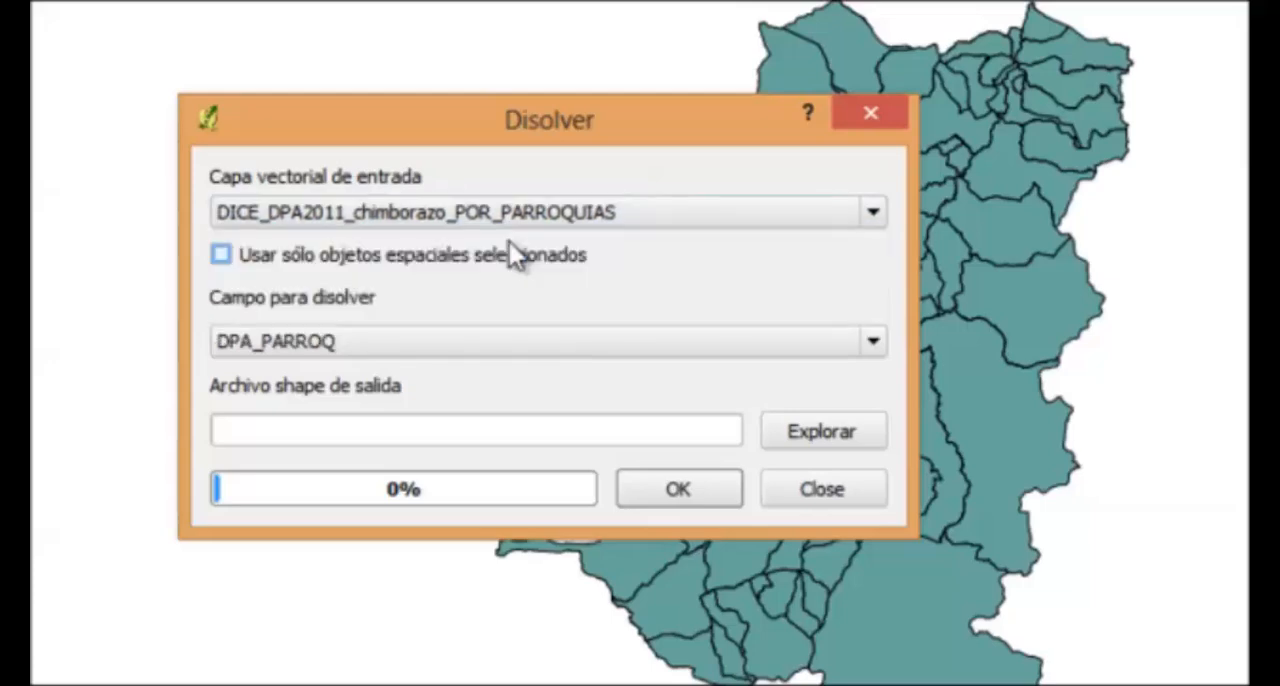
click(466, 345)
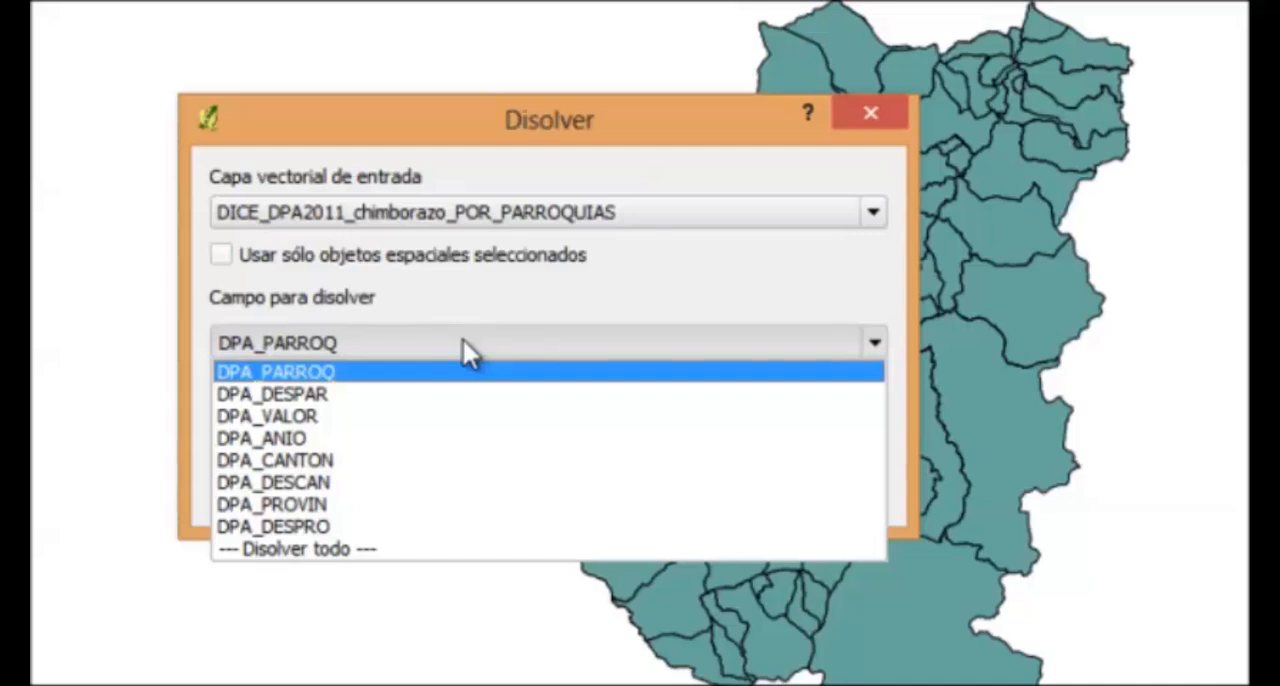
click(384, 462)
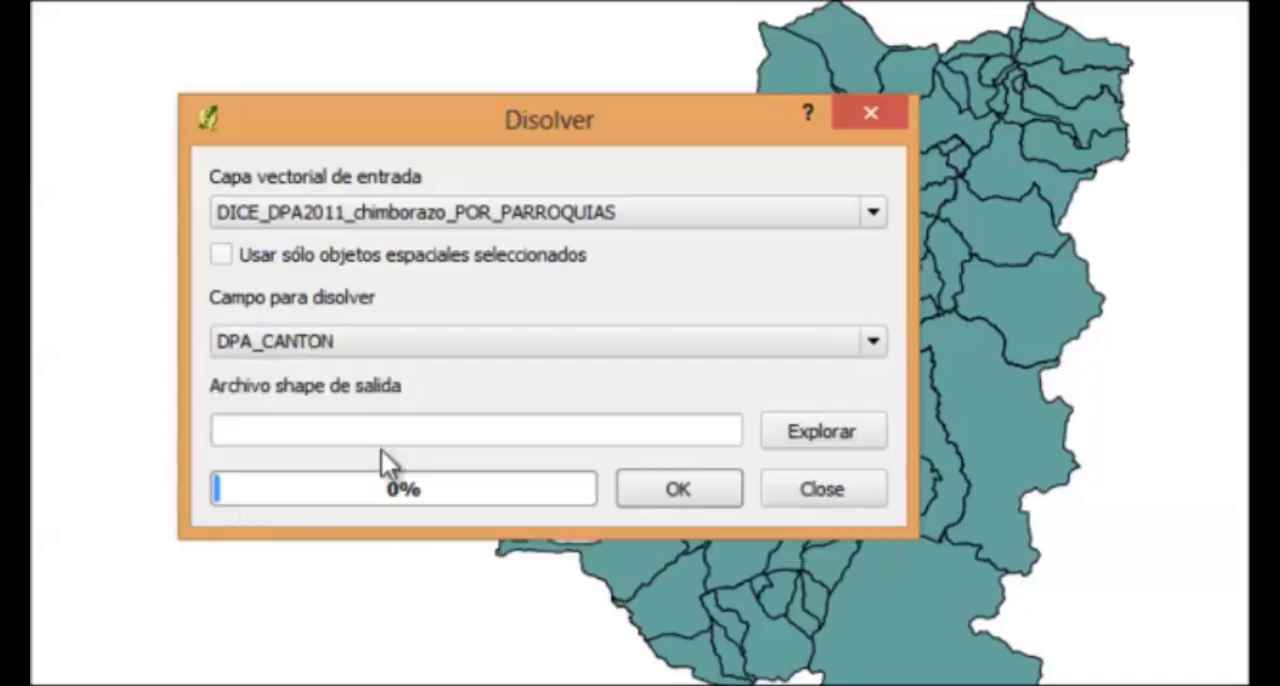
Run the dissolve with output disolver1.shp in the Ejemplo folder, add the result to the project, and close the dialog
click(812, 440)
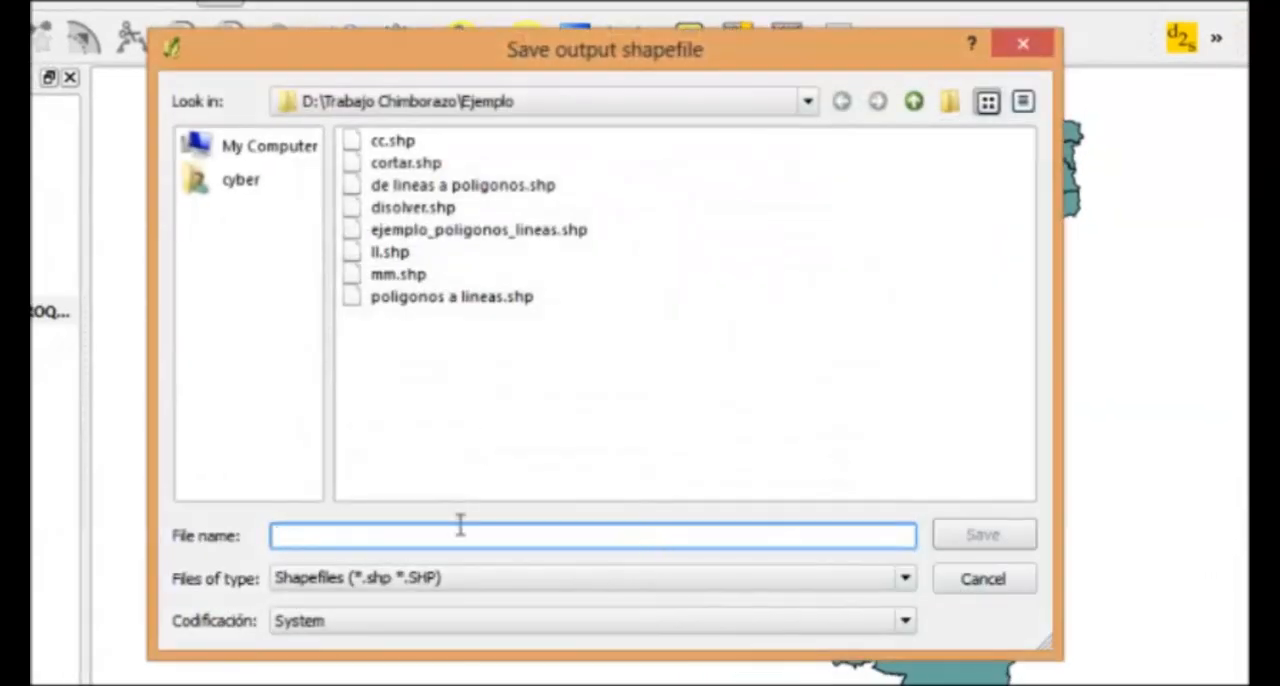
text(d)
key(BackSpace)
text(disol)
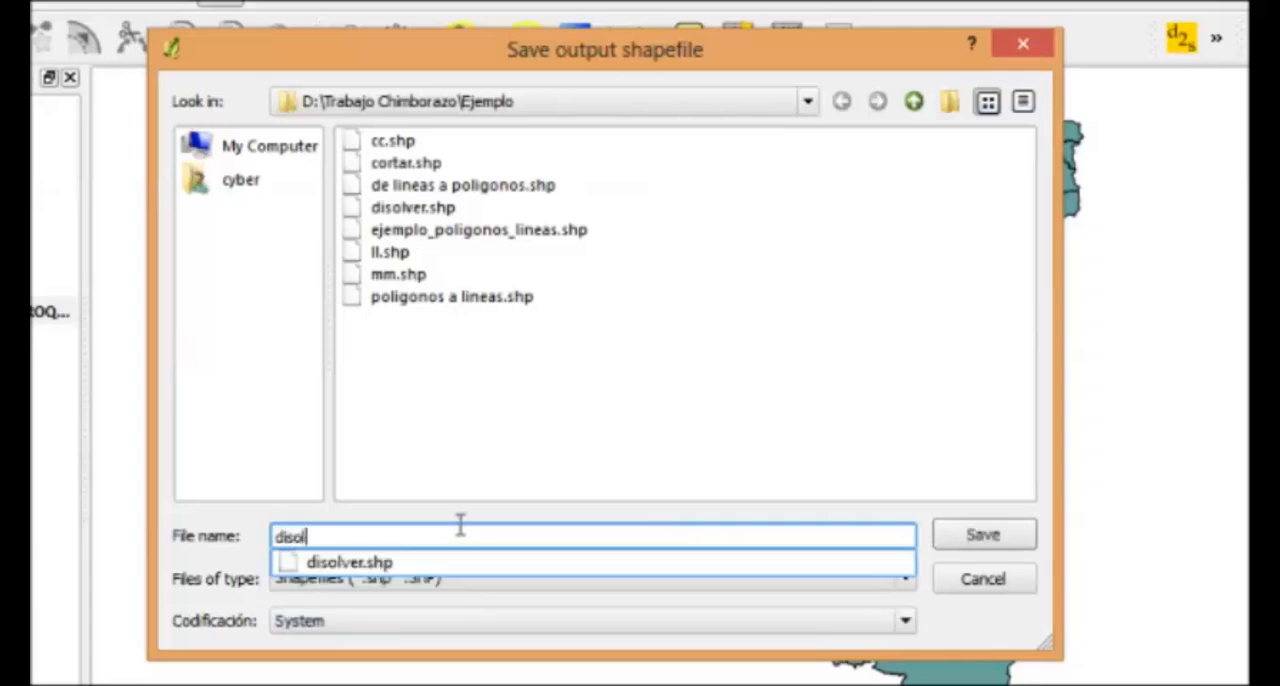
text(ver1)
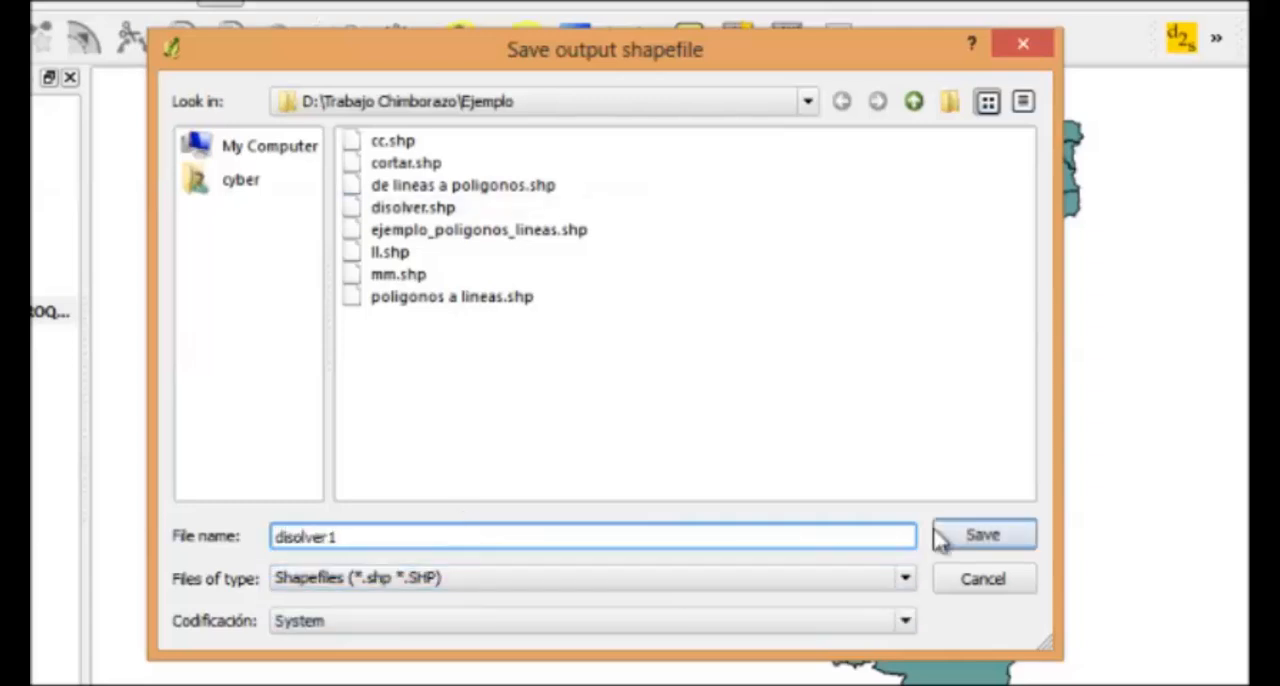
click(977, 535)
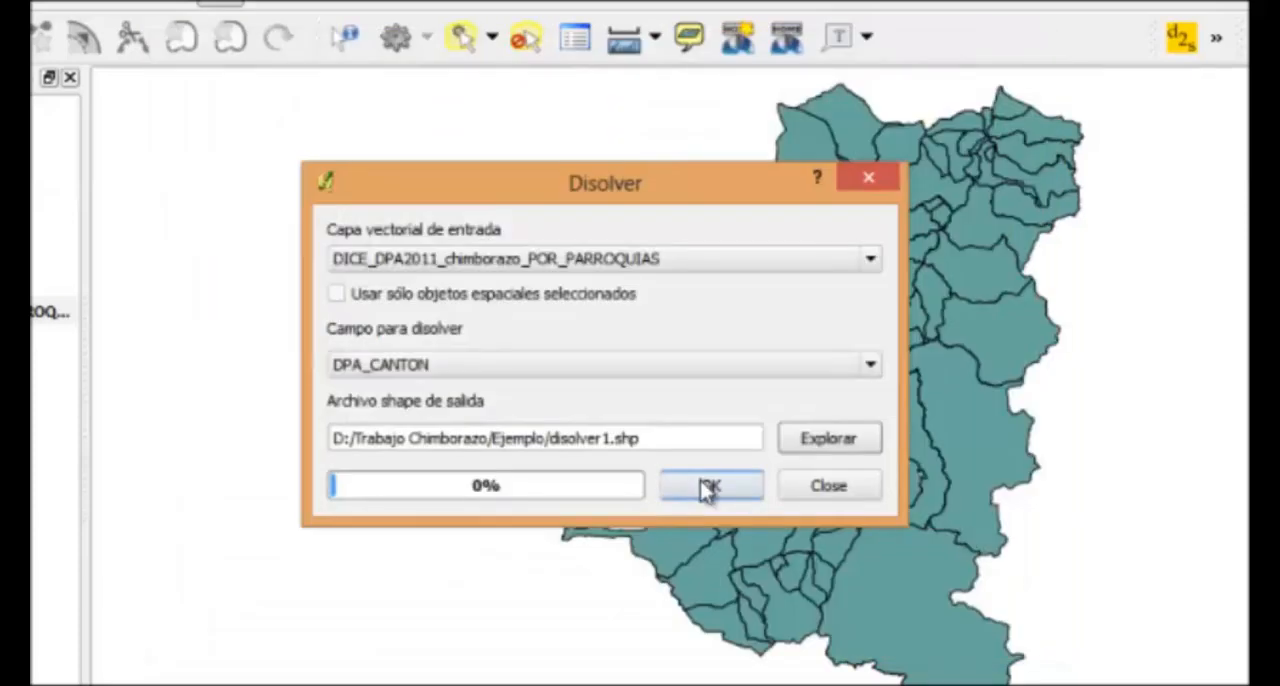
click(706, 488)
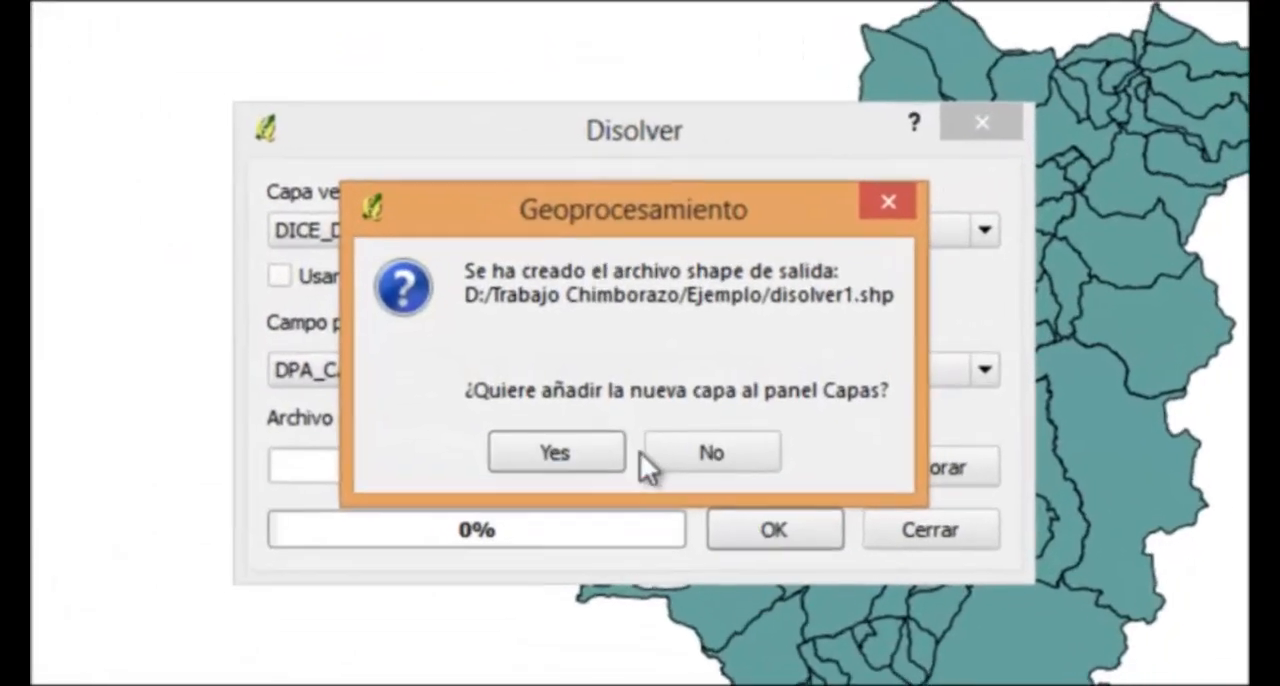
click(556, 452)
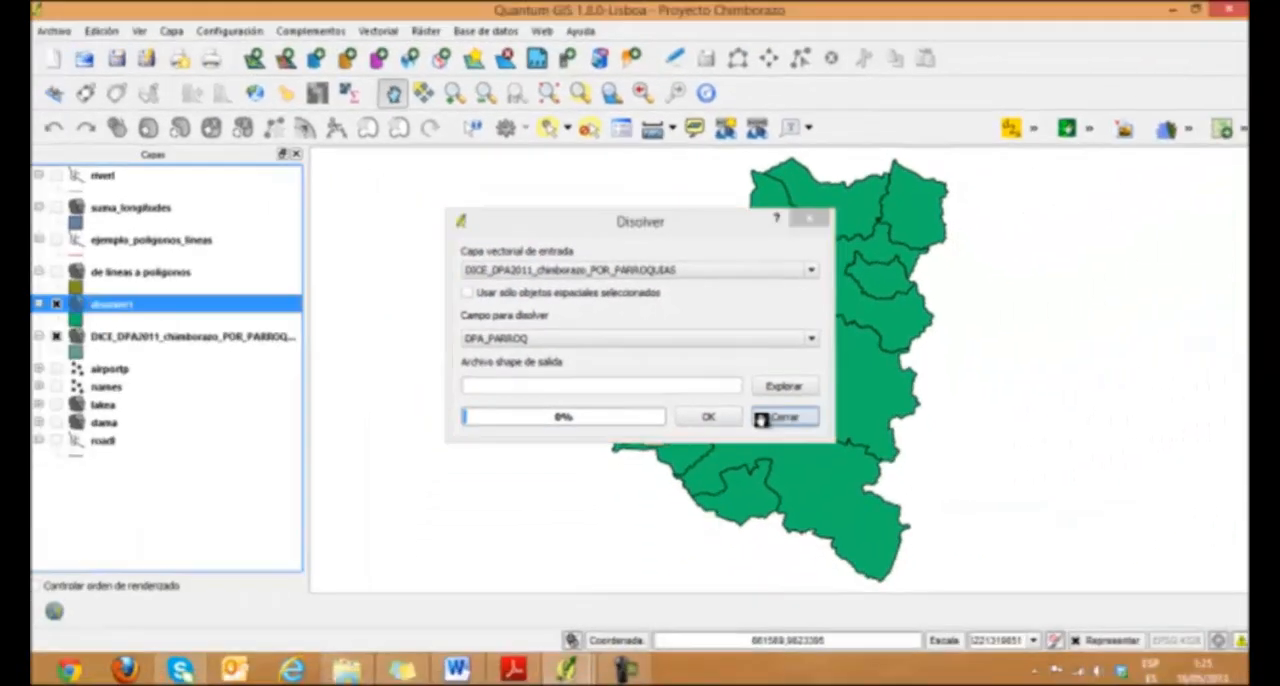
click(785, 440)
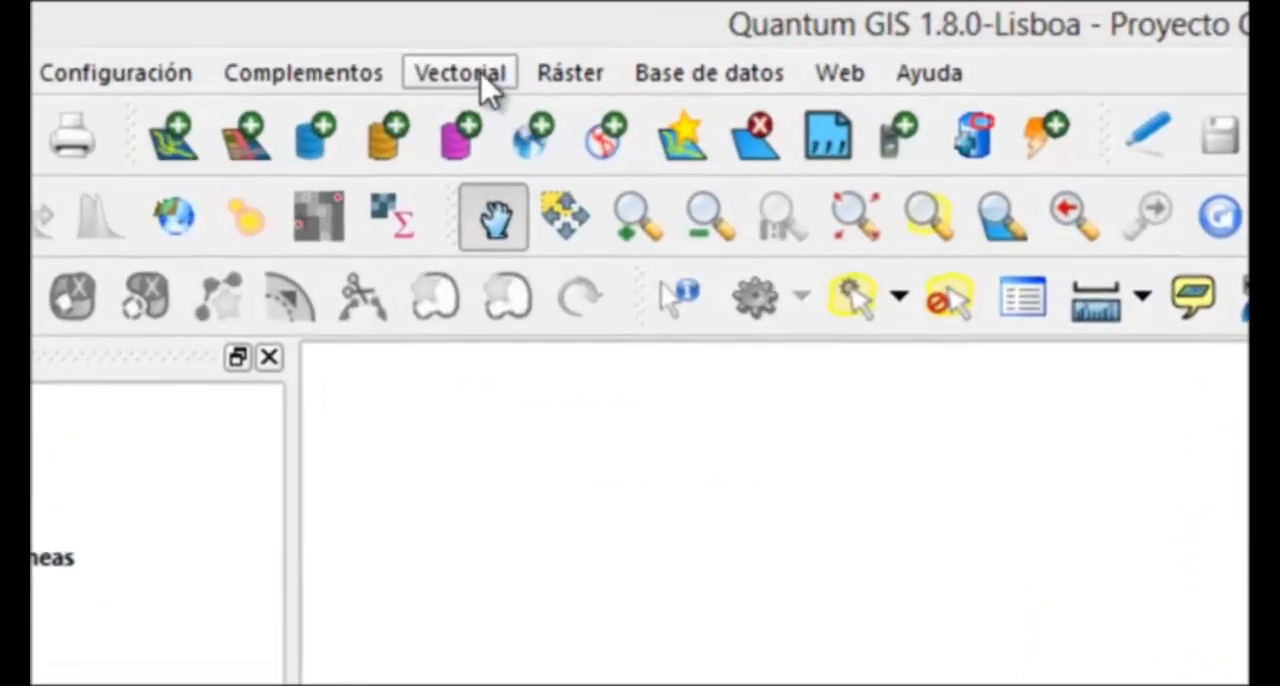
click(388, 34)
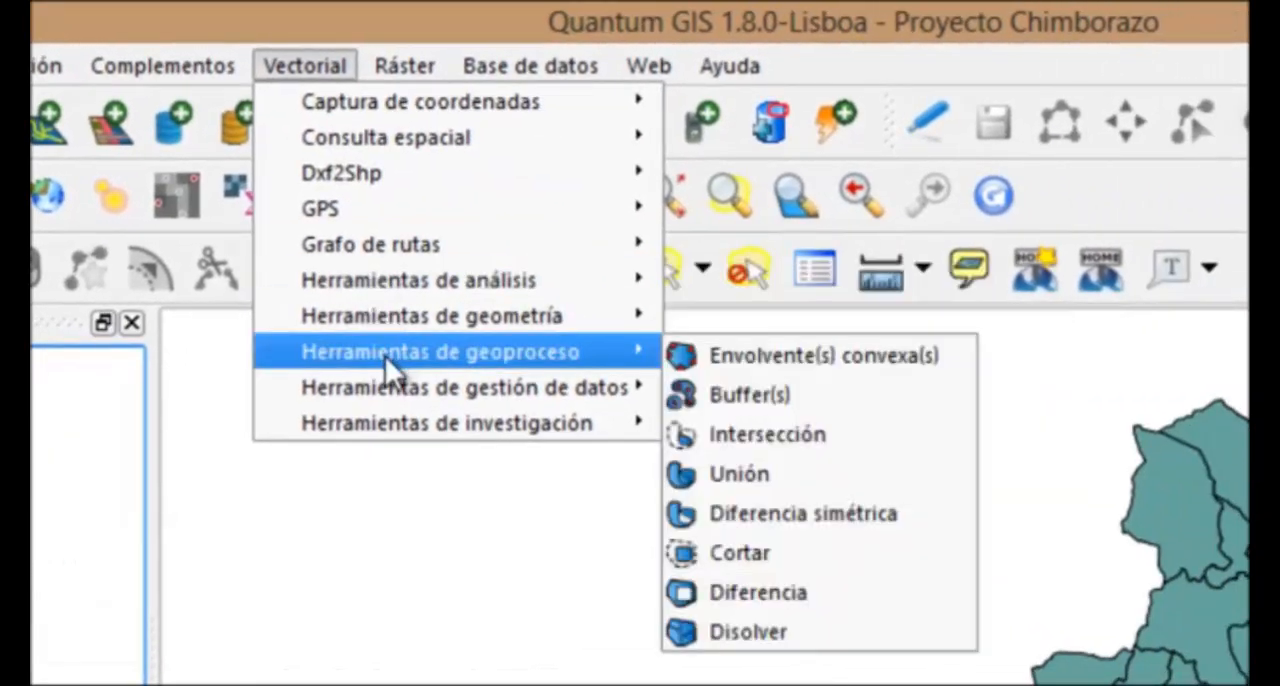
mouse_move(594, 348)
mouse_move(655, 352)
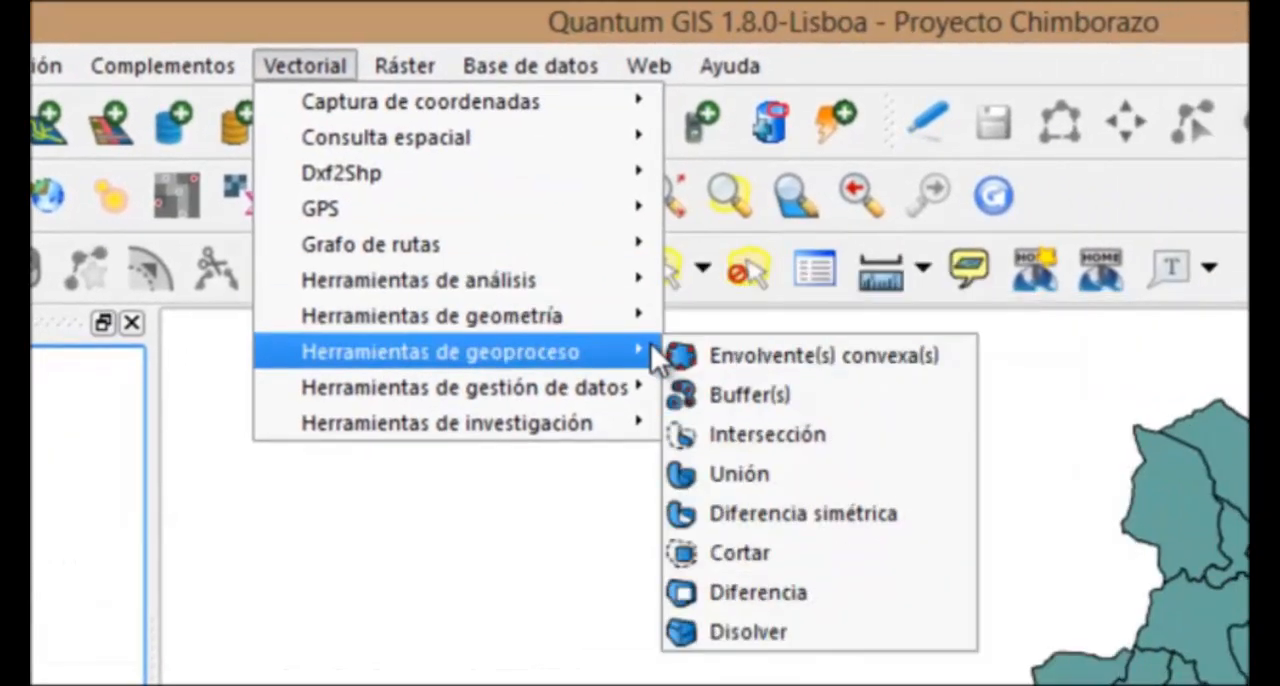
click(726, 558)
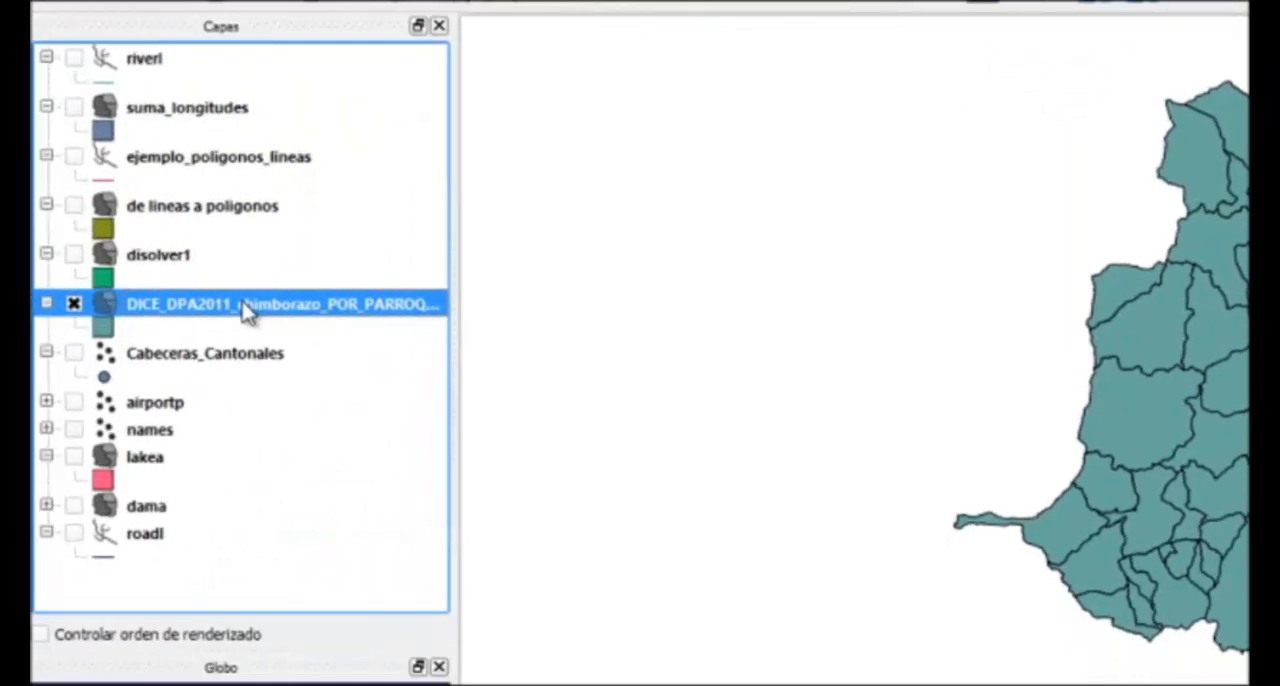
Open the advanced search for DICE_DPA2011_chimborazo_POR_PARROQUIAS's attribute table, add the DPA_CANTON field to the clause, and list all its values
right_click(247, 311)
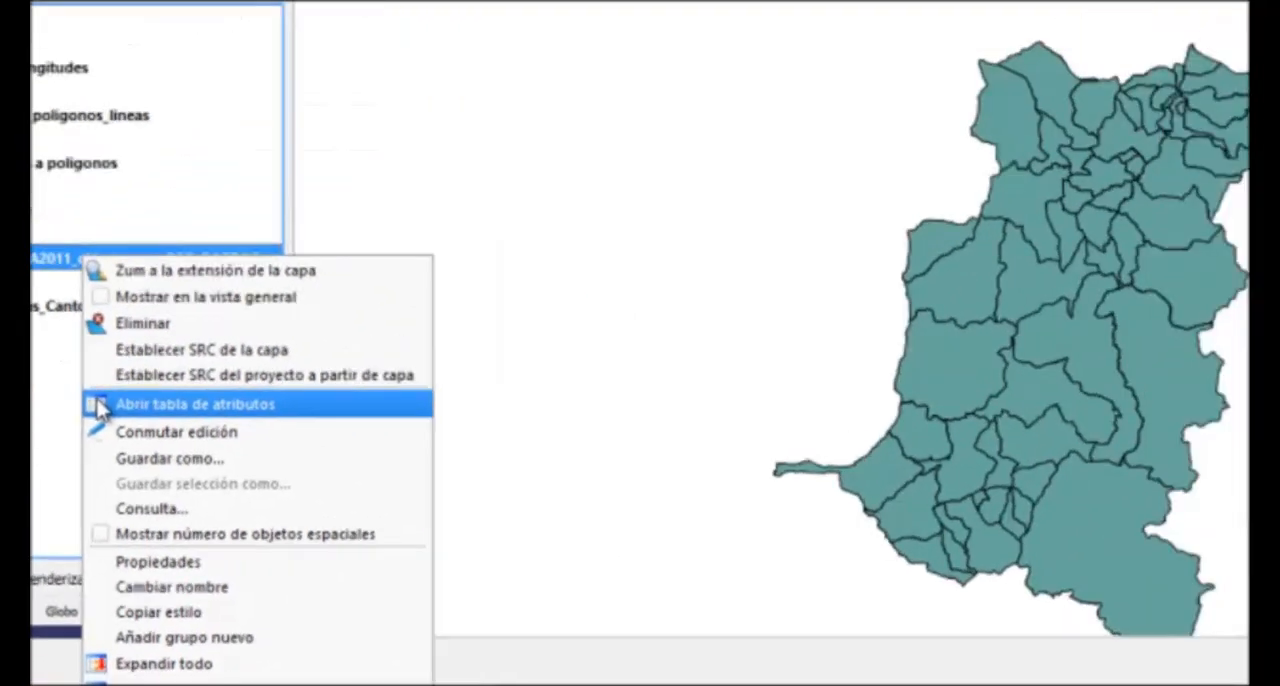
click(288, 286)
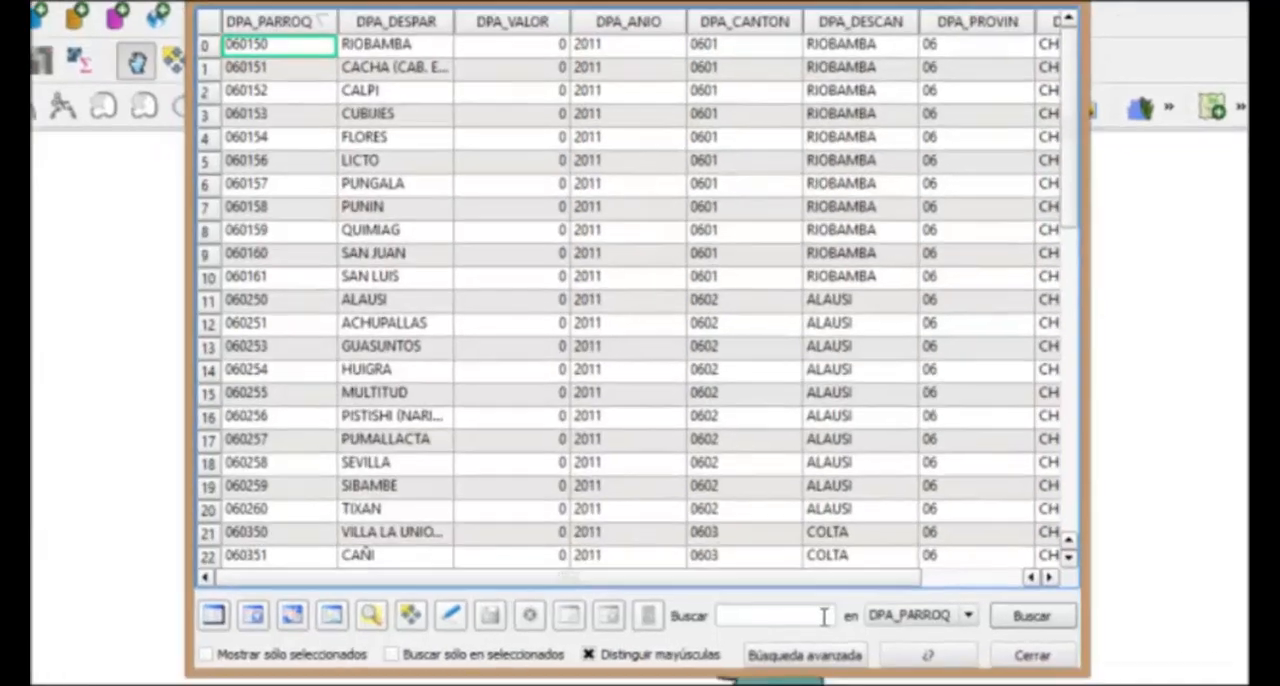
click(810, 655)
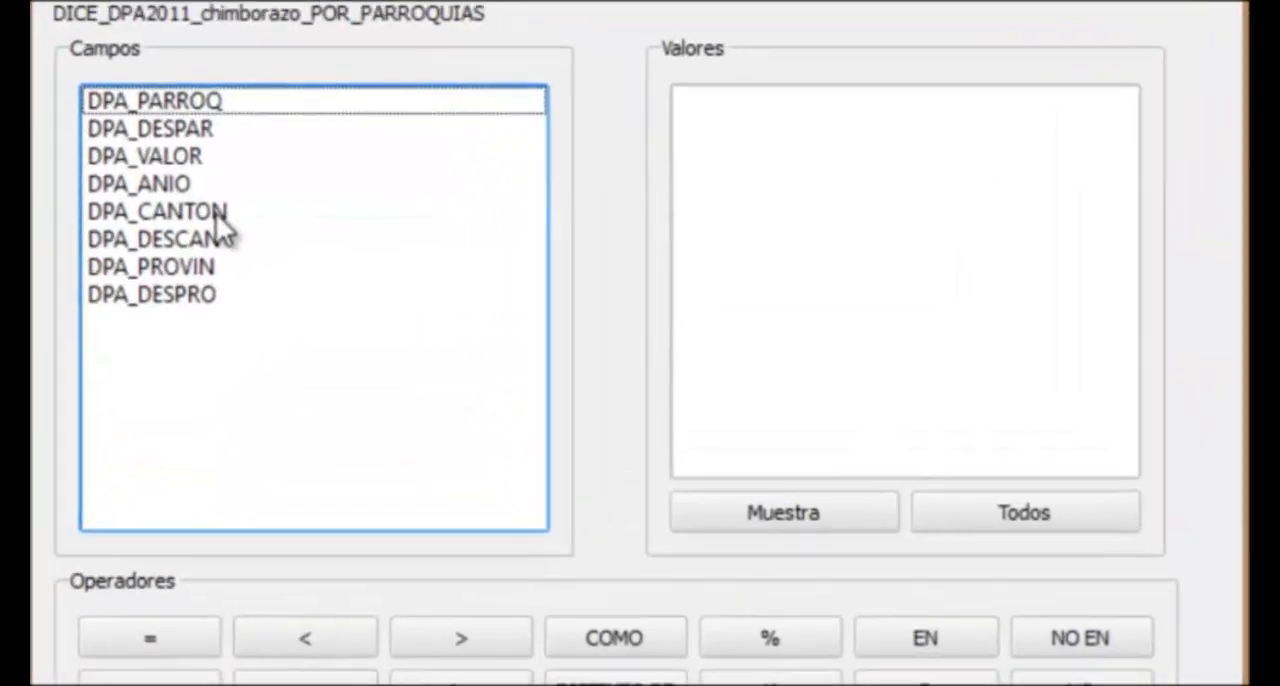
click(467, 191)
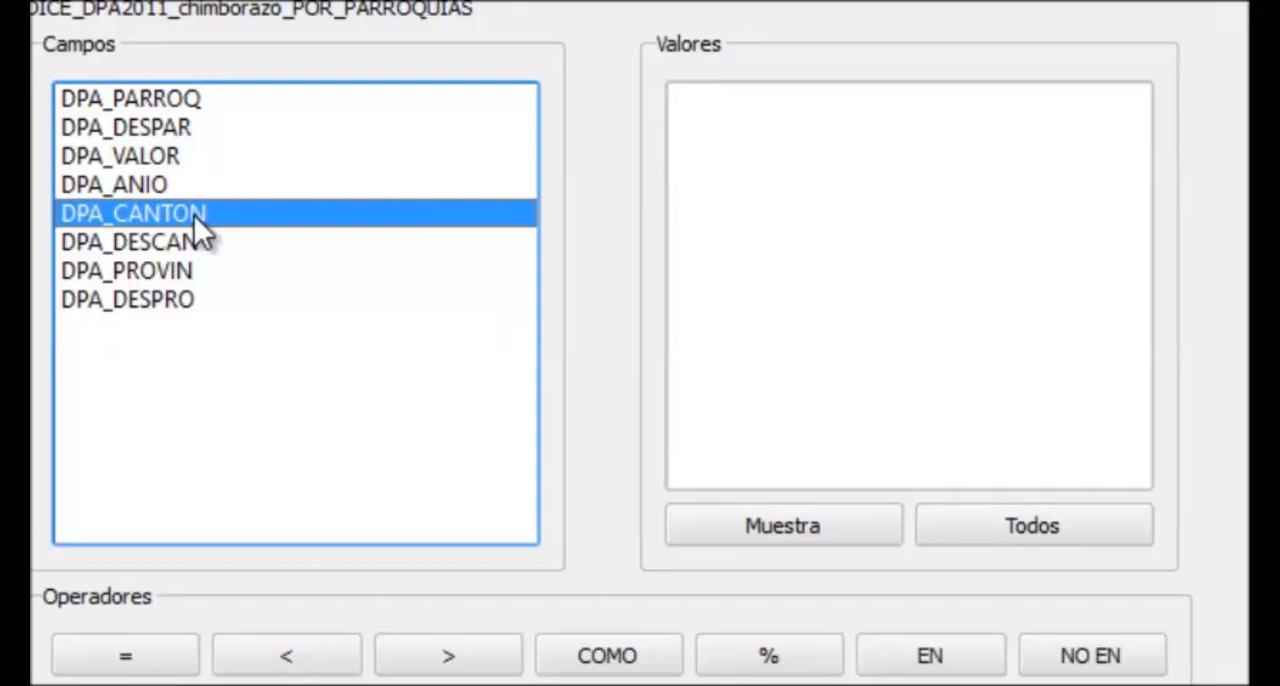
click(1021, 540)
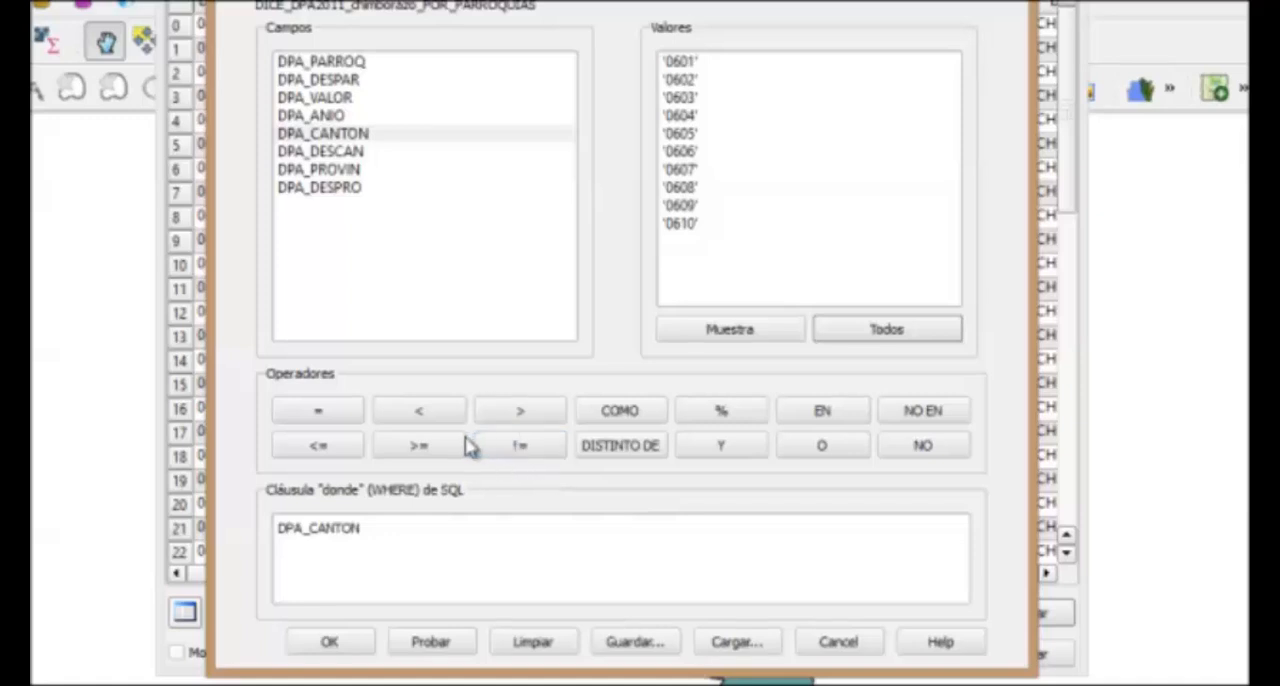
Complete the search clause as DPA_CANTON = '0602' AND DPA_CANTON != '0610'
click(318, 420)
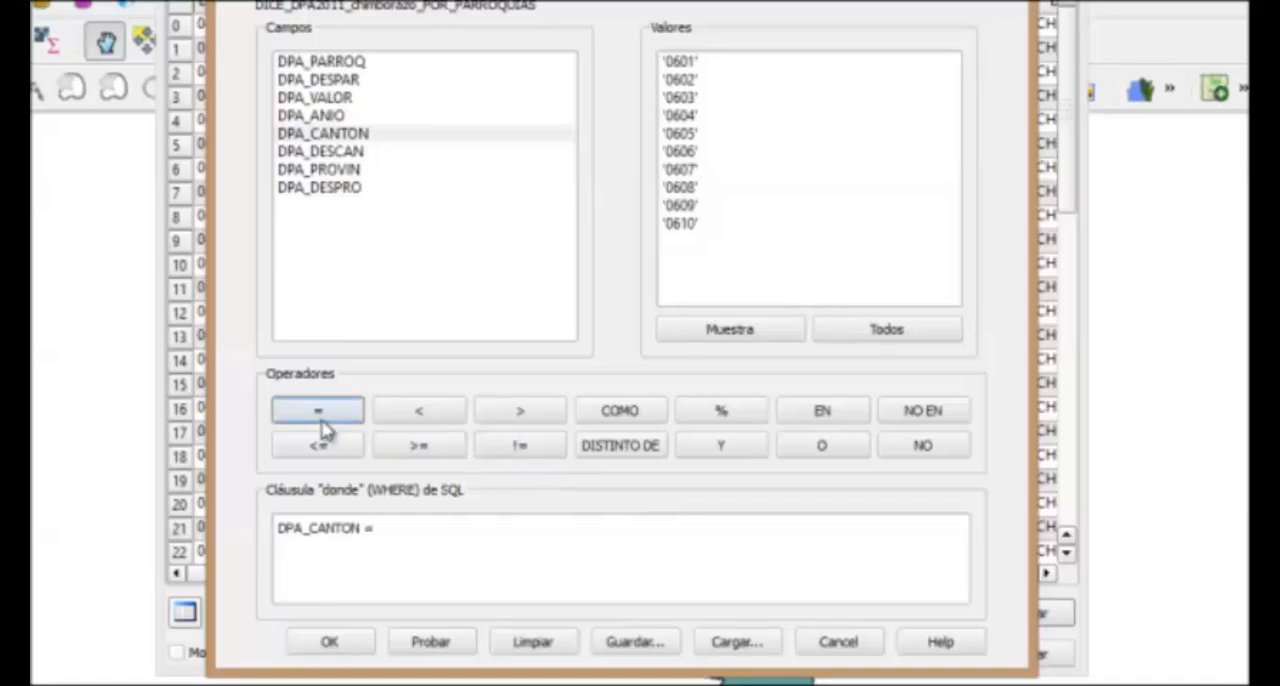
double_click(686, 80)
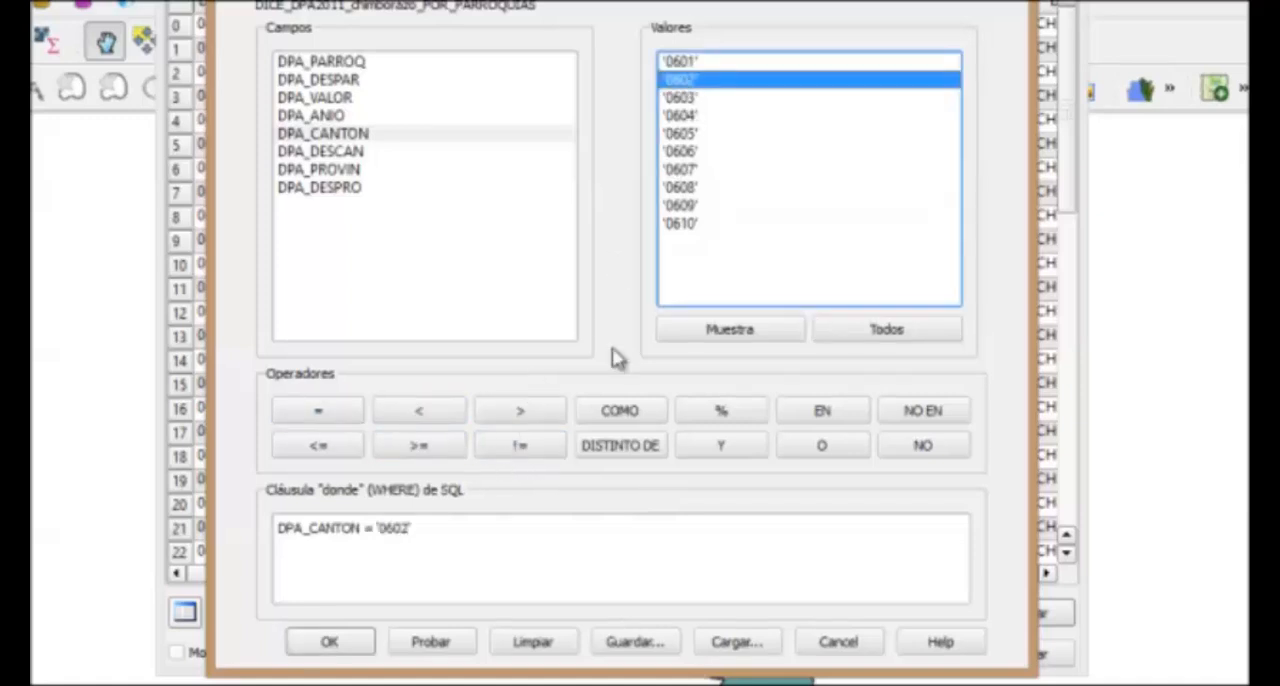
click(697, 449)
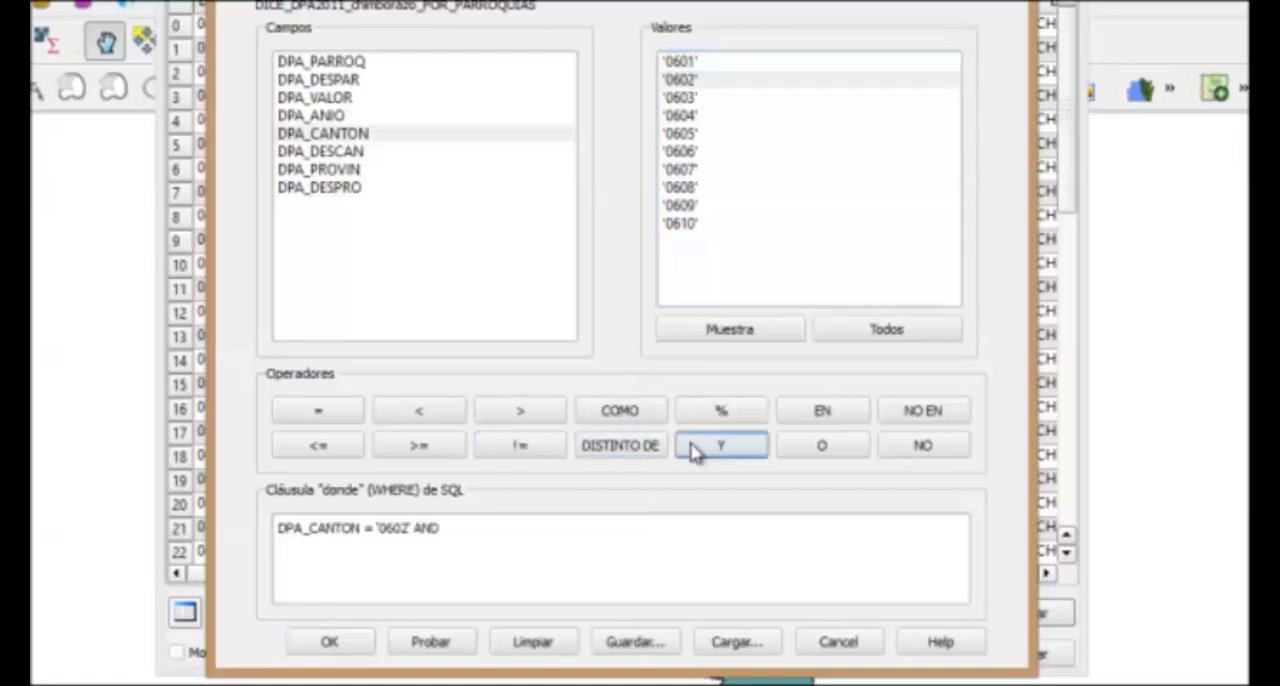
double_click(336, 139)
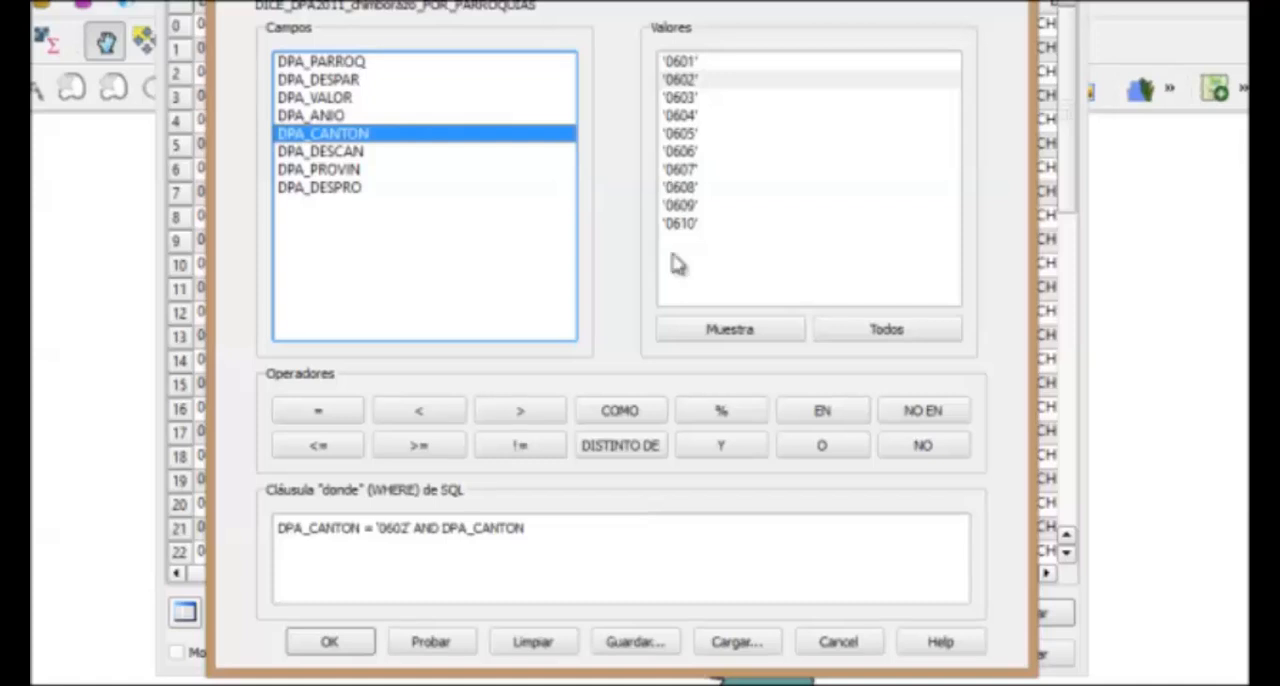
click(516, 444)
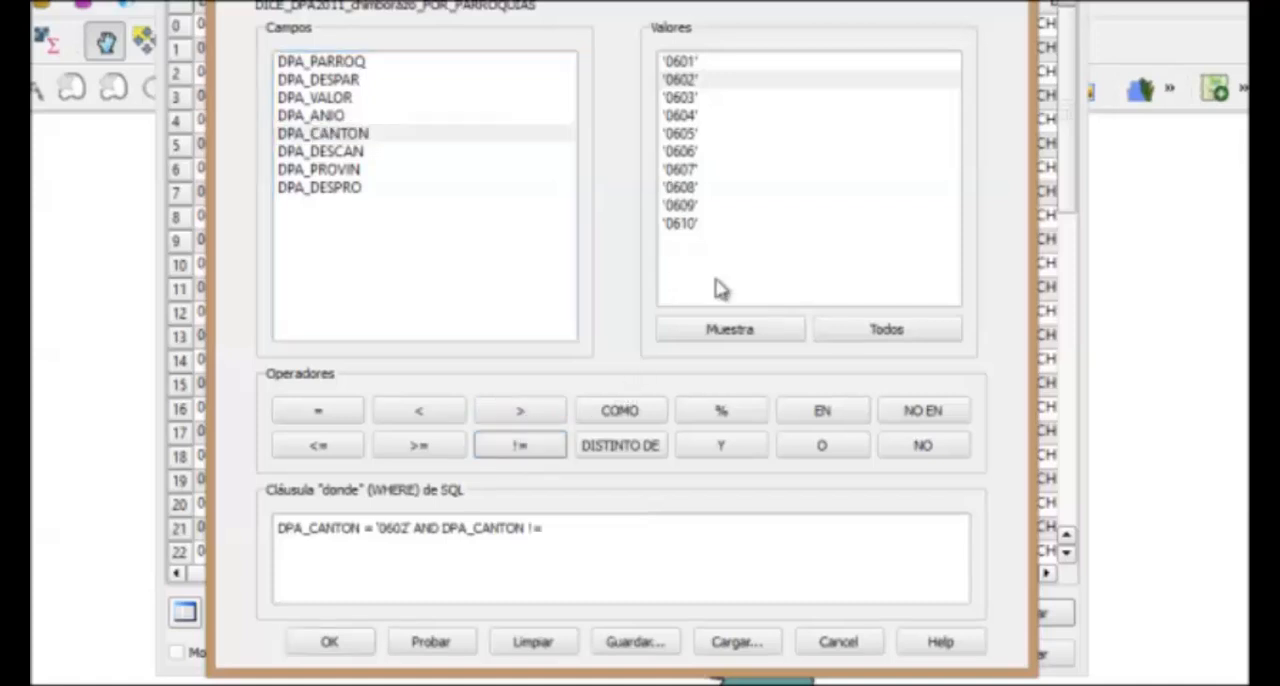
double_click(688, 230)
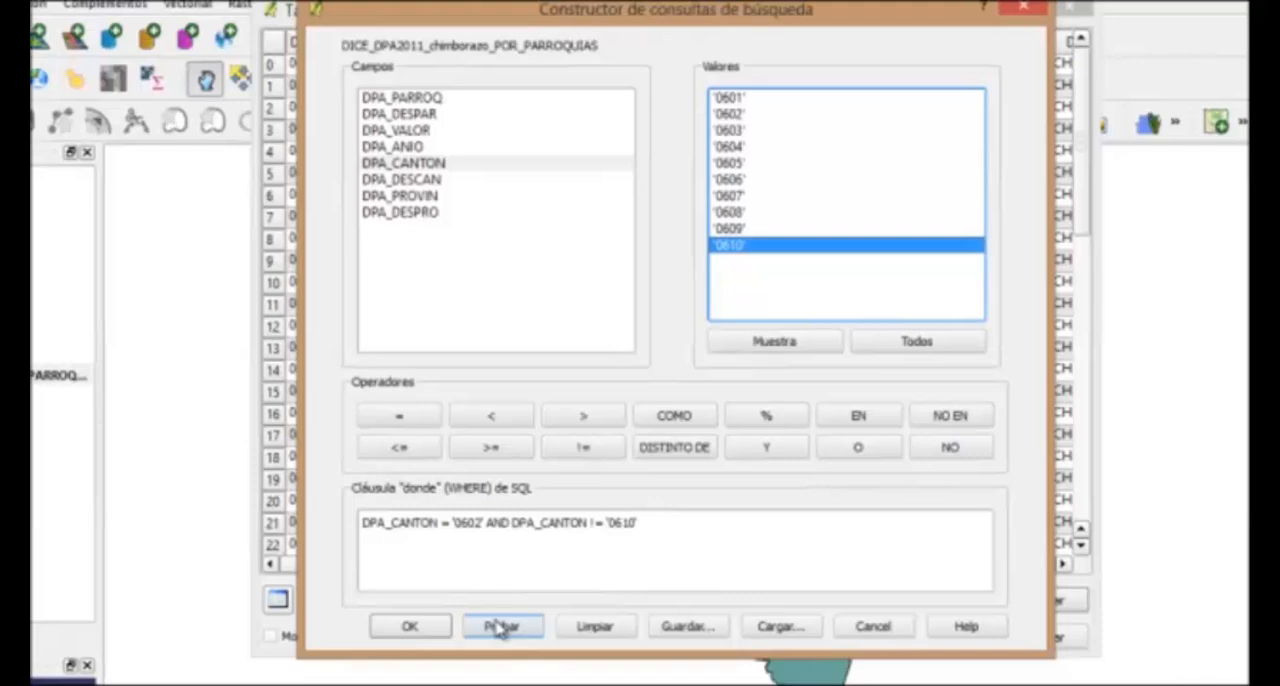
Test the query, run it to select the matching parishes, and close the attribute table
click(501, 626)
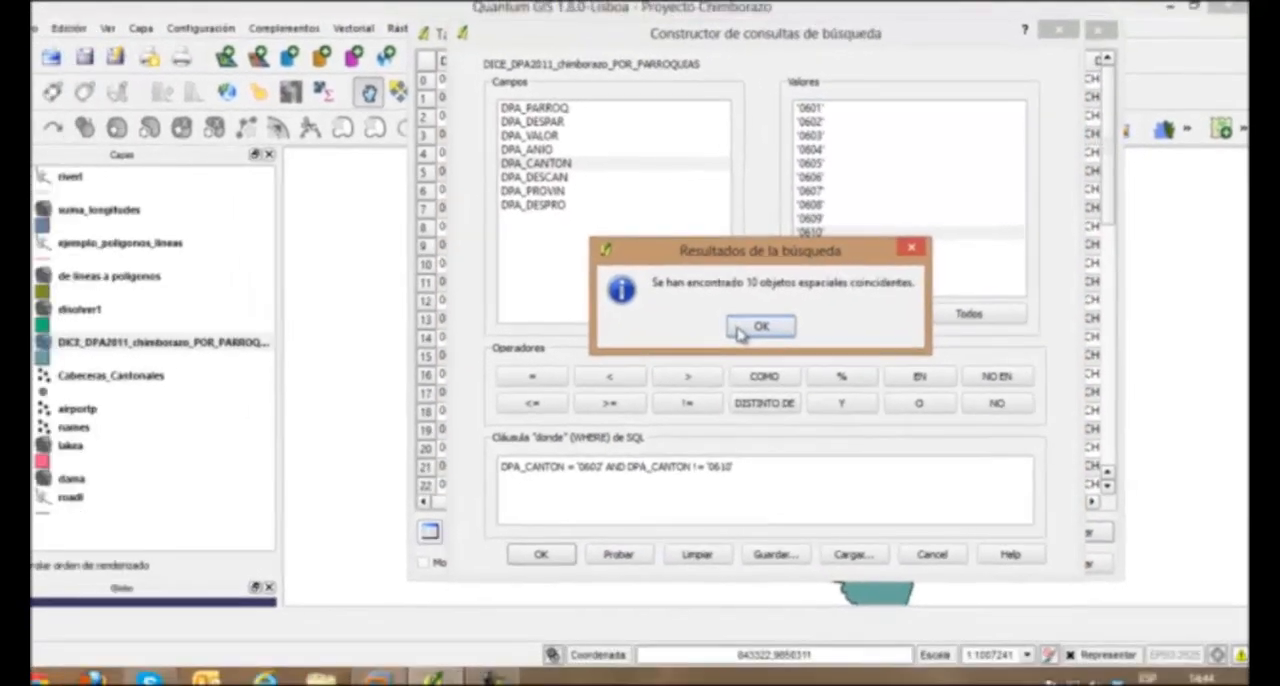
click(740, 330)
click(540, 554)
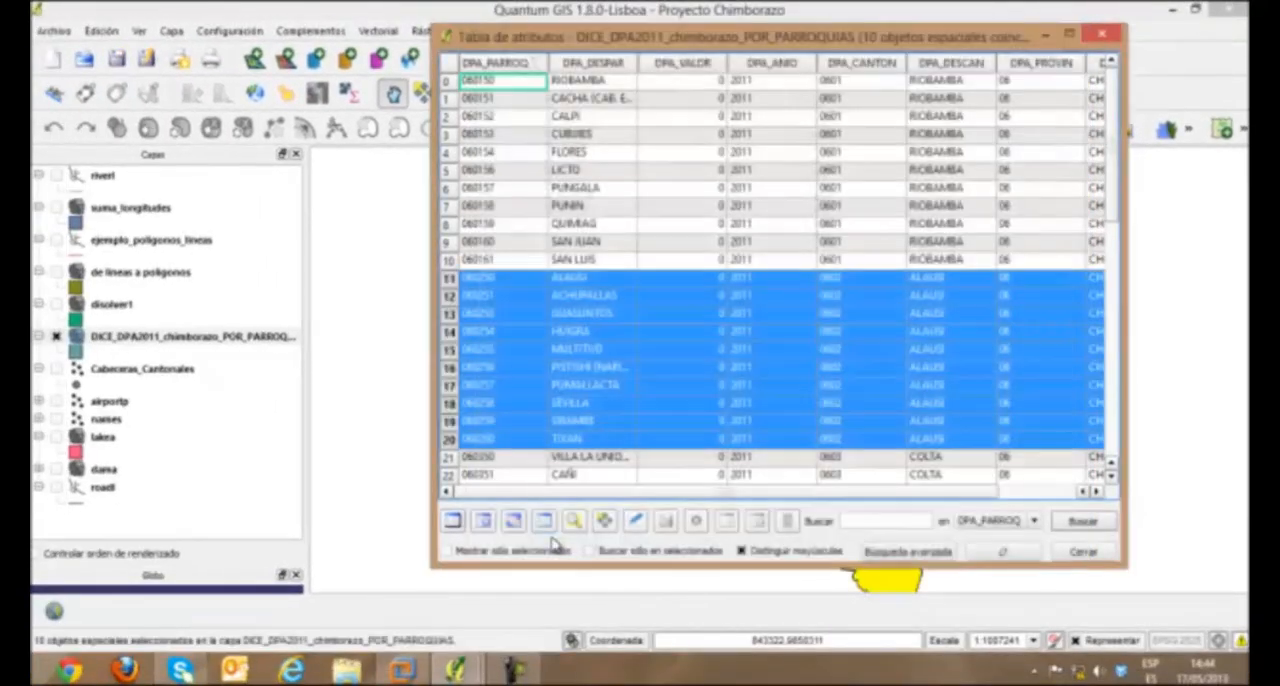
click(1102, 36)
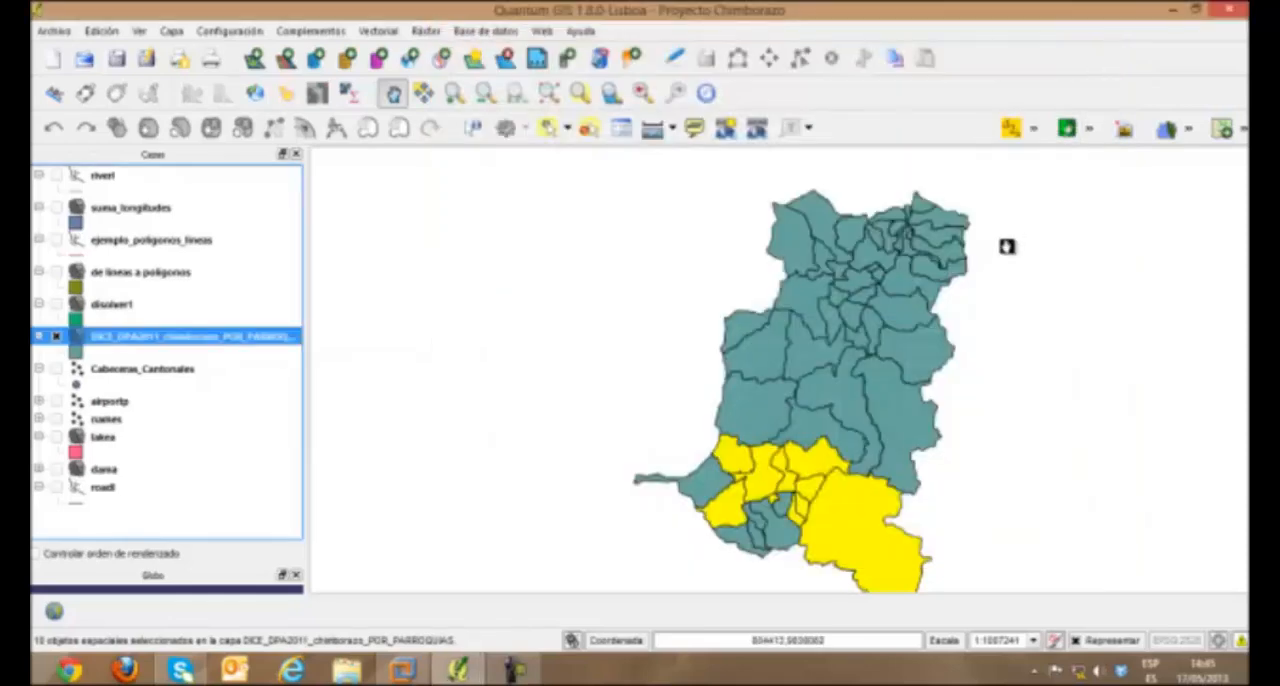
drag(929, 380, 913, 363)
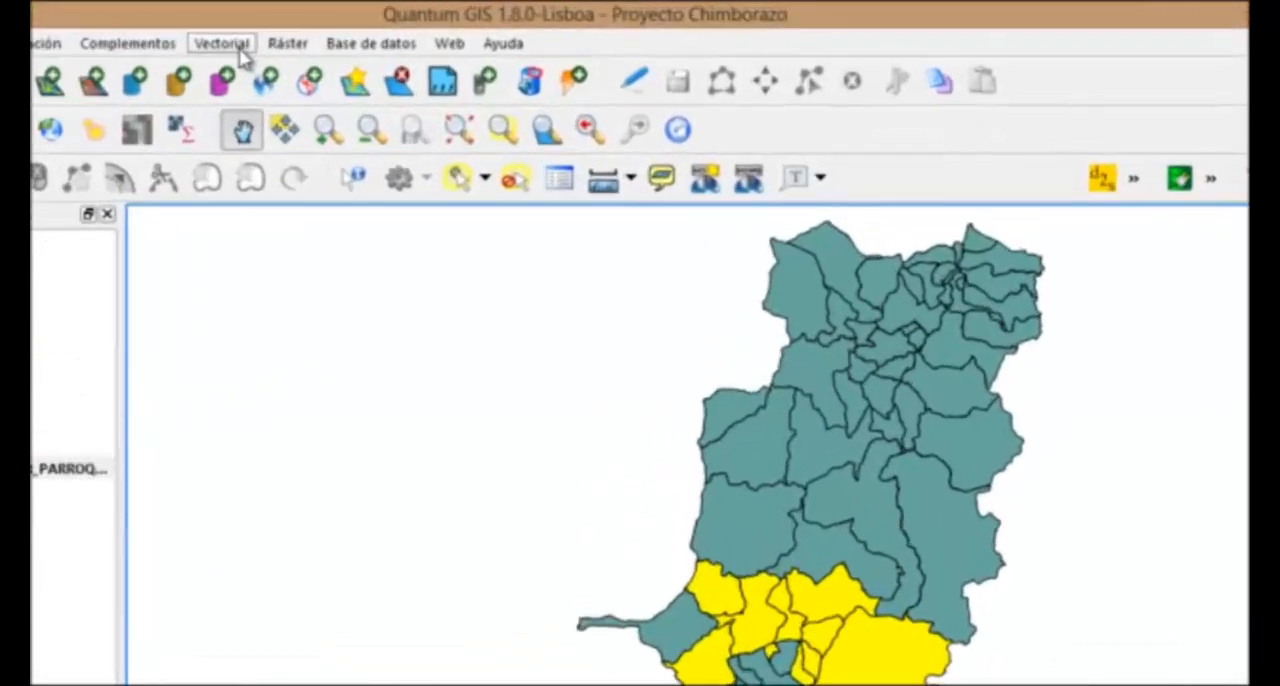
Set up a Clip geoprocess with DICE_DPA2011_chimborazo_POR_PARROQUIAS as both input and clip layer, using only selected features for each
click(381, 32)
mouse_move(266, 220)
mouse_move(275, 274)
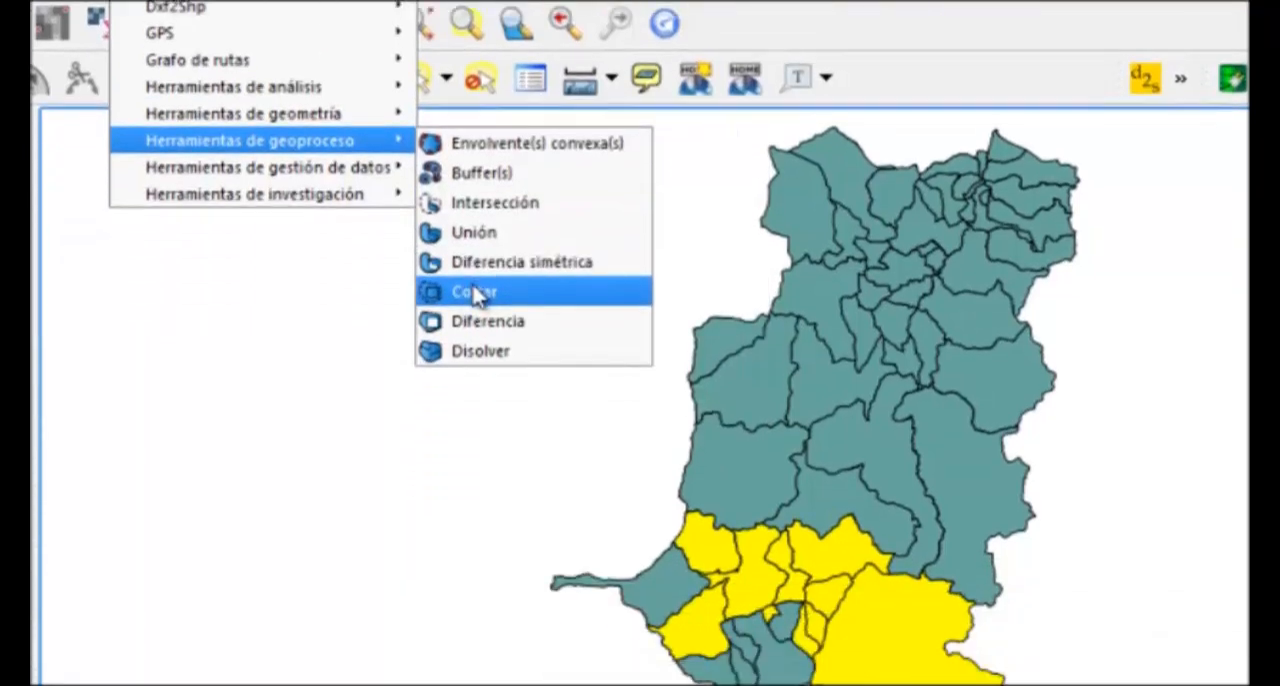
click(474, 415)
click(476, 205)
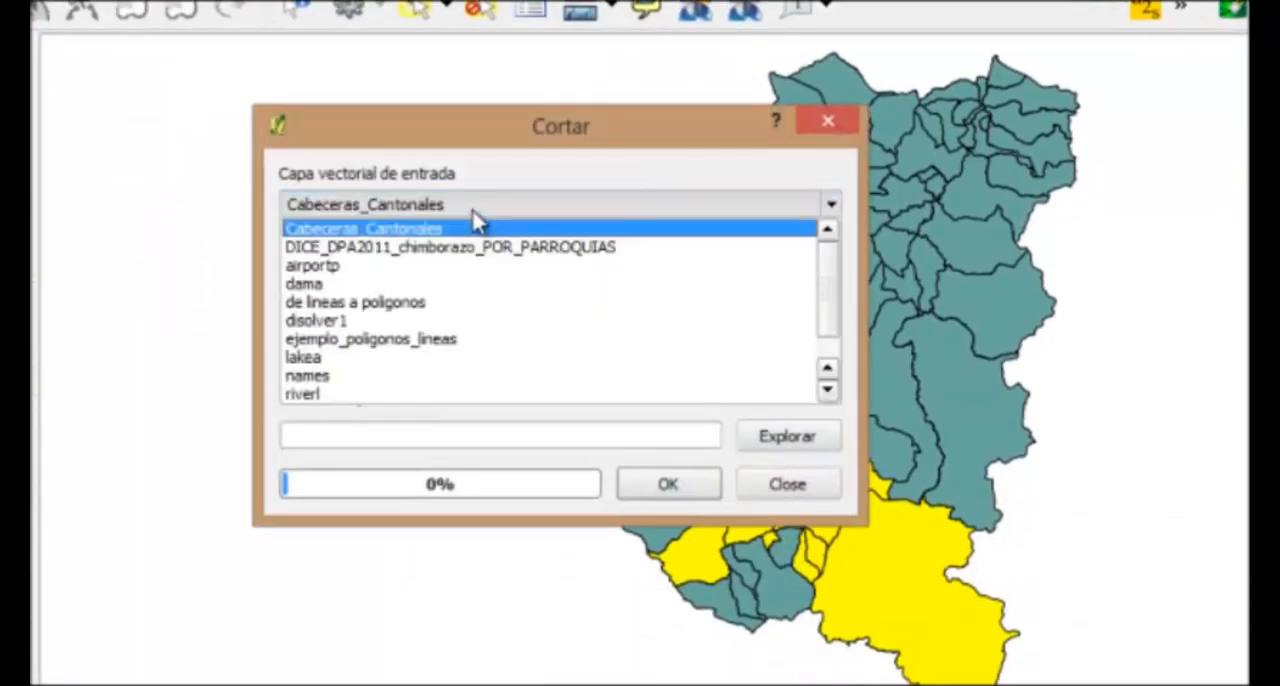
click(472, 248)
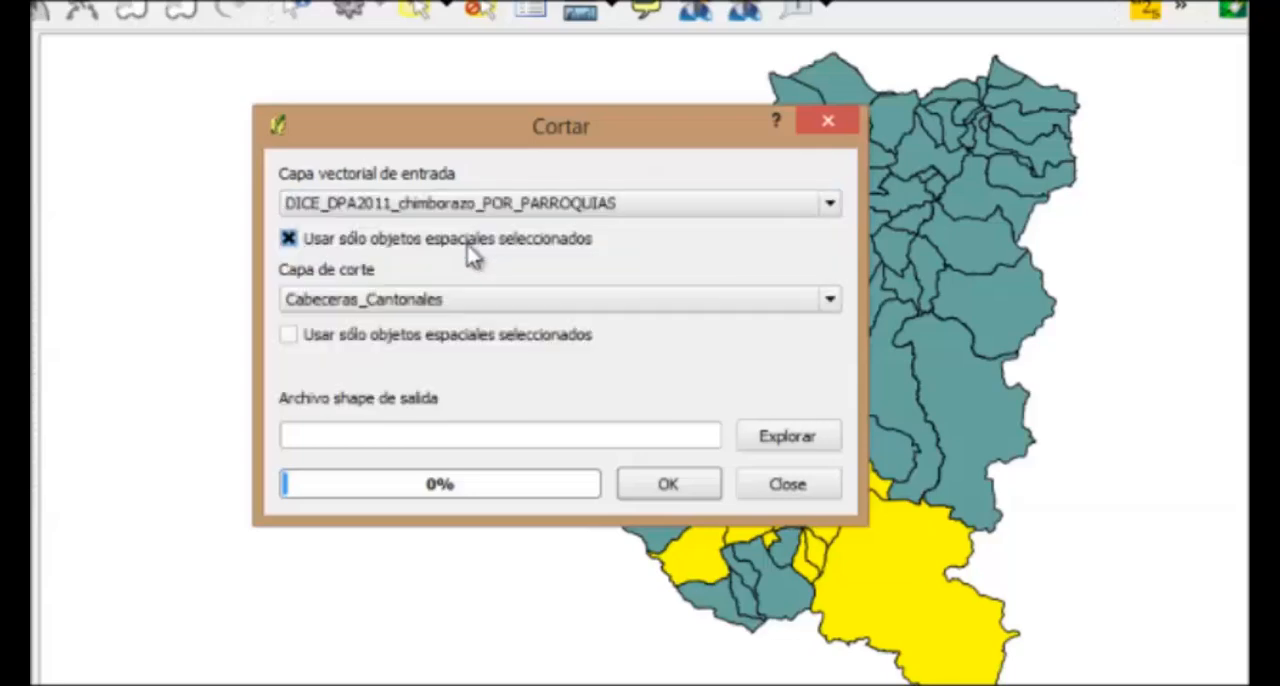
click(424, 299)
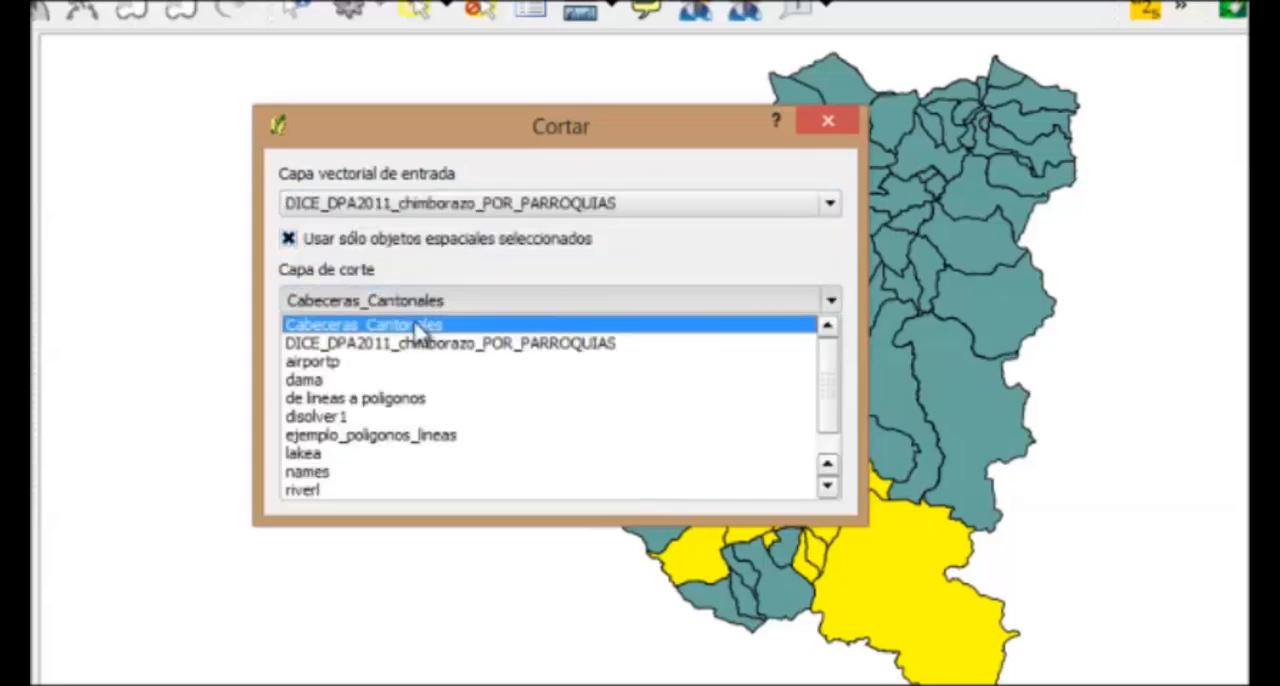
click(416, 343)
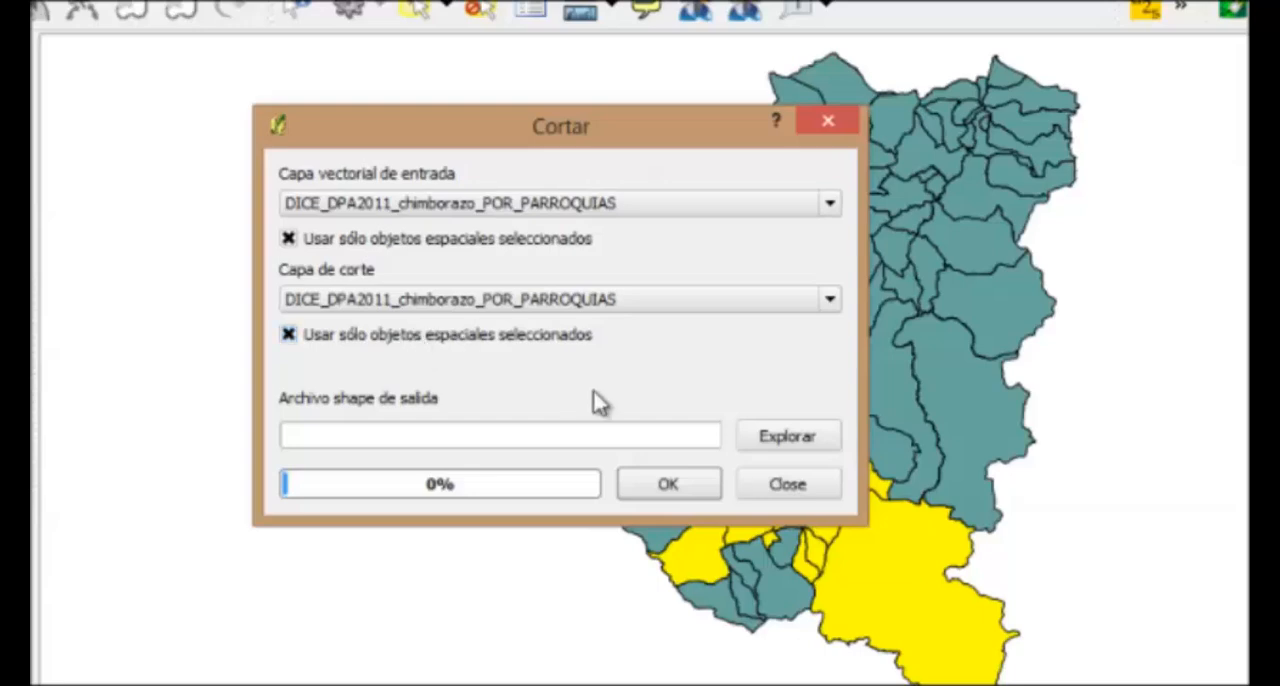
Set the clip output shapefile to cortar in the Ejemplo folder, replacing the existing file
click(766, 440)
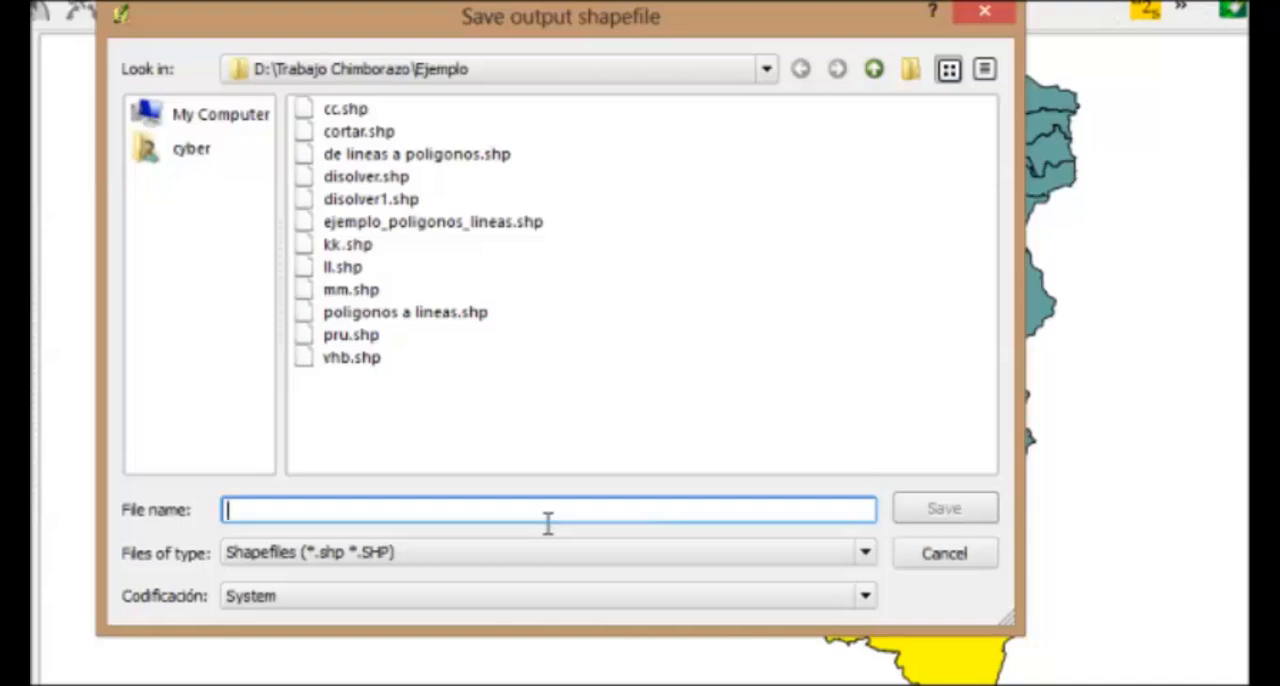
text(cortar)
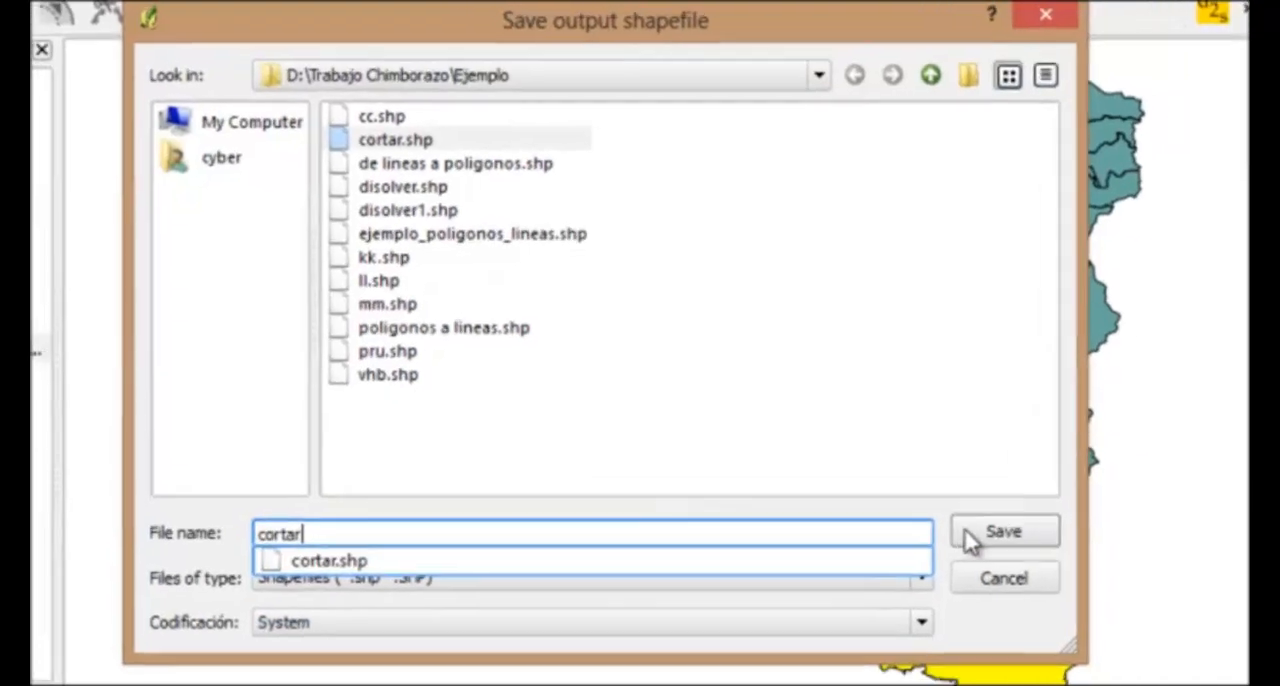
click(924, 515)
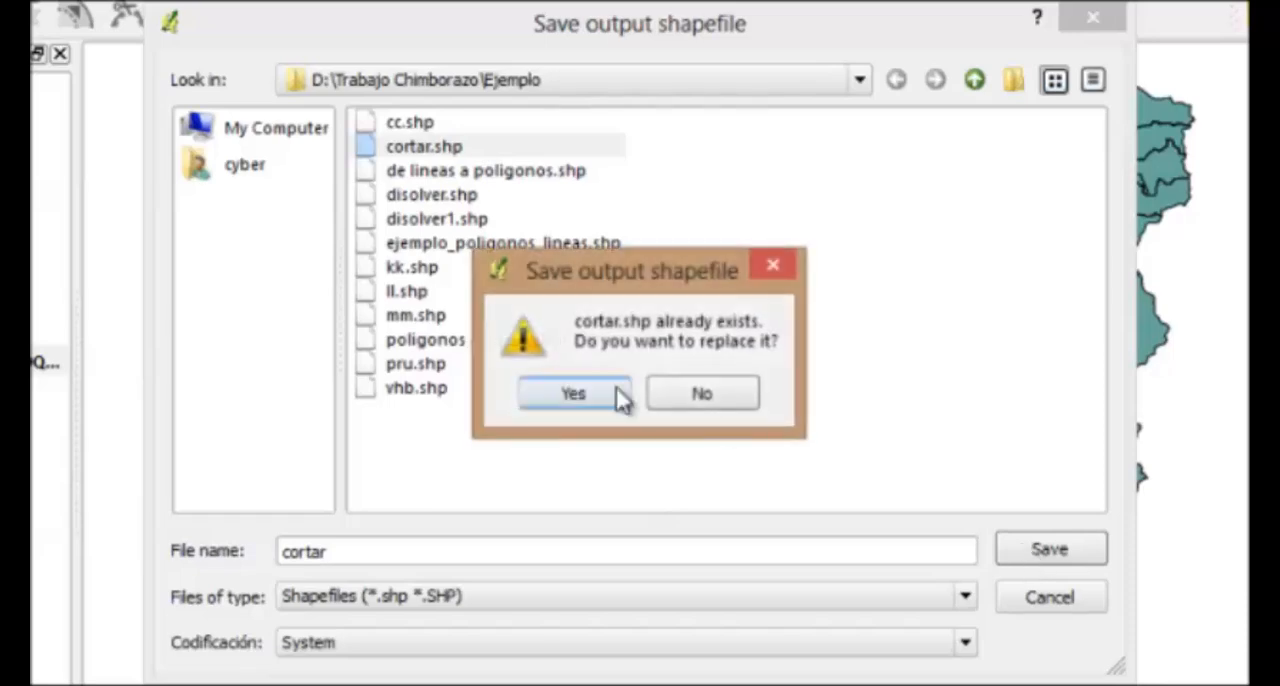
click(572, 392)
Run the clip, add the result to the project, close the dialog, and hide the DICE_DPA2011_chimborazo_POR_PARROQUIAS layer
click(750, 525)
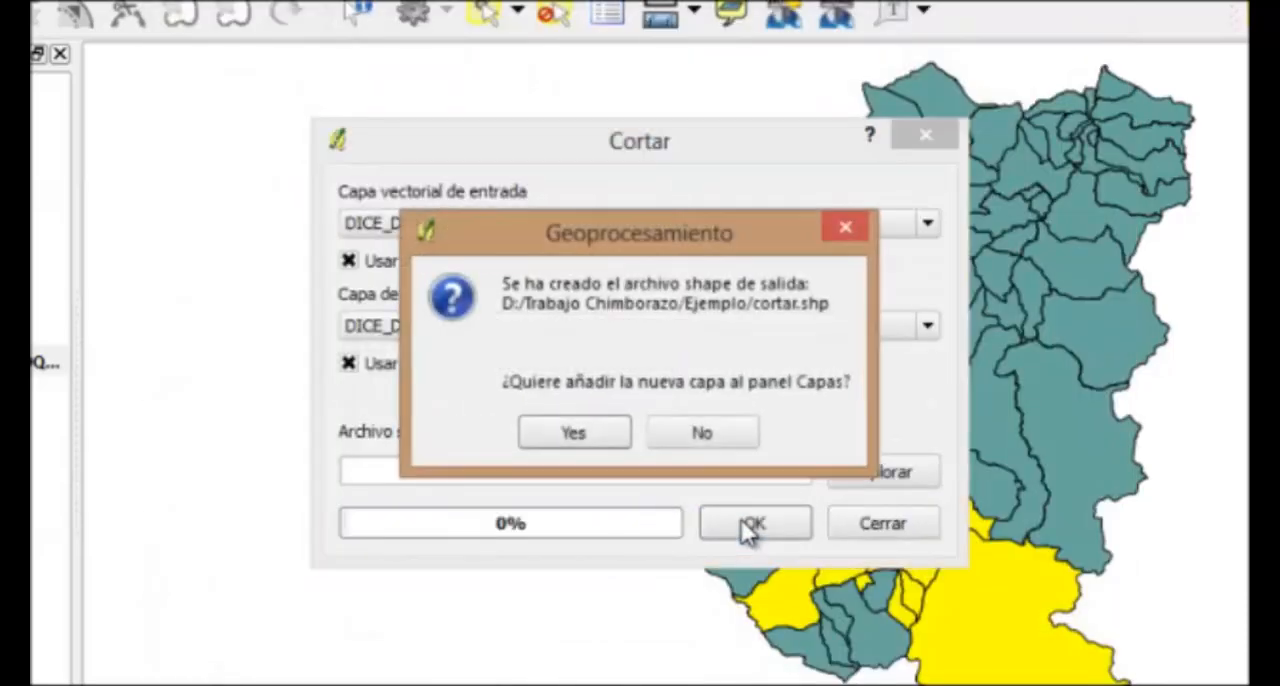
click(609, 440)
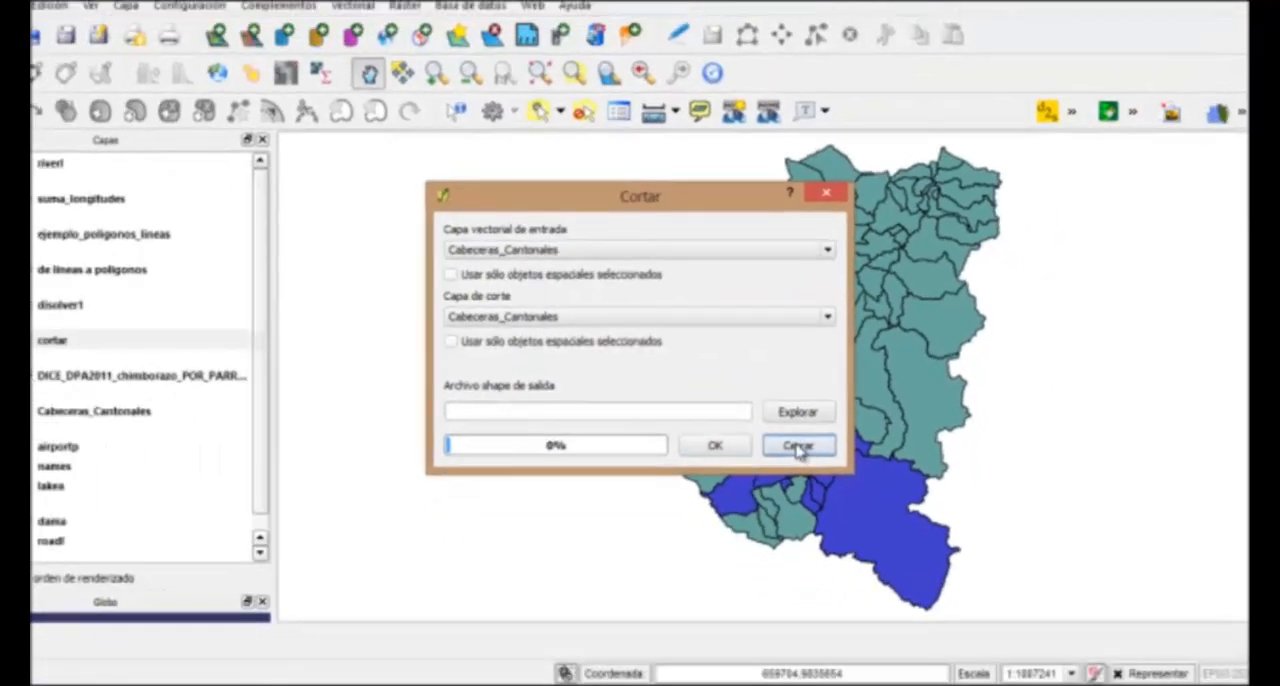
click(882, 523)
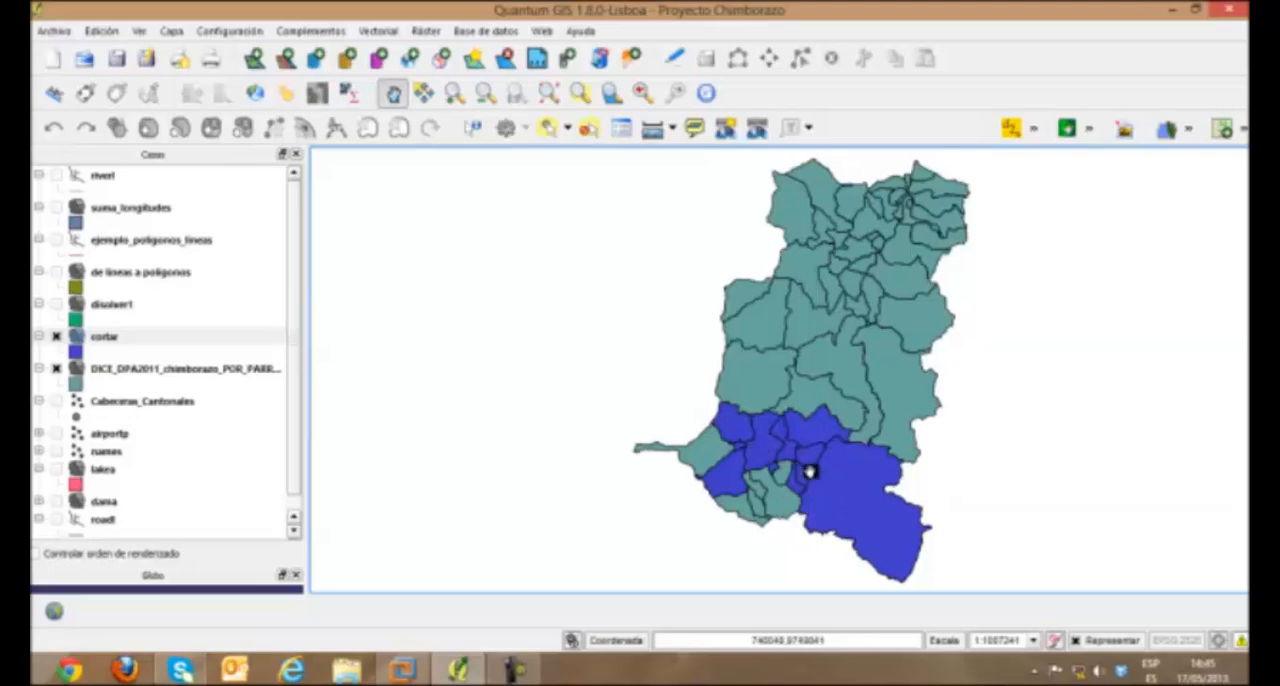
click(56, 368)
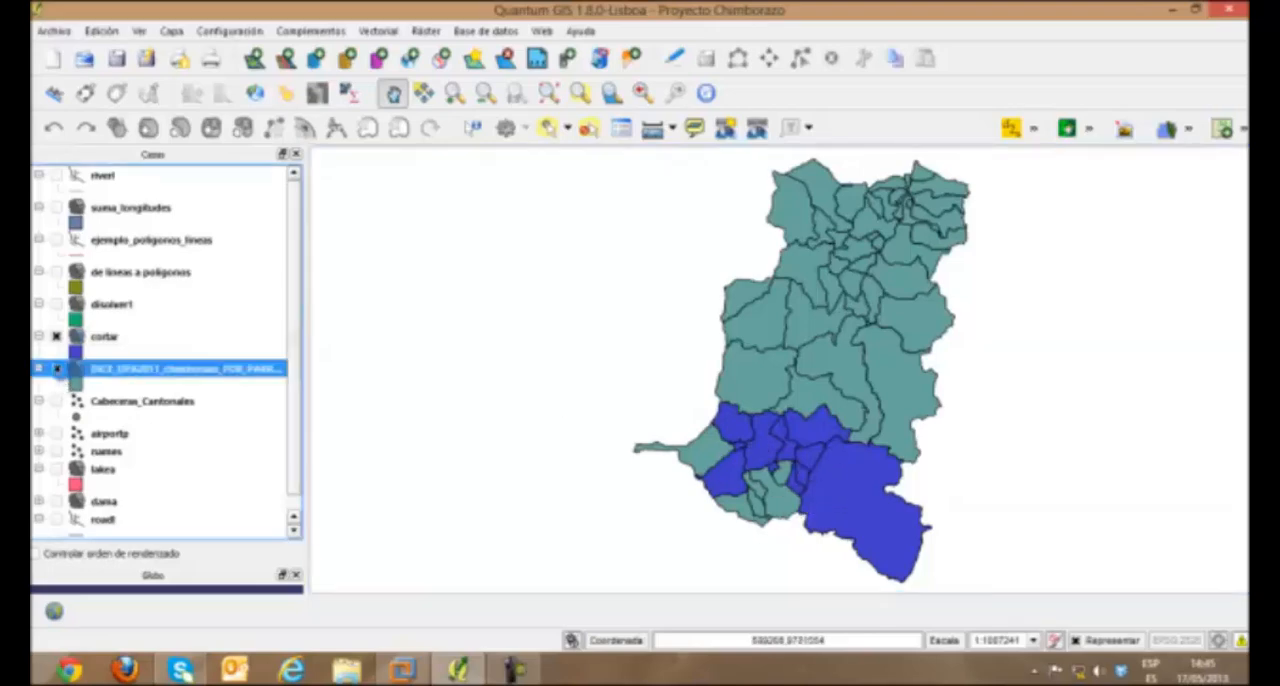